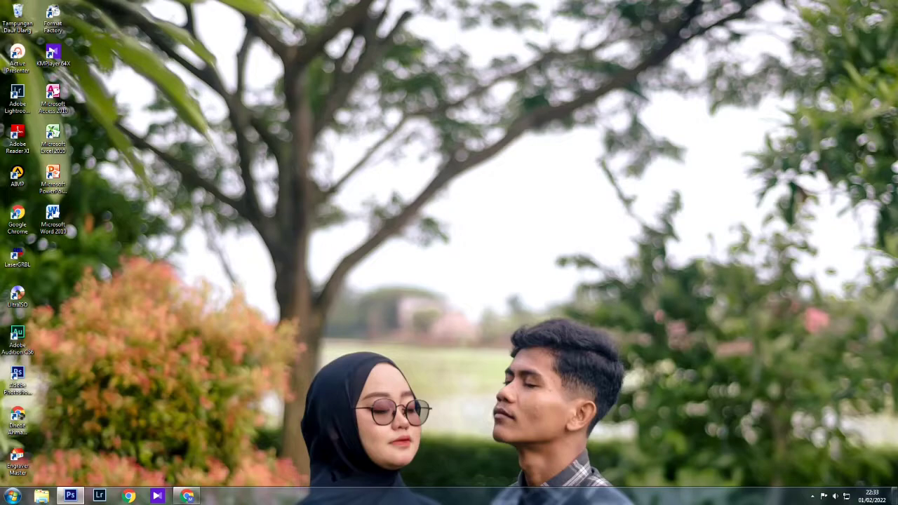
Refresh the Windows desktop several times from its right-click menu.
right_click(342, 227)
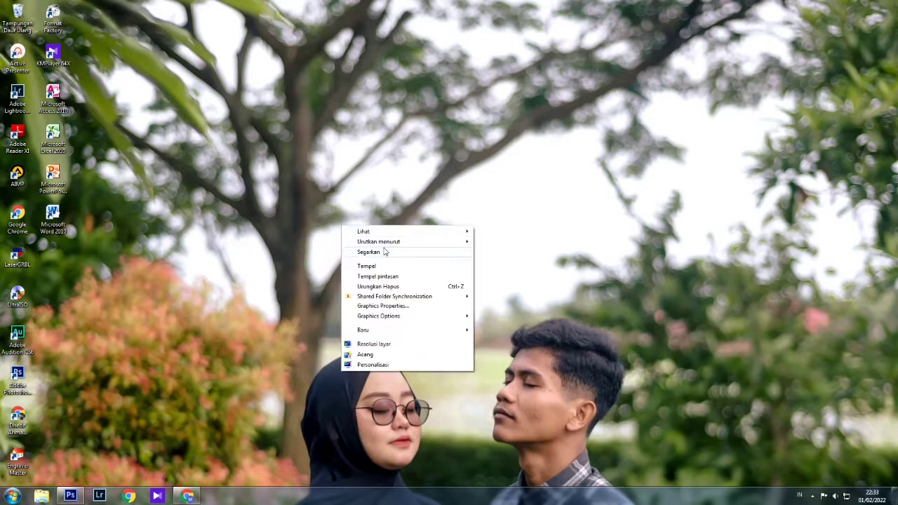
click(387, 257)
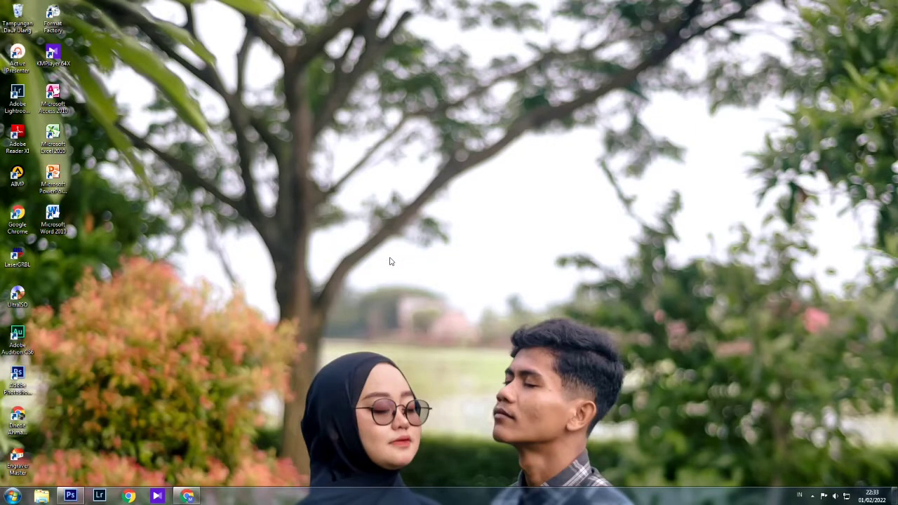
right_click(280, 207)
click(322, 236)
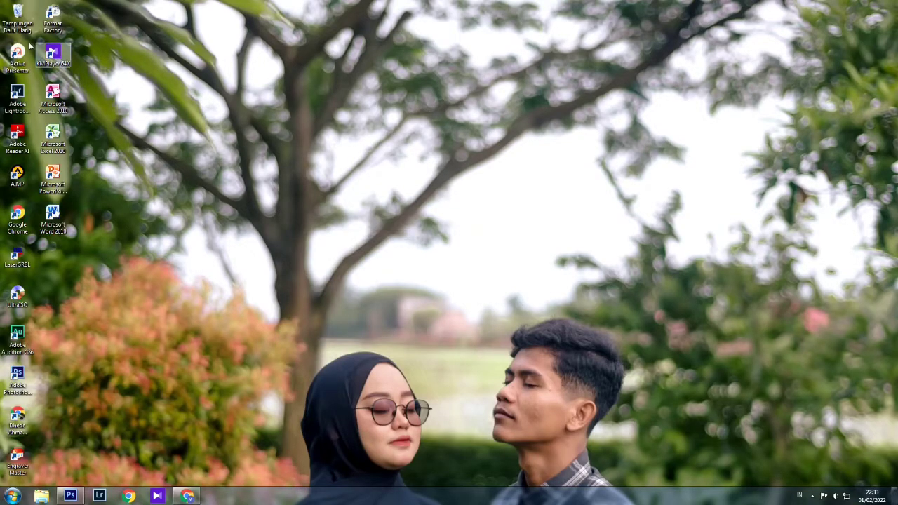
right_click(382, 212)
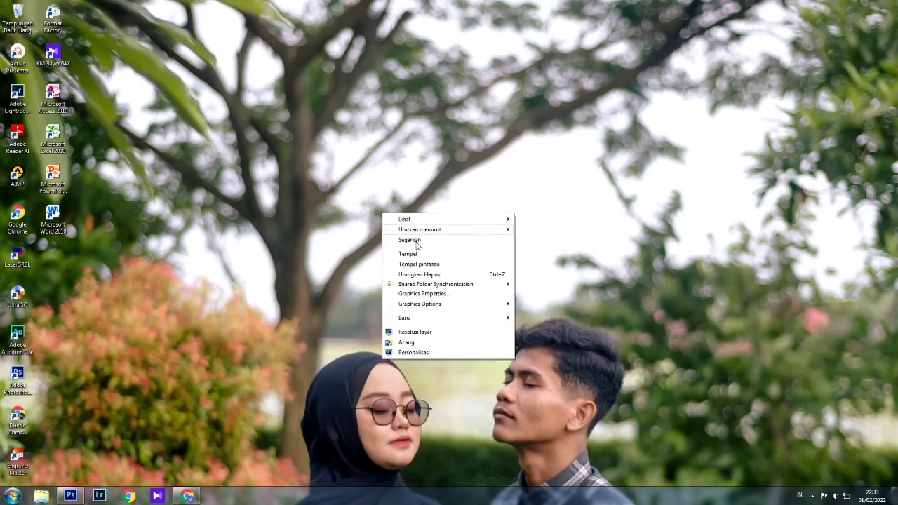
click(421, 243)
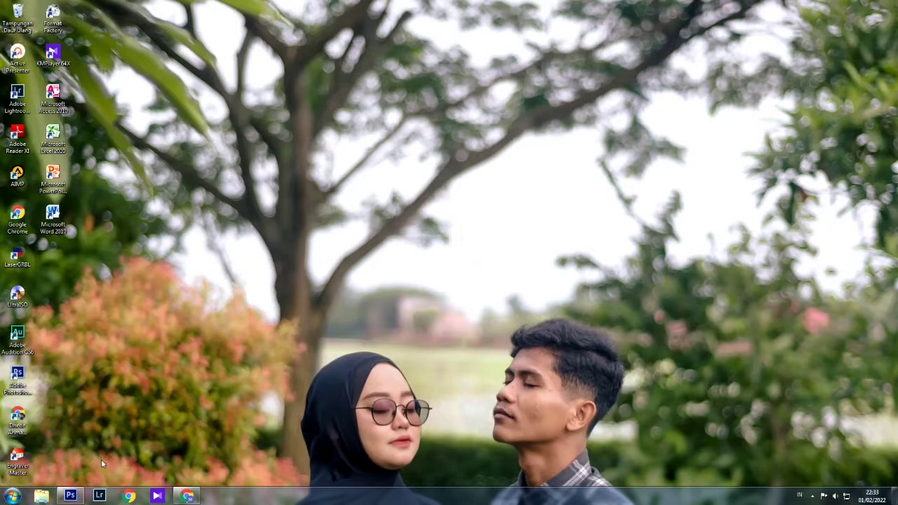
right_click(451, 171)
click(497, 198)
right_click(218, 151)
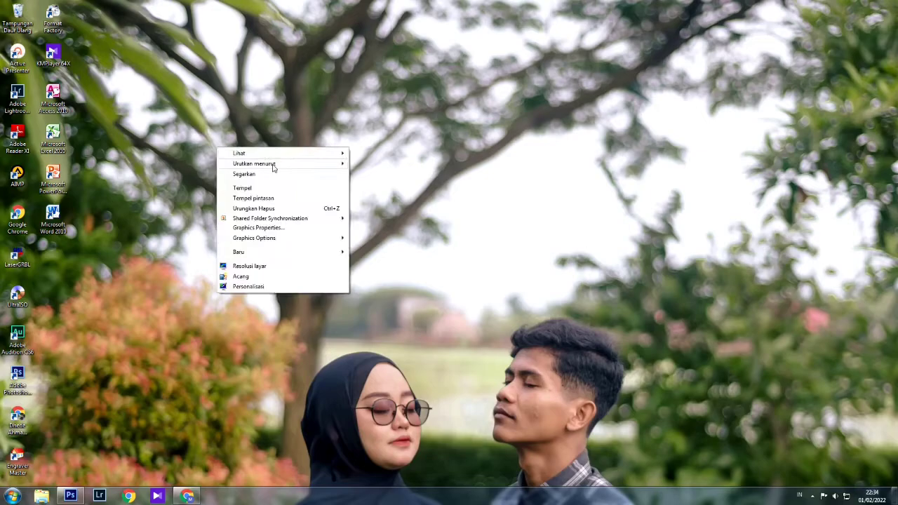
click(263, 175)
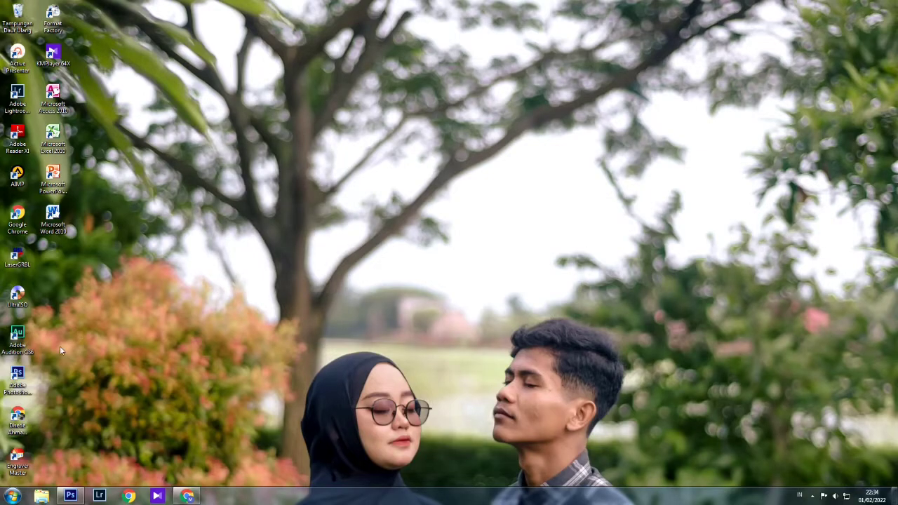
In Photoshop, start a new document 60 cm wide and 20 cm high at 100 pixels/inch.
click(71, 496)
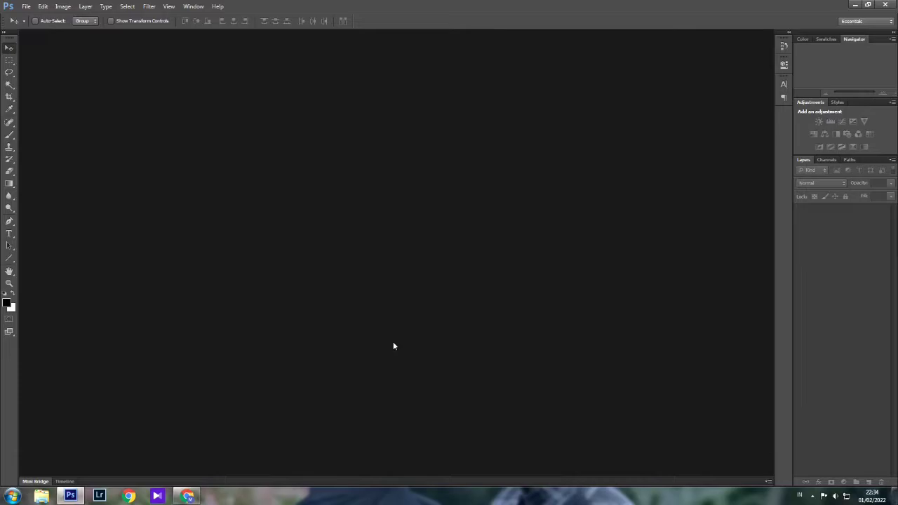
key(ctrl+n)
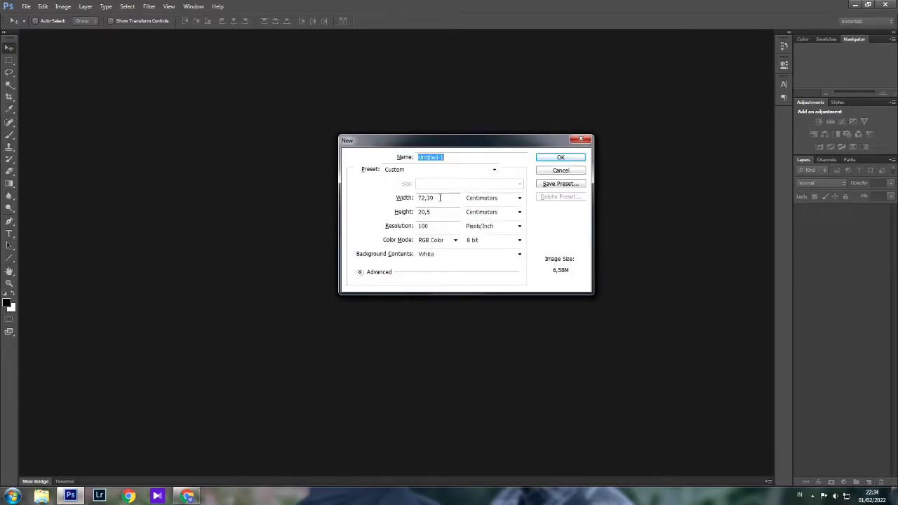
drag(440, 197, 409, 199)
text(20)
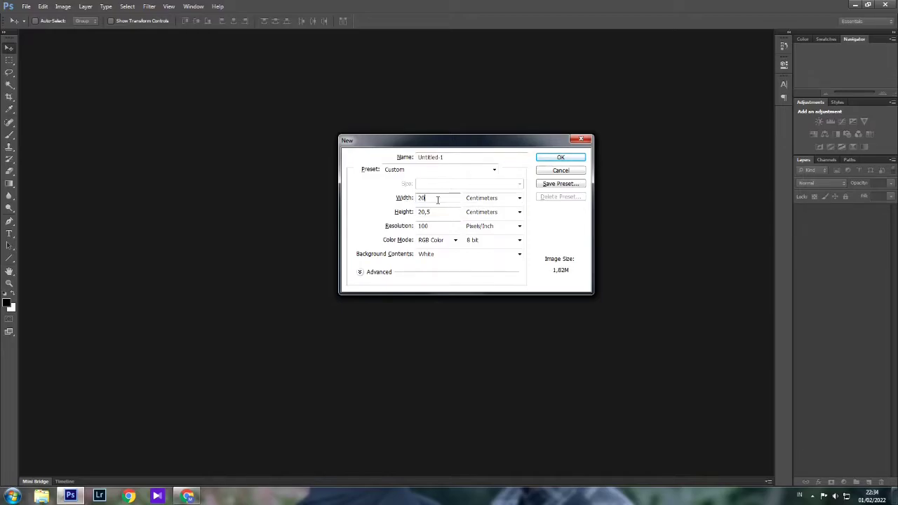
key(BackSpace)
key(BackSpace)
text(60)
key(Tab)
text(20)
Create the document, add guides crossing at 30 cm and mid-height, then open Explorer's Libraries.
key(Return)
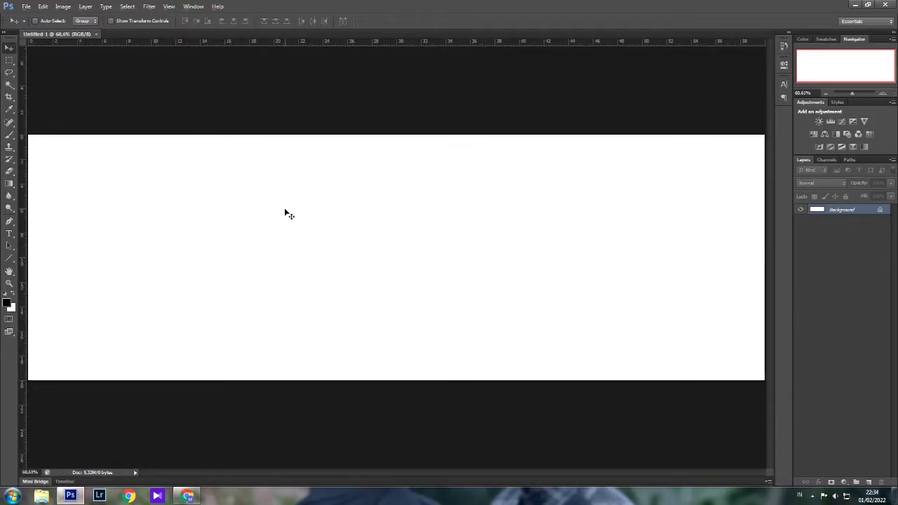
drag(21, 84, 394, 124)
drag(393, 40, 381, 260)
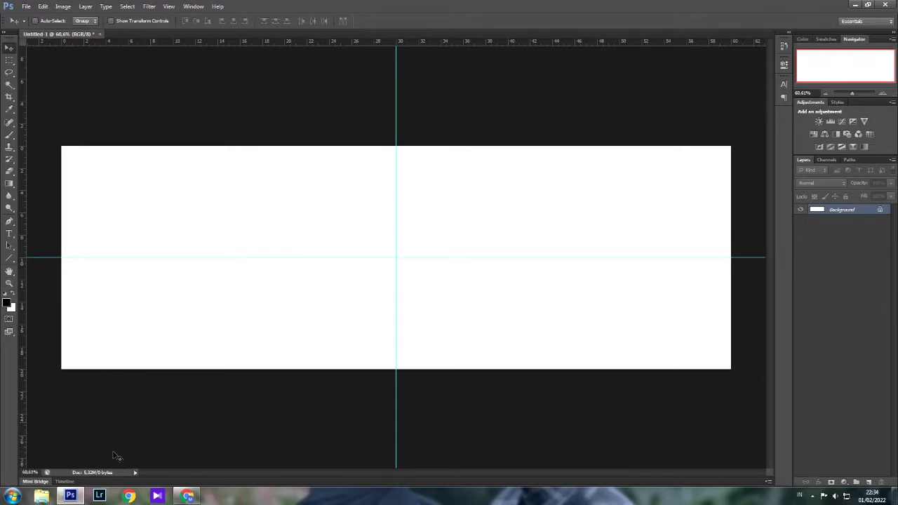
click(40, 495)
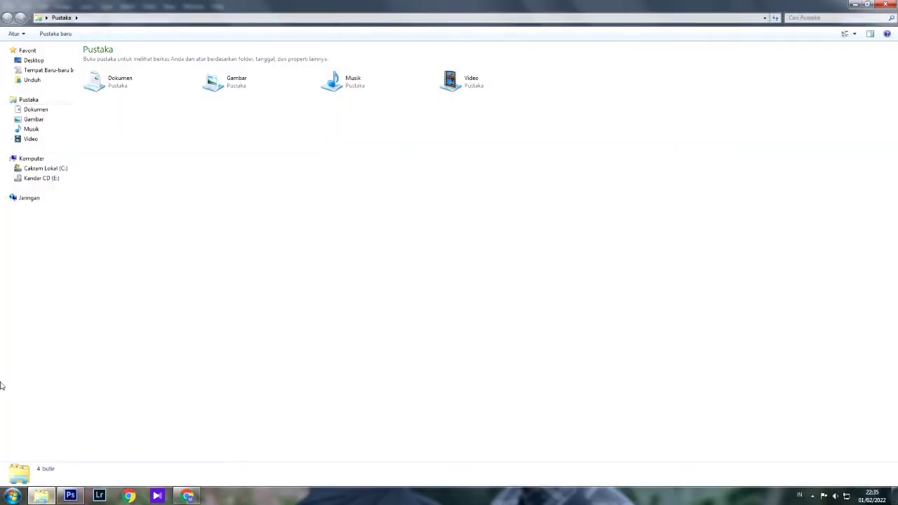
Open Gambar > JOB and drag the selected wedding photos onto the Photoshop canvas.
click(35, 119)
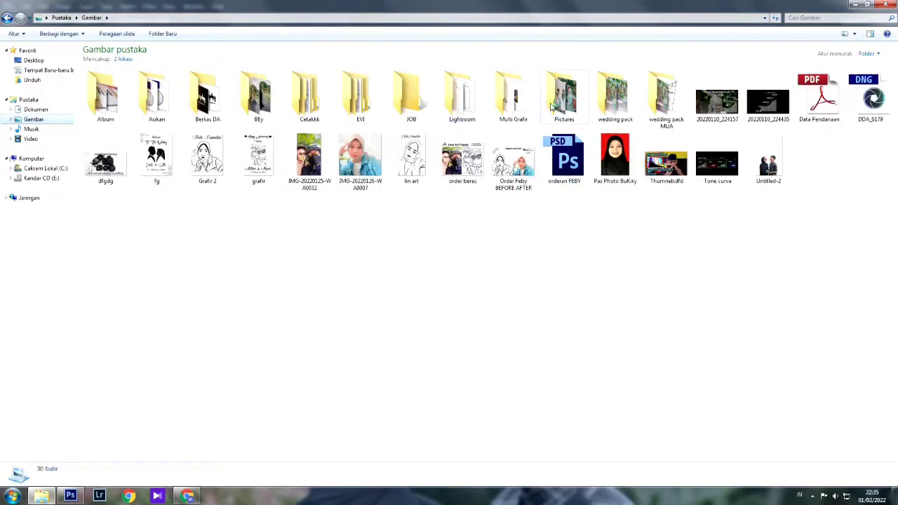
double_click(412, 97)
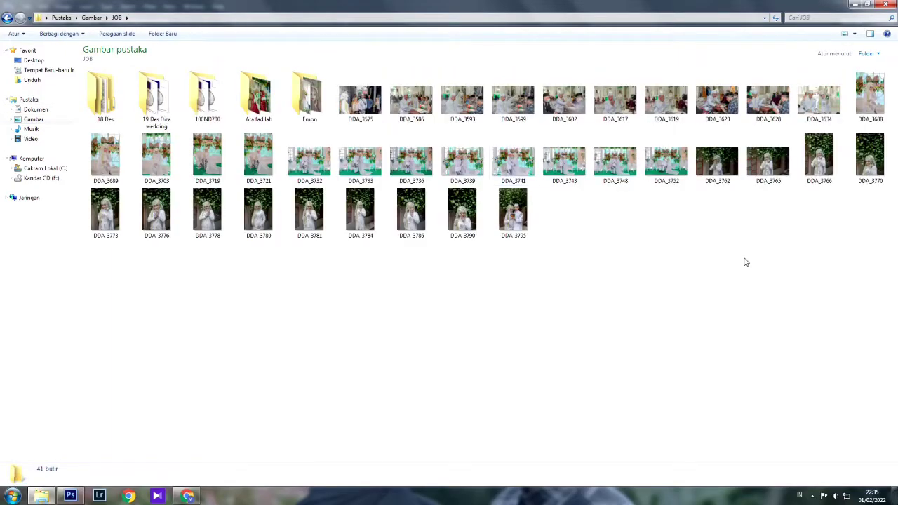
shift+click(266, 102)
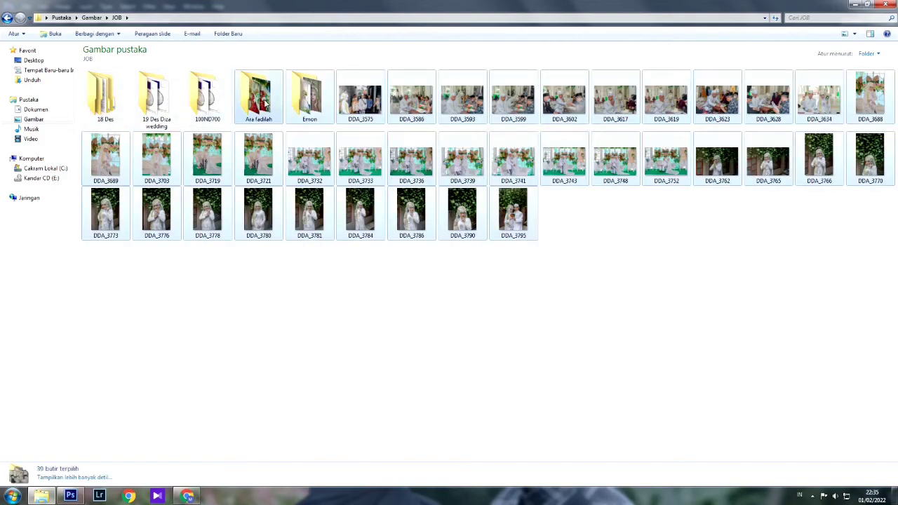
drag(265, 103, 356, 348)
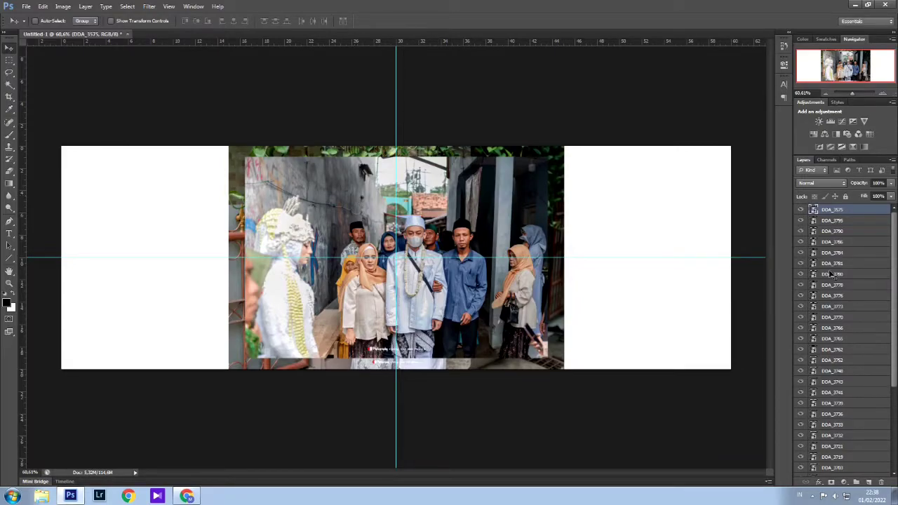
Select the photo layers from DDA_3795 down through DDA_3703 in the Layers panel.
shift+click(854, 222)
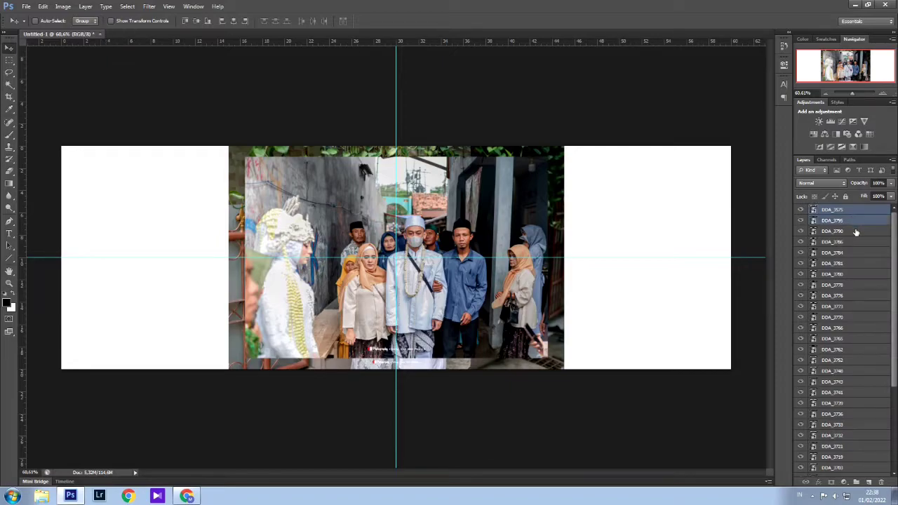
shift+click(857, 233)
shift+click(860, 253)
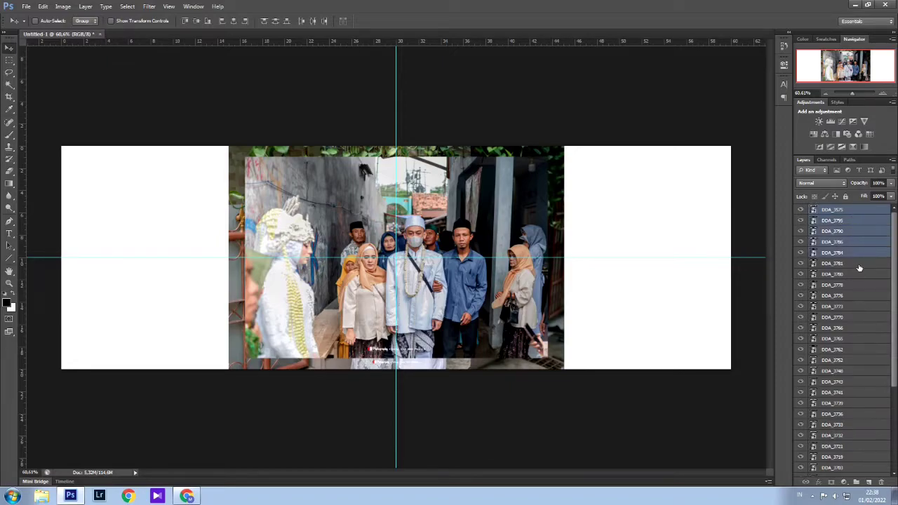
shift+click(860, 264)
shift+click(861, 275)
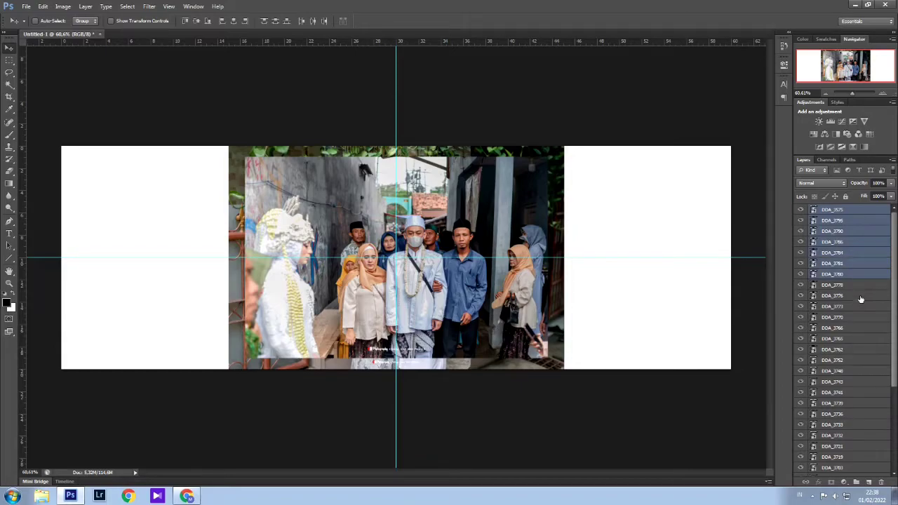
shift+click(861, 285)
shift+click(862, 296)
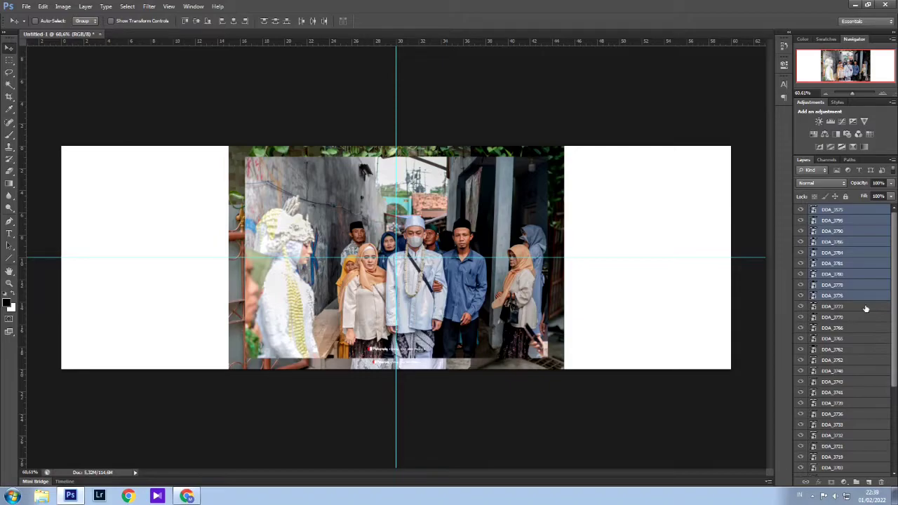
shift+click(866, 306)
shift+click(868, 317)
shift+click(869, 328)
shift+click(870, 339)
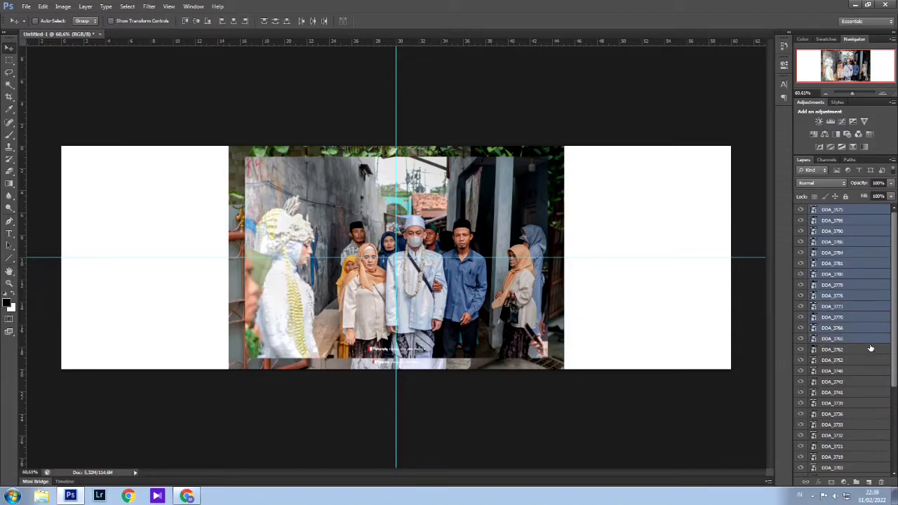
shift+click(870, 351)
shift+click(870, 363)
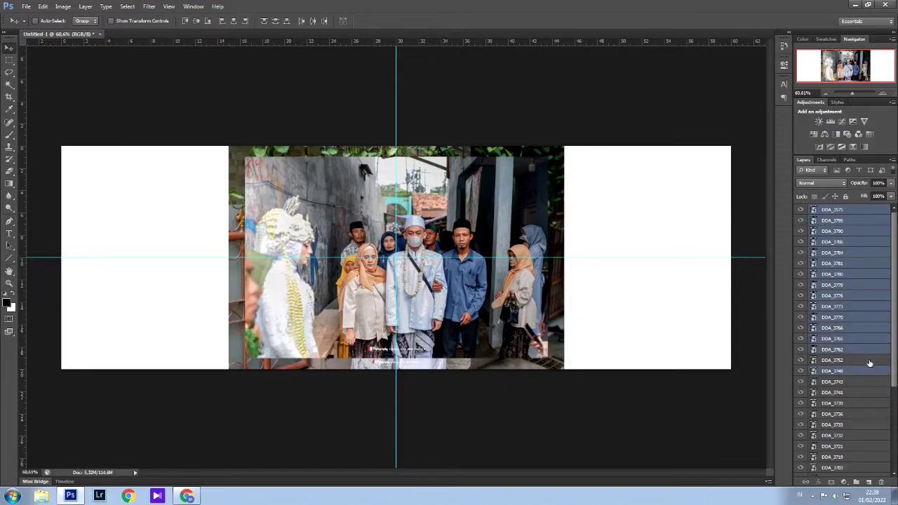
ctrl+click(869, 360)
ctrl+click(870, 392)
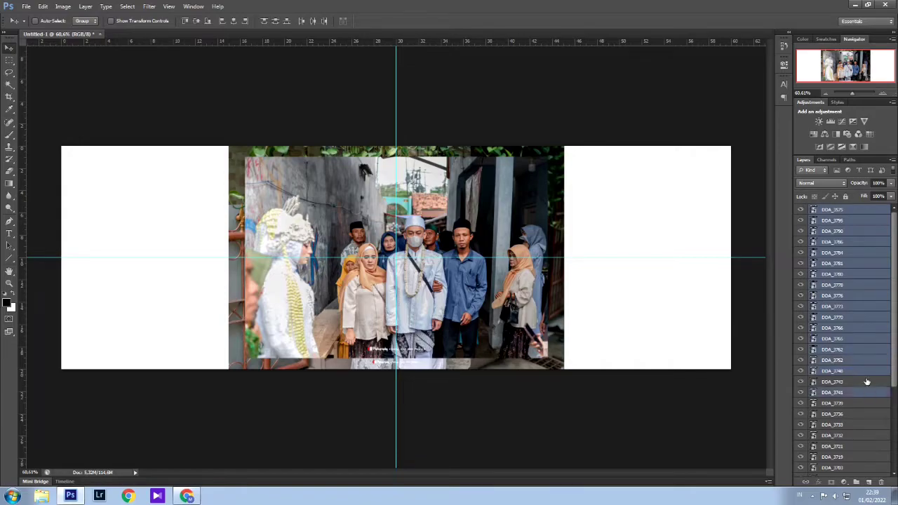
ctrl+click(867, 383)
ctrl+click(867, 404)
shift+click(869, 424)
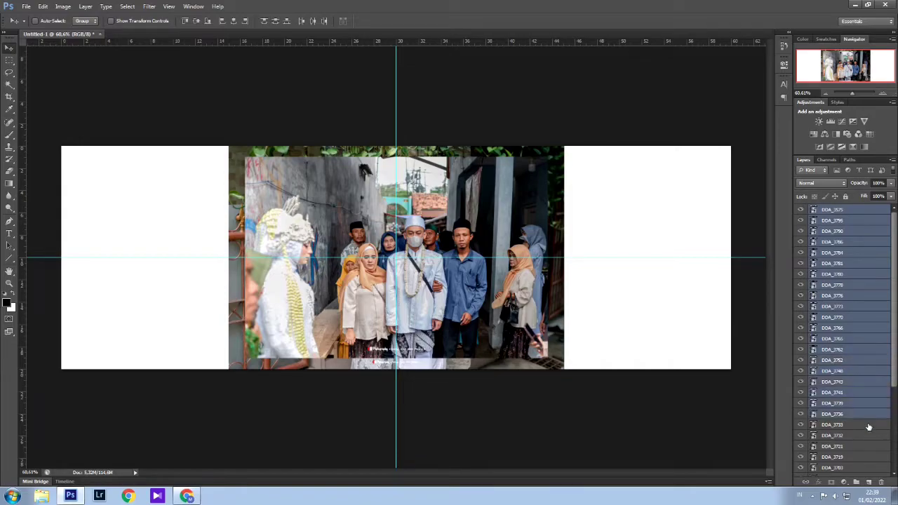
ctrl+click(870, 436)
ctrl+click(870, 446)
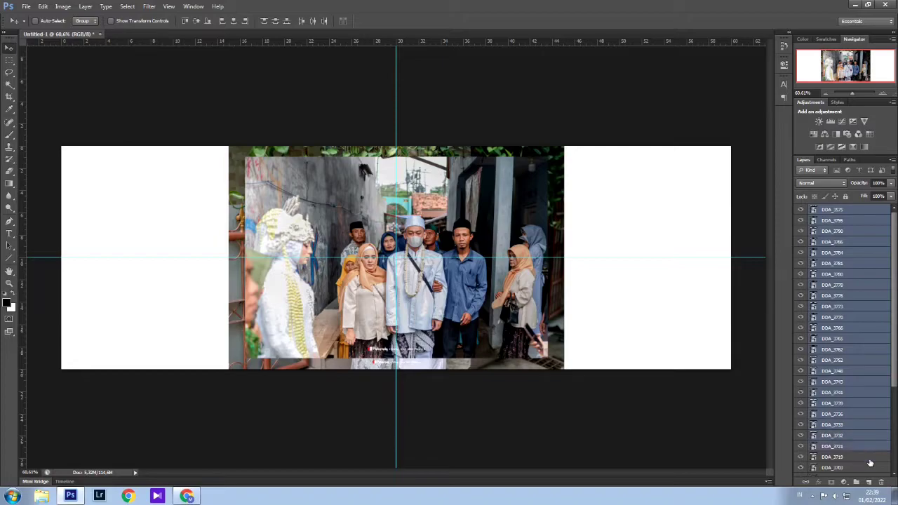
shift+click(870, 467)
Extend the layer selection further down, from DDA_3689 to DDA_3586.
scroll(868, 435, down, 4)
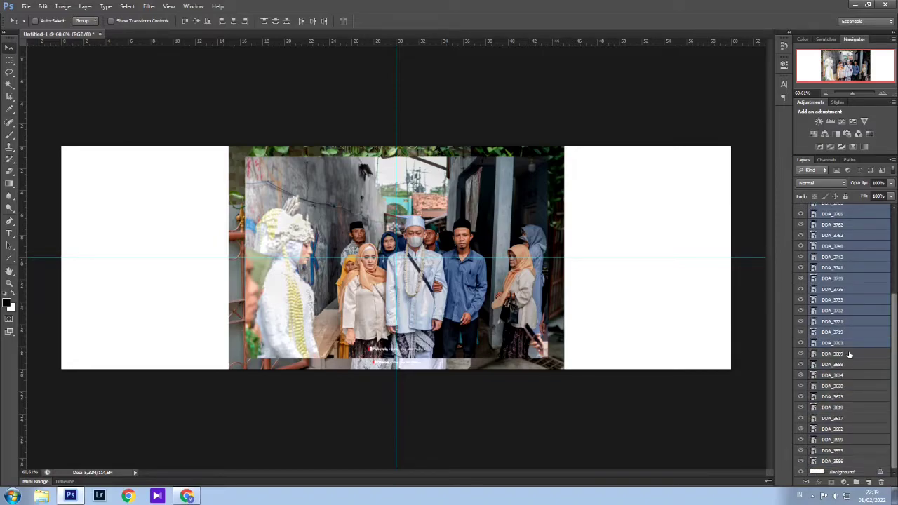
ctrl+click(849, 354)
ctrl+click(854, 376)
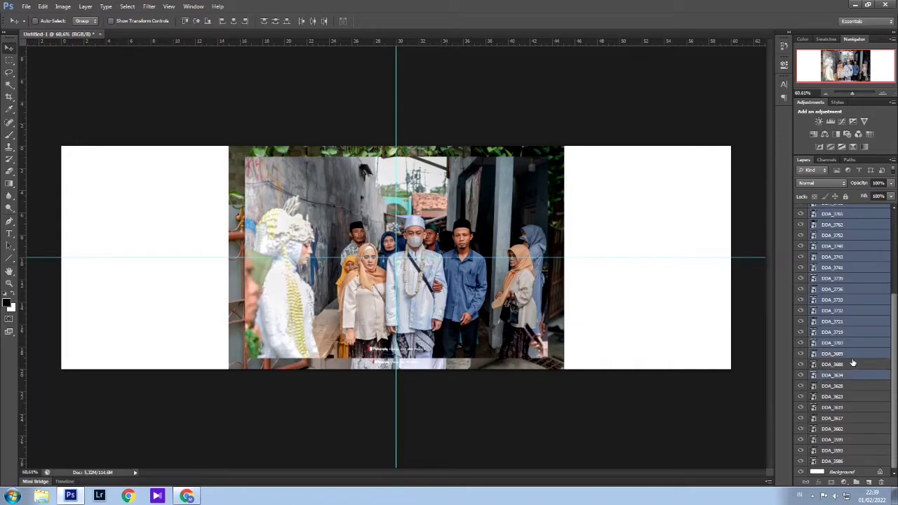
ctrl+click(853, 364)
ctrl+click(856, 387)
ctrl+click(858, 397)
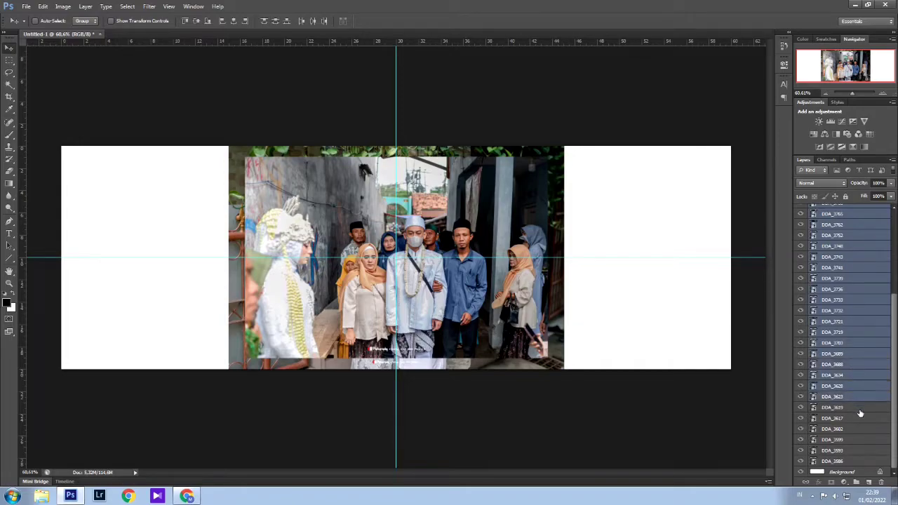
ctrl+click(860, 408)
ctrl+click(861, 419)
ctrl+click(863, 430)
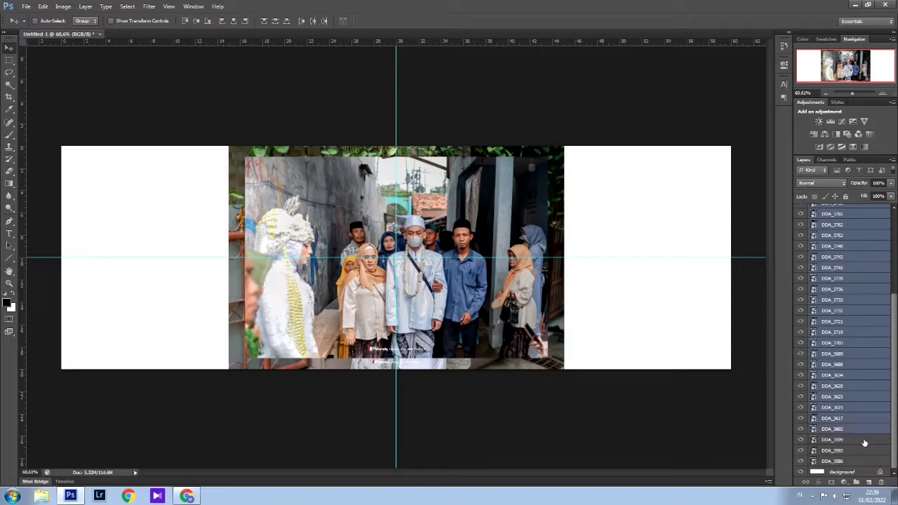
ctrl+click(865, 440)
ctrl+click(866, 452)
ctrl+click(866, 462)
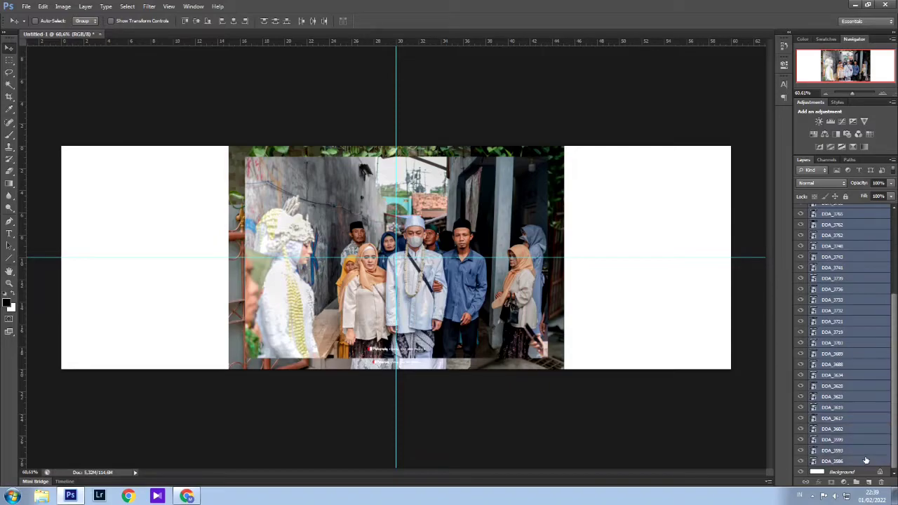
Rasterize the selected photo layers and hide the top layers, DDA_3795 through DDA_3703.
right_click(864, 439)
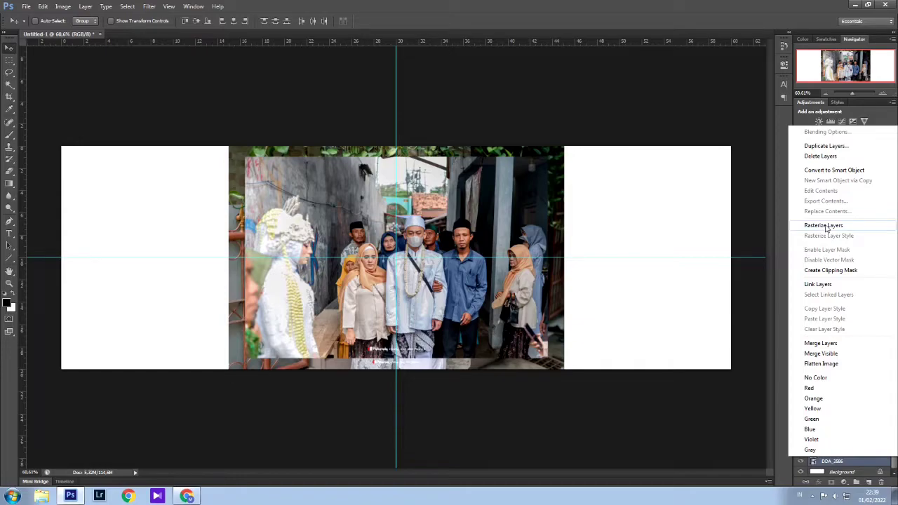
click(826, 226)
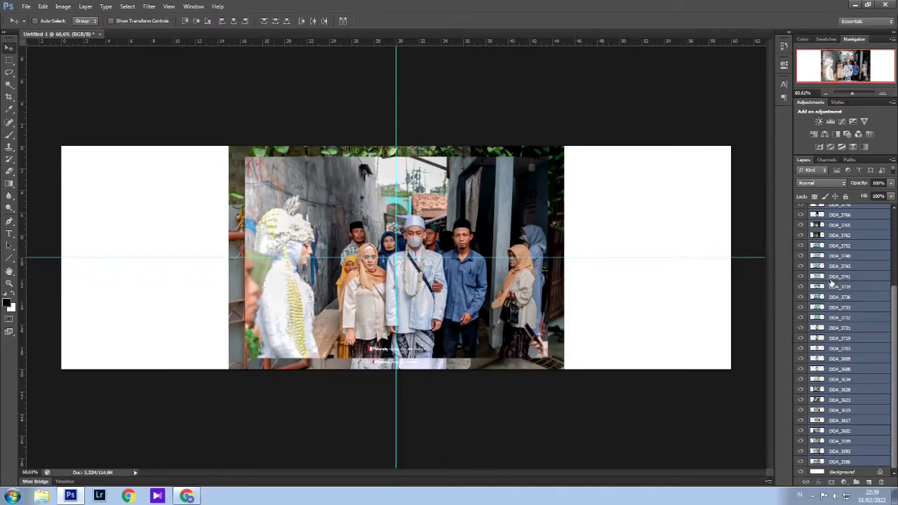
scroll(831, 281, up, 2)
scroll(832, 281, up, 1)
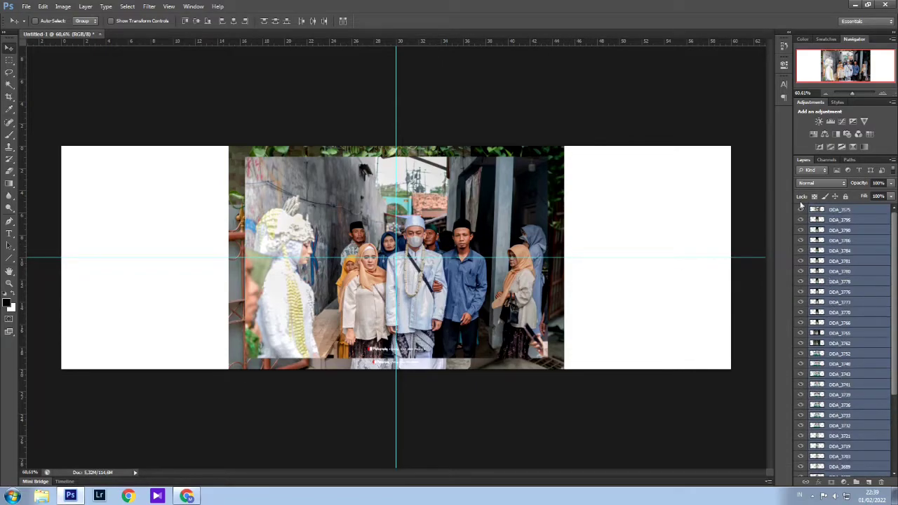
drag(801, 222, 819, 404)
Hide DDA_3688 and move layer DDA_3575 down the stack to just above DDA_3634.
scroll(807, 372, down, 3)
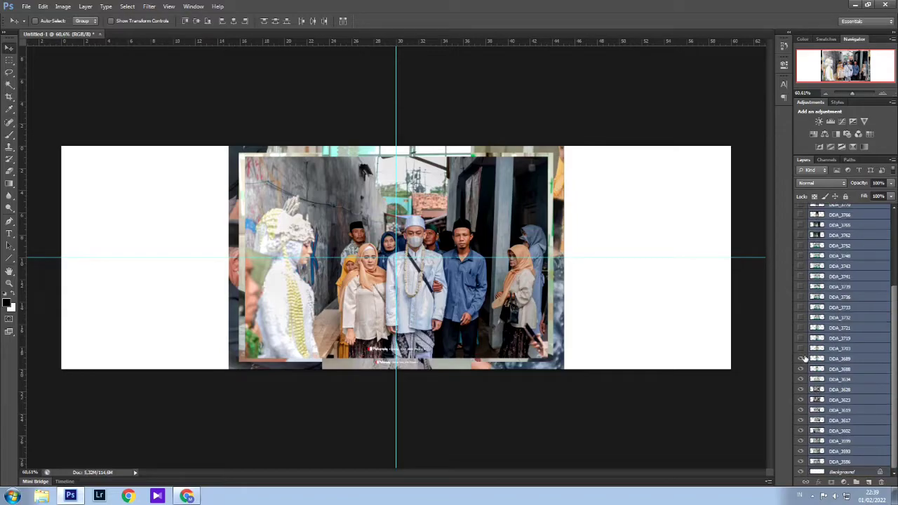
drag(799, 359, 798, 379)
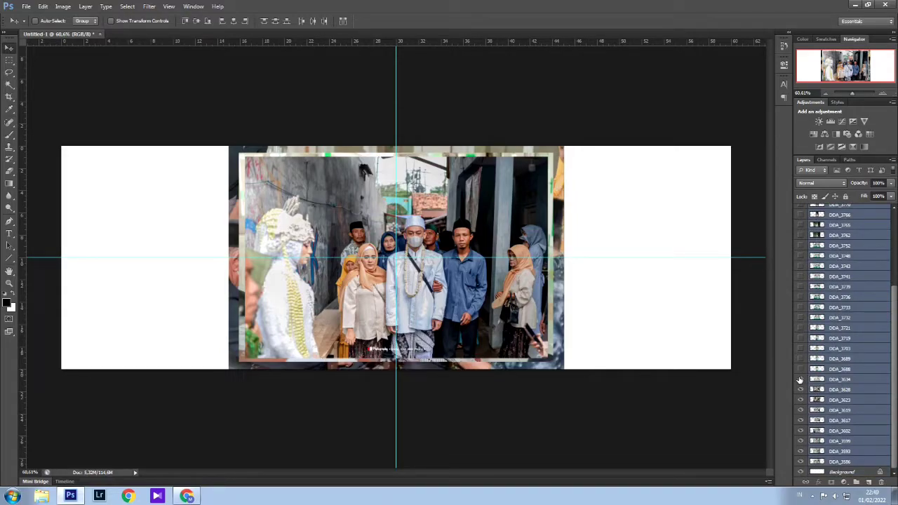
click(839, 348)
scroll(857, 311, up, 3)
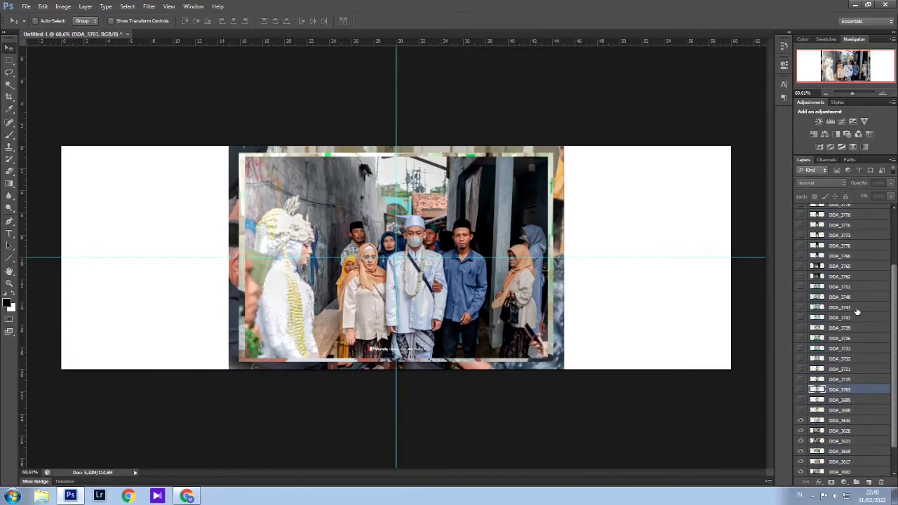
scroll(858, 311, up, 3)
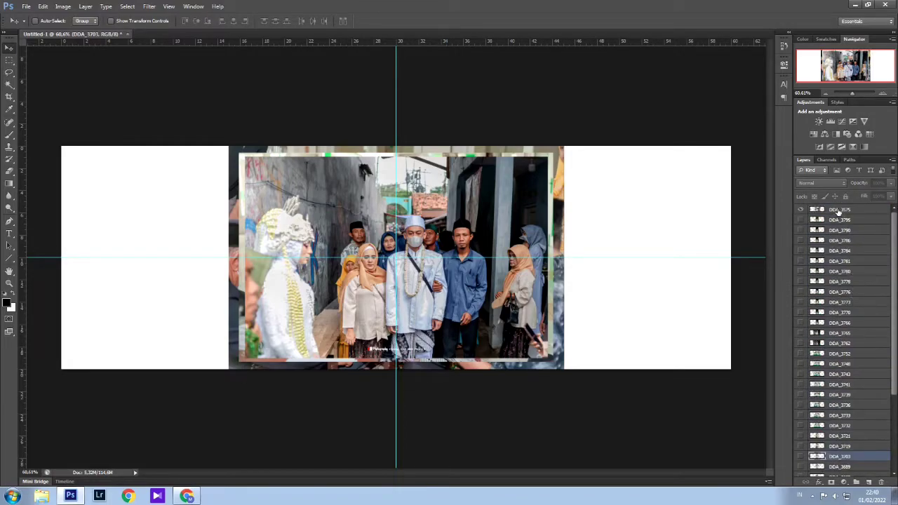
drag(838, 212, 833, 482)
drag(834, 465, 842, 430)
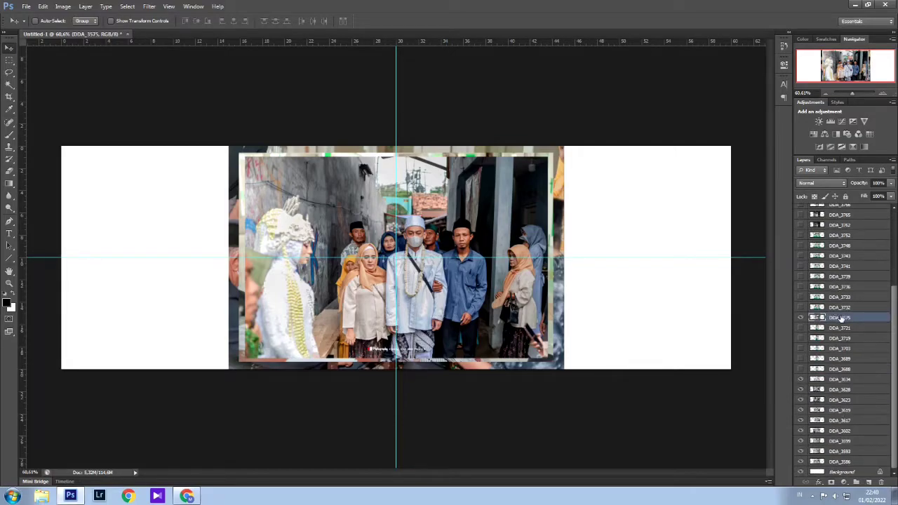
drag(836, 377, 838, 374)
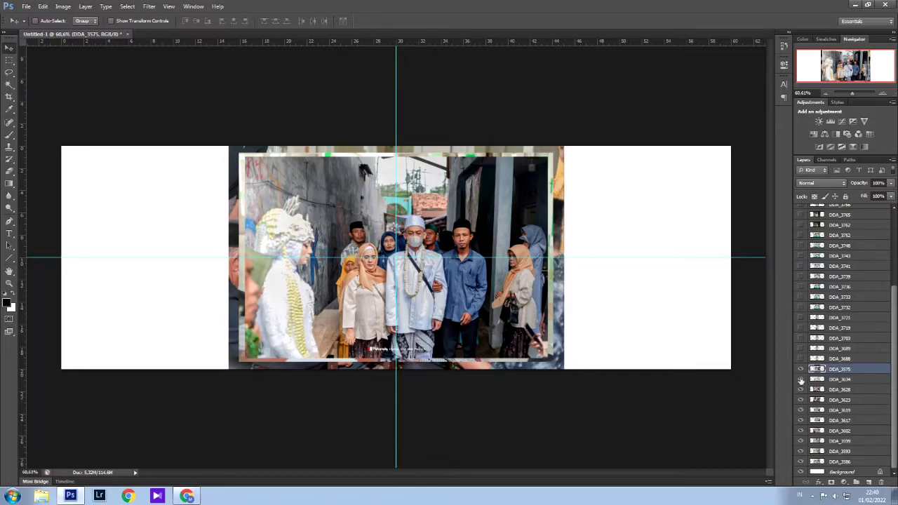
Hide DDA_3628 through DDA_3586, then move DDA_3575 above Background and hide it.
click(802, 389)
click(802, 399)
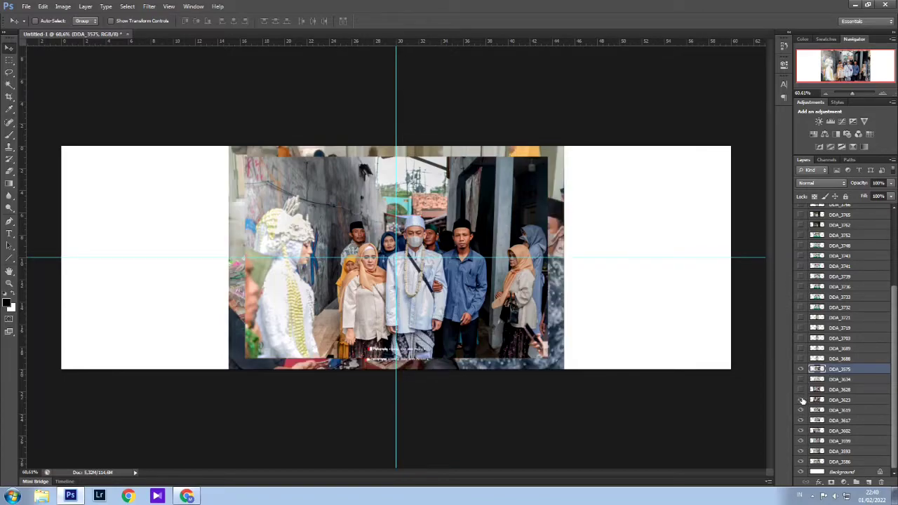
click(802, 409)
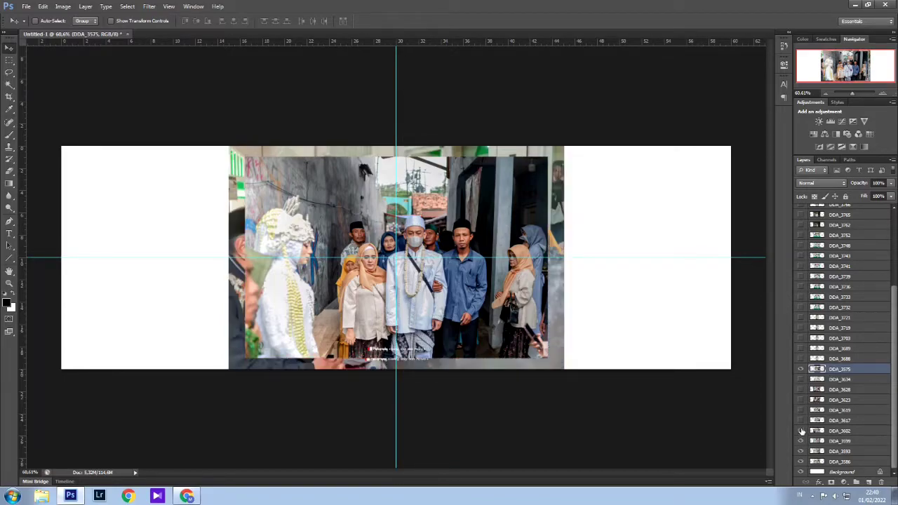
click(801, 431)
click(801, 441)
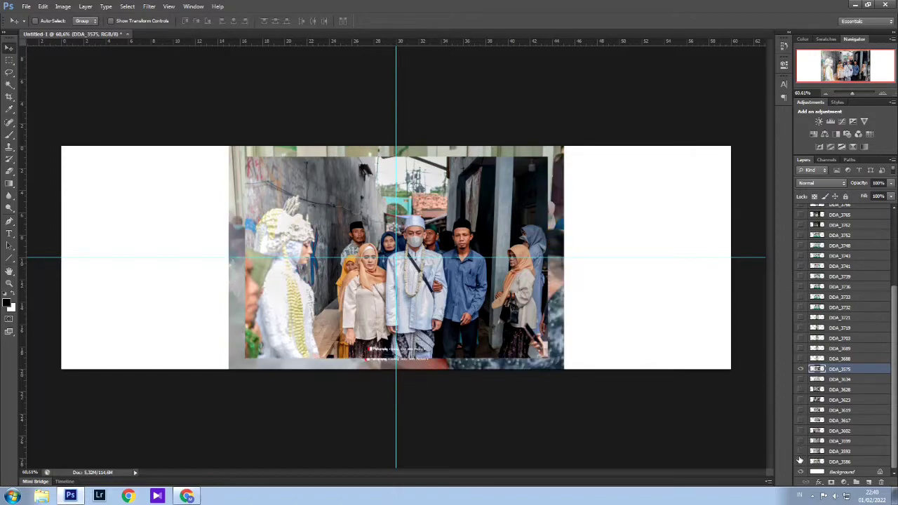
click(801, 453)
click(800, 463)
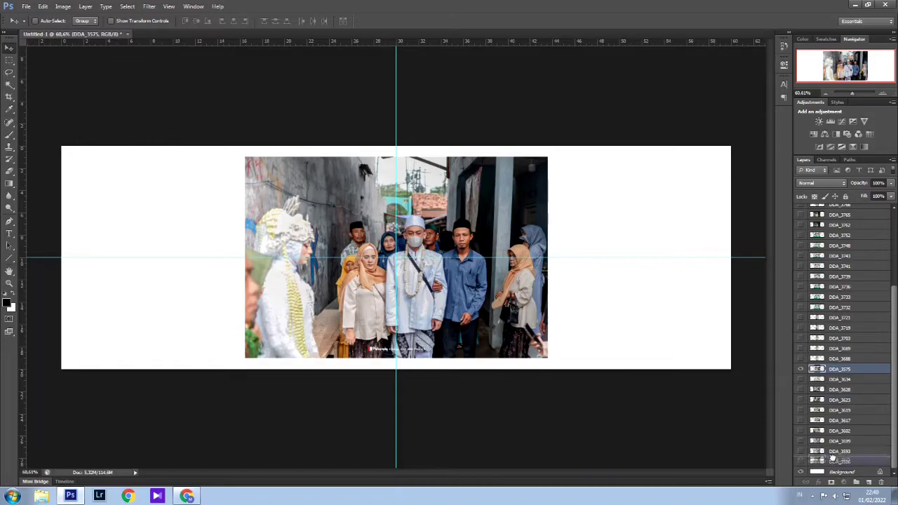
drag(833, 463, 834, 462)
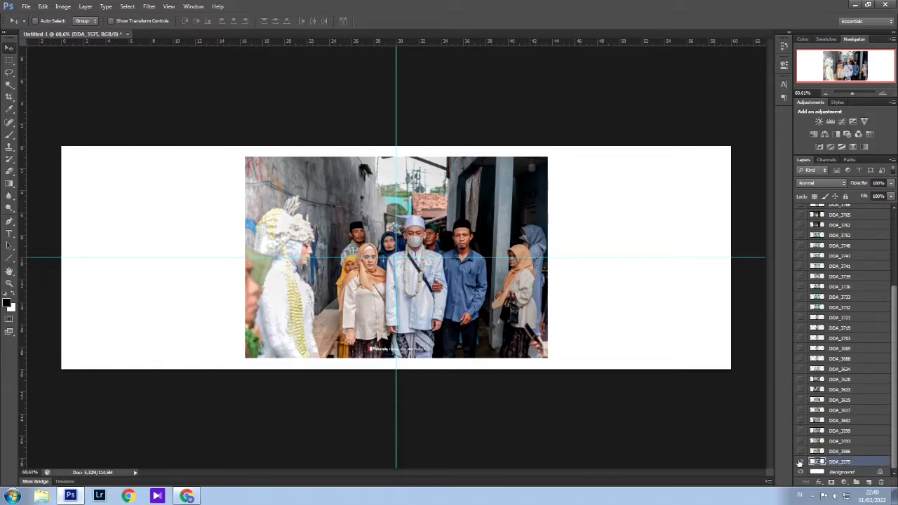
click(800, 462)
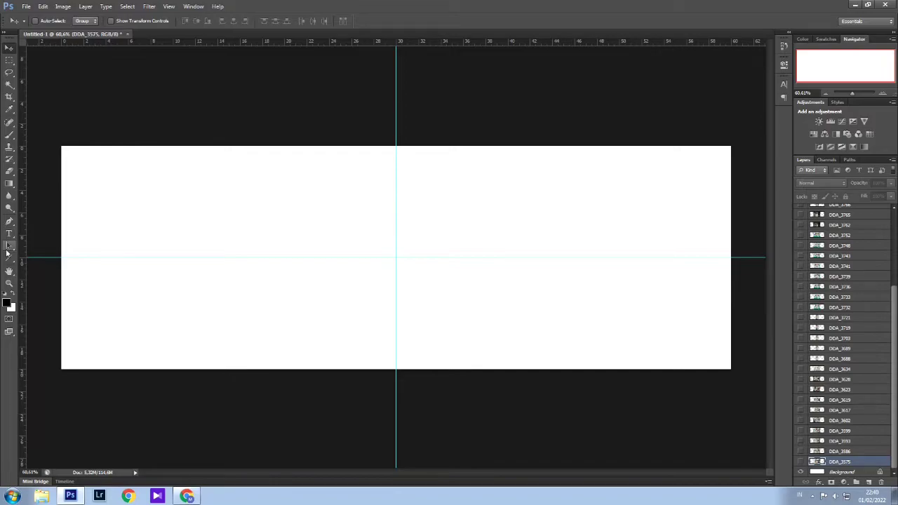
With the Rectangle Tool, draw a black rectangle in the canvas's top-left corner.
click(7, 259)
right_click(8, 260)
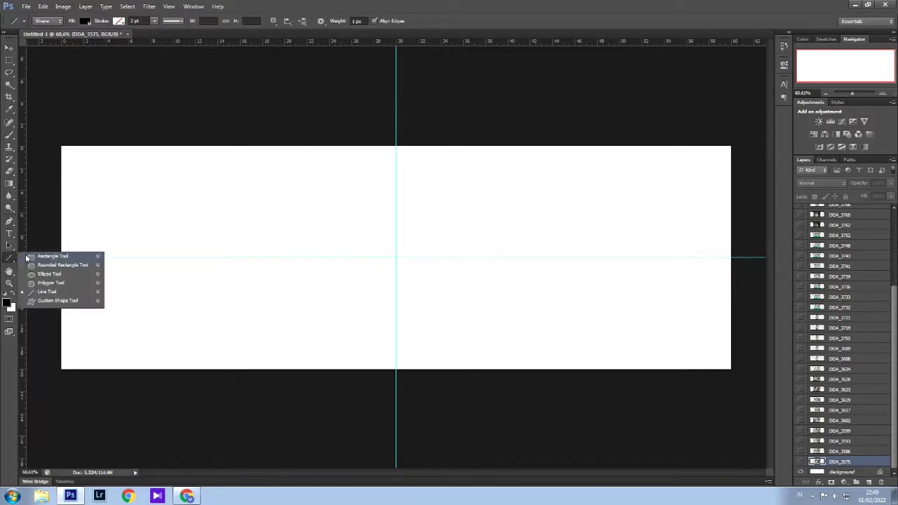
click(61, 256)
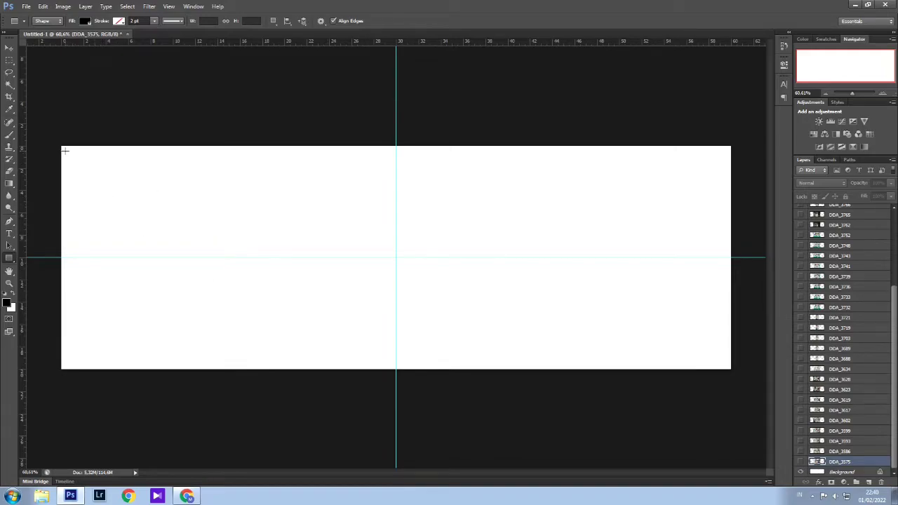
drag(64, 150, 157, 226)
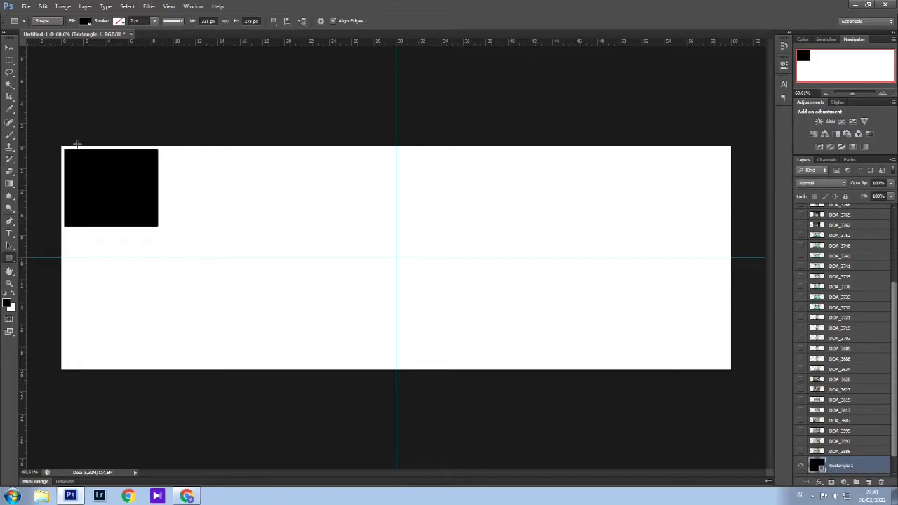
Align the black rectangle flush into the top-left corner and rasterize the Rectangle 1 layer.
click(10, 48)
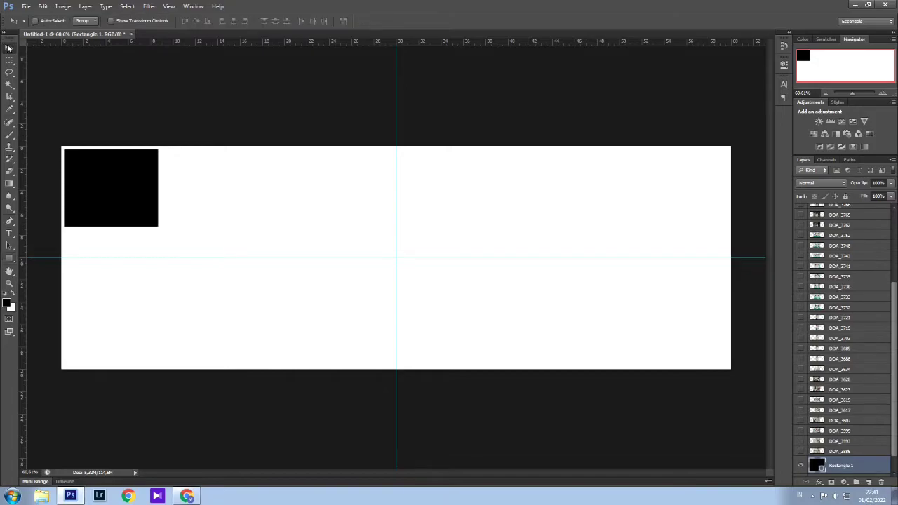
drag(127, 193, 124, 192)
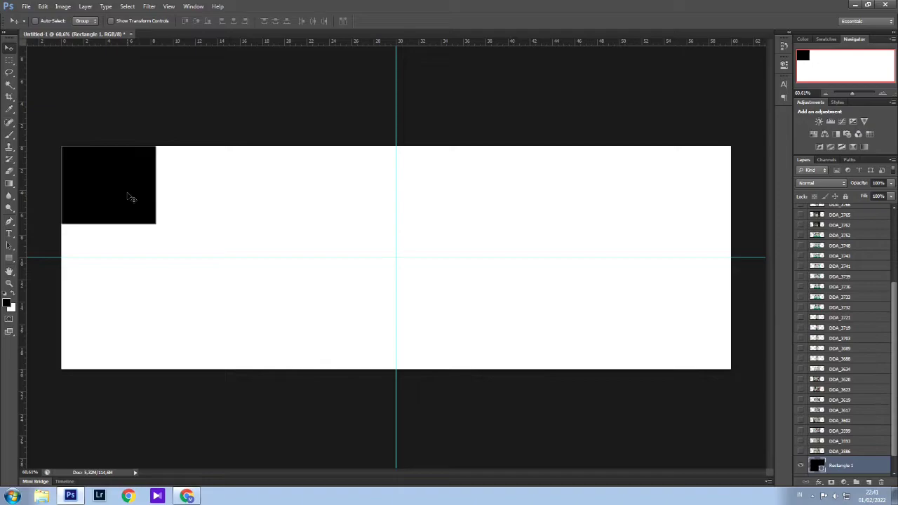
key(Up)
key(Left)
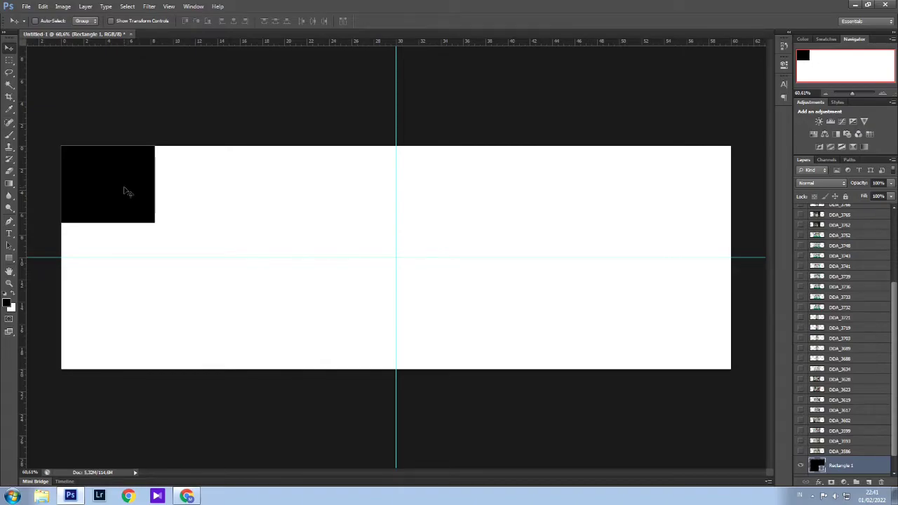
right_click(867, 465)
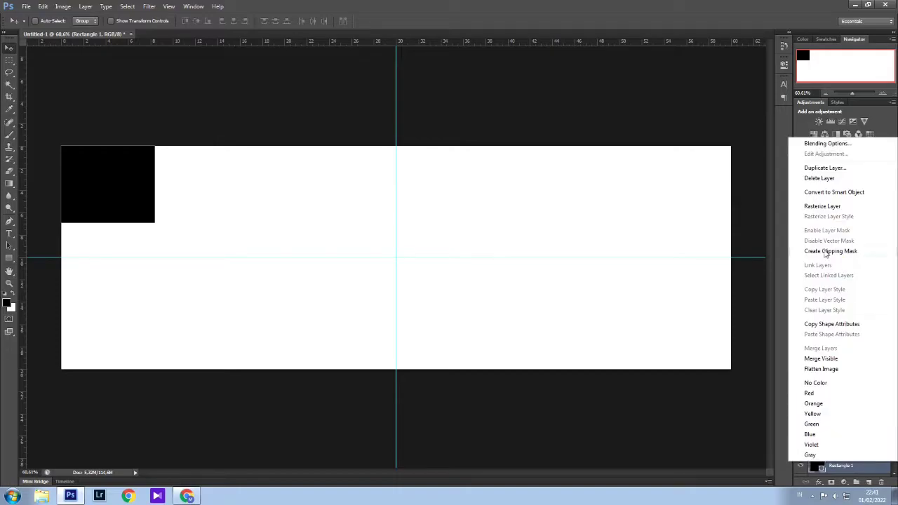
click(793, 207)
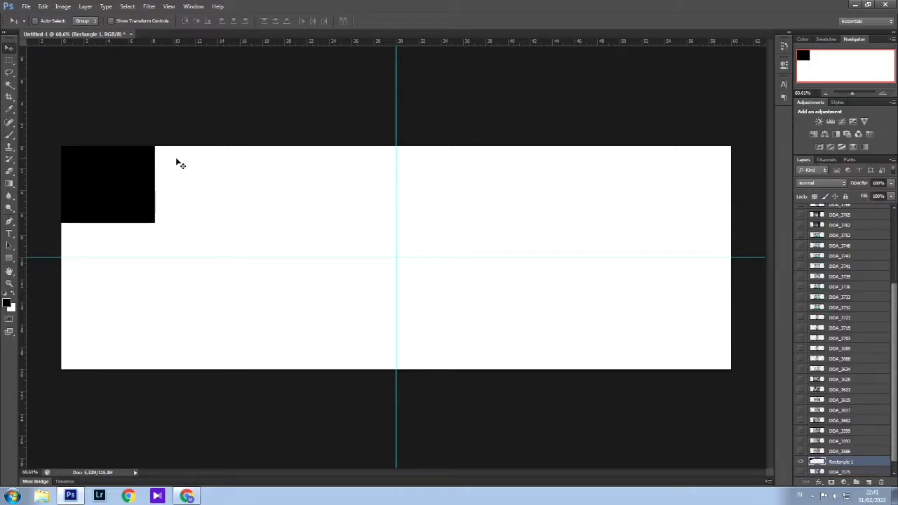
key(Down)
key(Up)
Widen the rectangle to about 109% and duplicate it as Rectangle 1 copy.
key(ctrl+t)
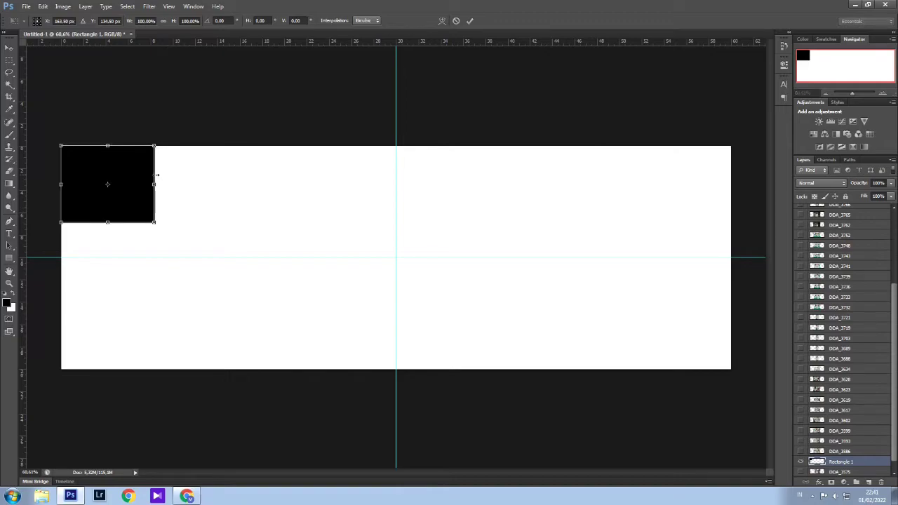
drag(155, 183, 161, 183)
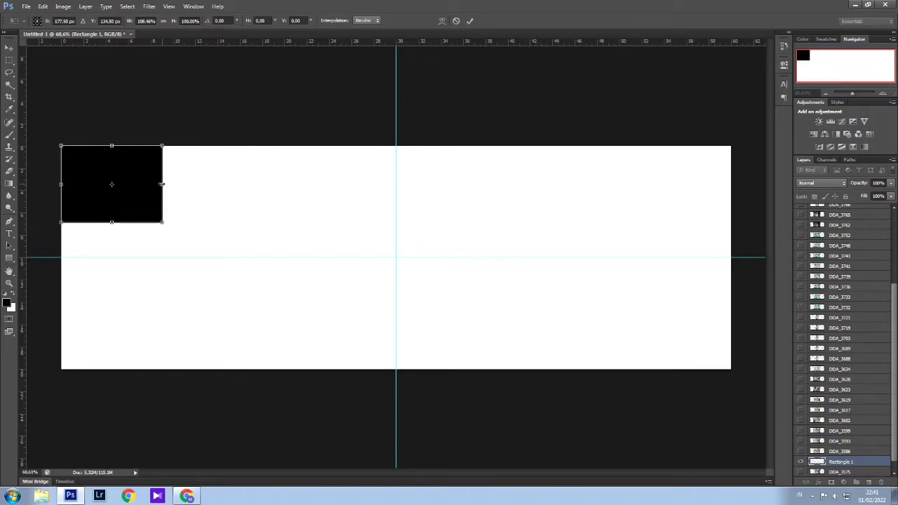
key(Return)
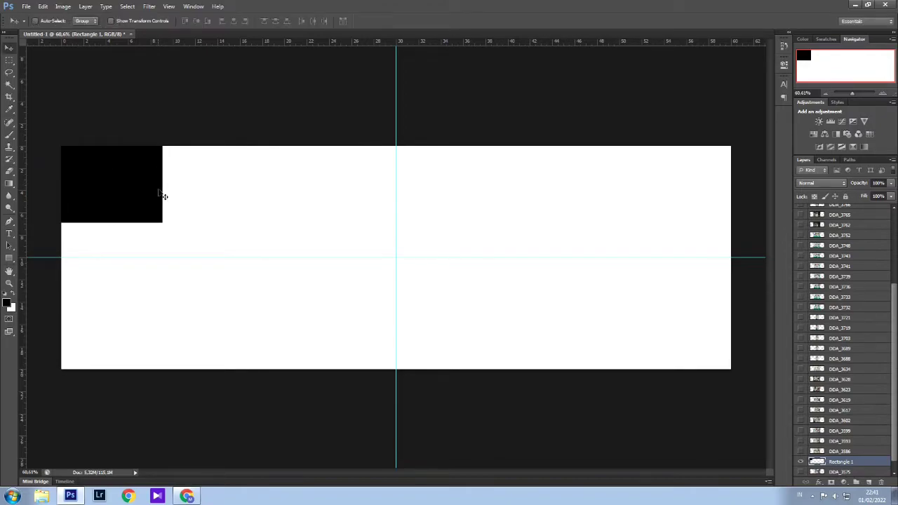
key(ctrl+j)
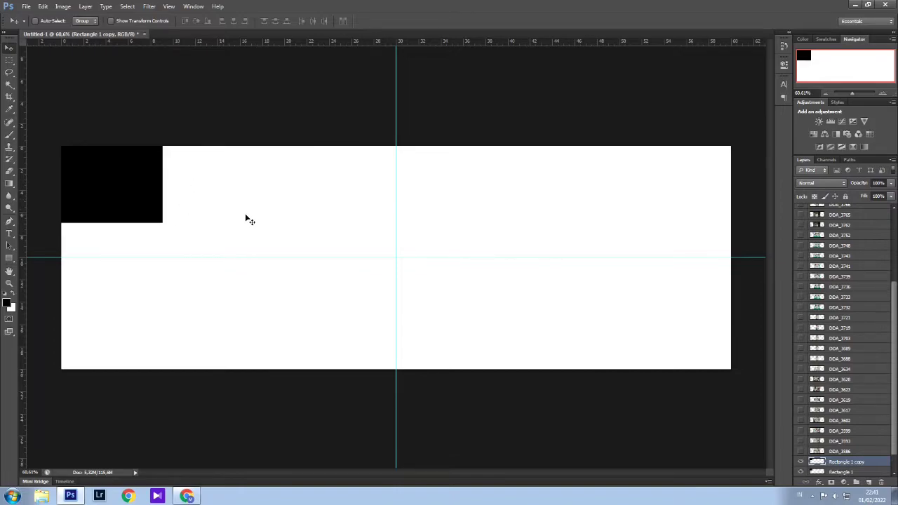
Place two rectangle copies below the original, closing the gaps, to form a full-height black strip.
drag(164, 216, 159, 263)
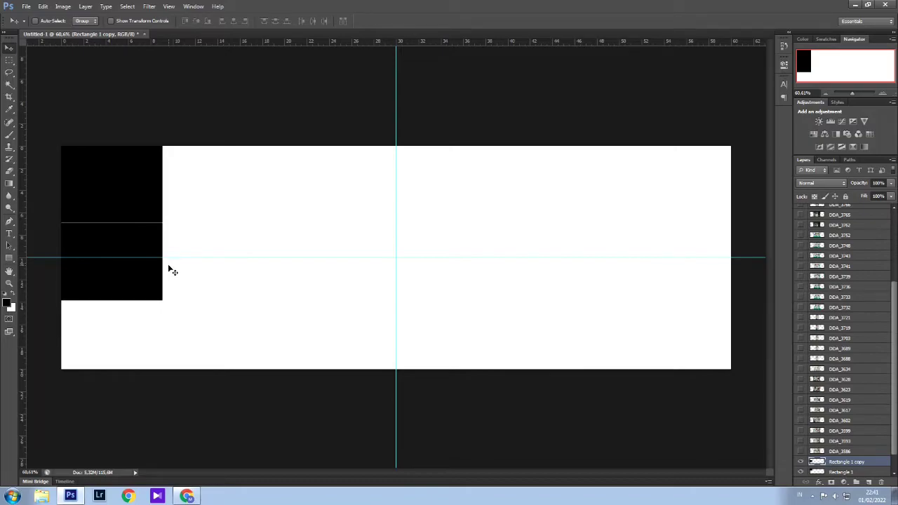
key(Up)
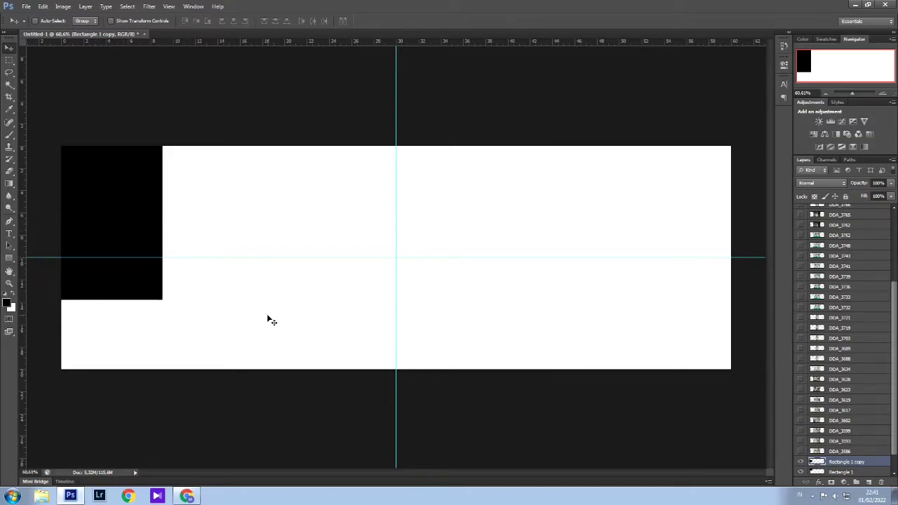
drag(230, 257, 187, 299)
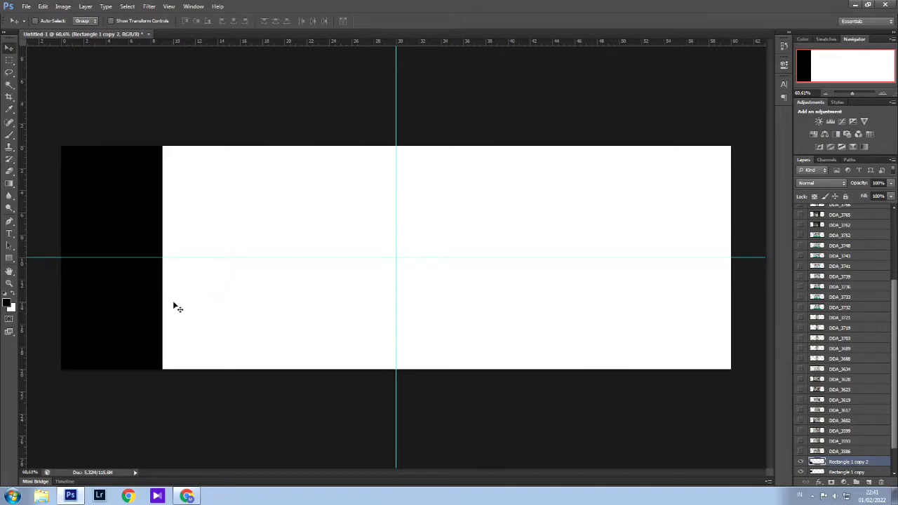
scroll(161, 277, up, 3)
scroll(161, 277, up, 1)
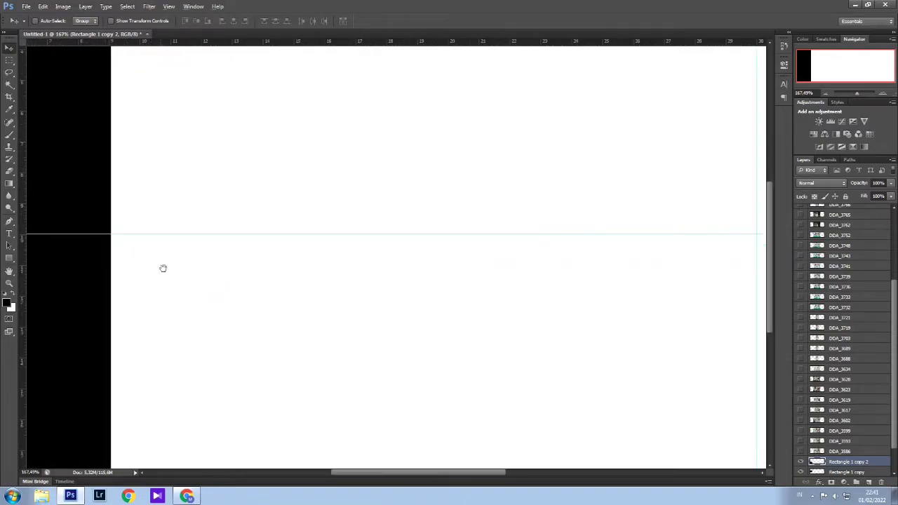
drag(163, 267, 347, 204)
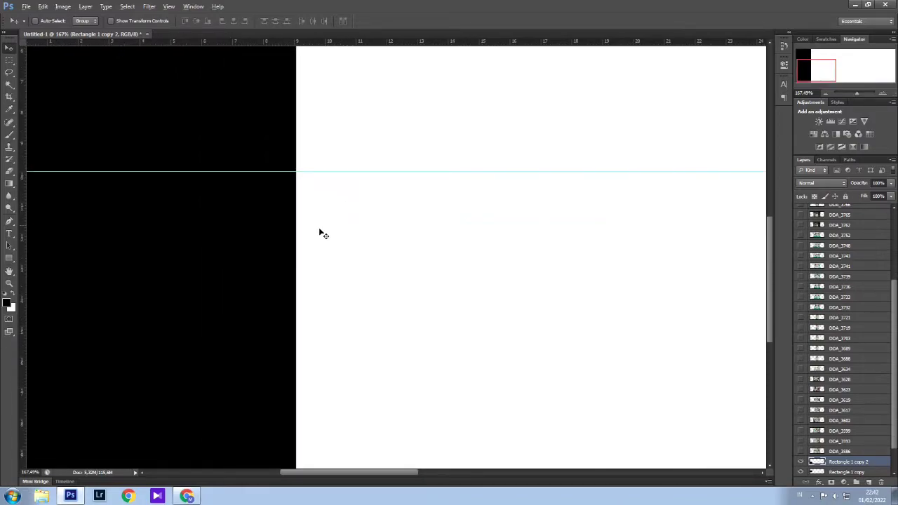
scroll(317, 242, down, 2)
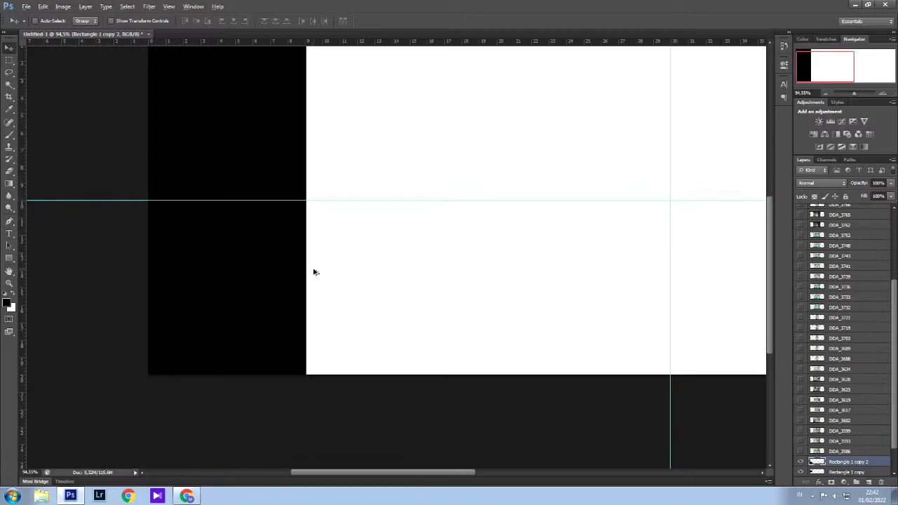
scroll(313, 270, down, 1)
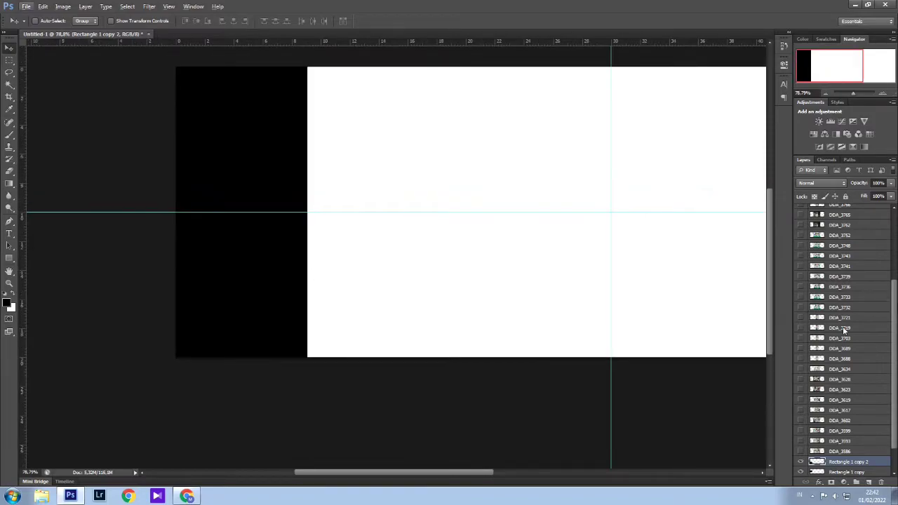
scroll(835, 339, down, 1)
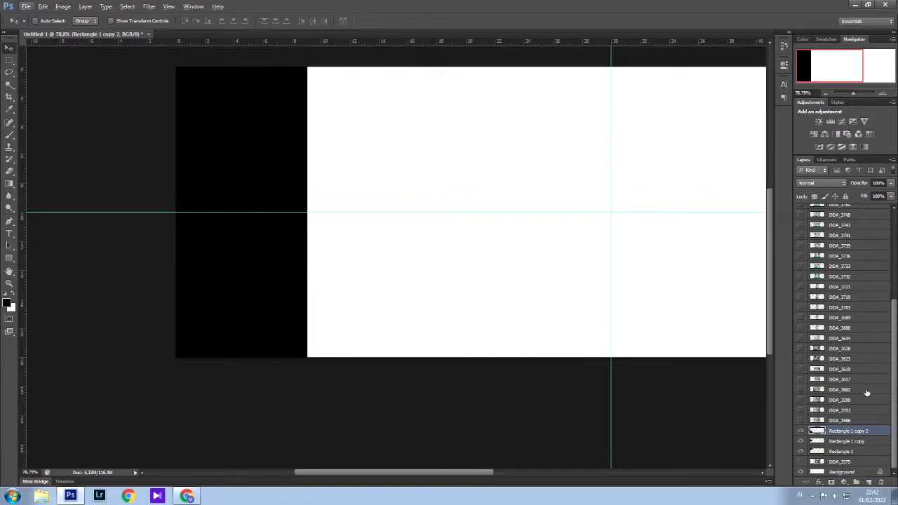
Scale Rectangle 1, its copy and copy 2 together to about 96.6% to fit the page height.
shift+click(869, 440)
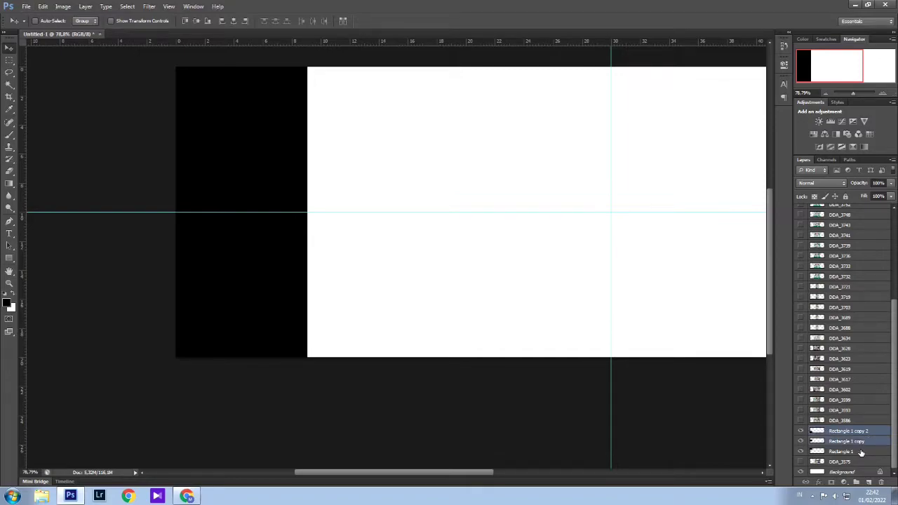
shift+click(863, 453)
key(ctrl+t)
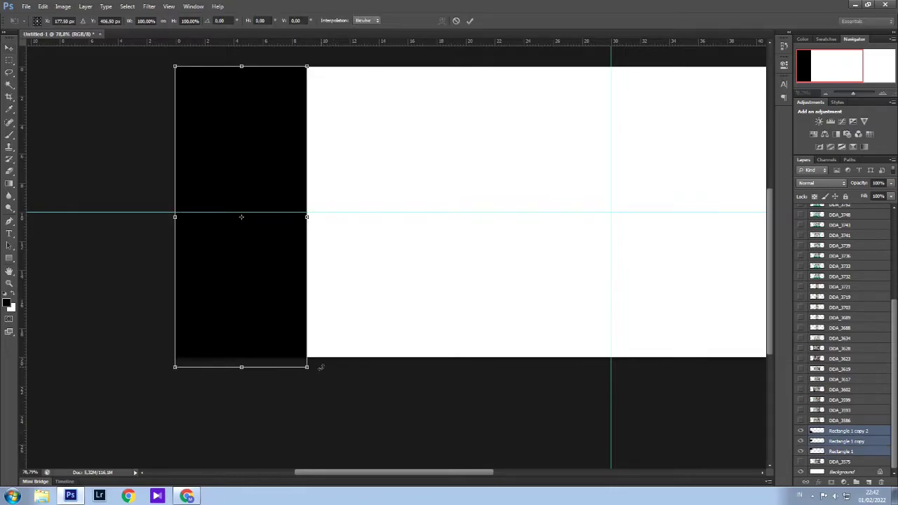
drag(307, 368, 301, 358)
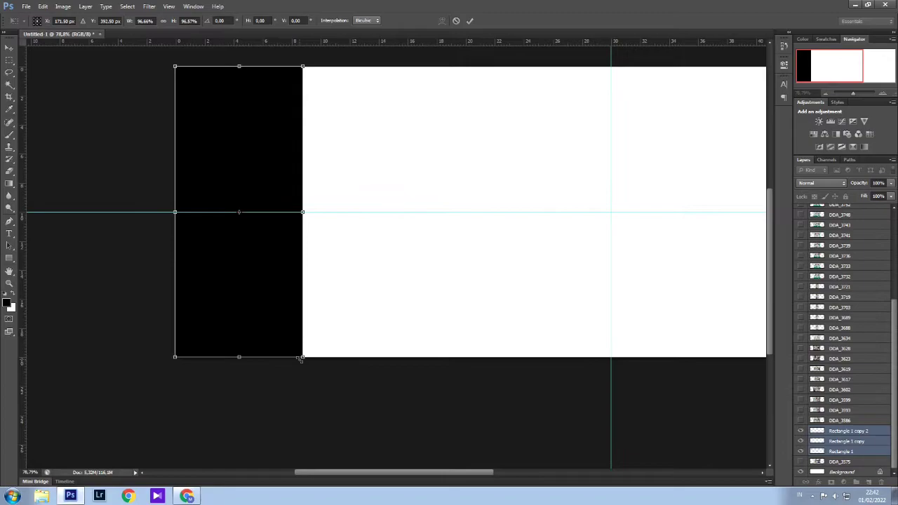
key(Return)
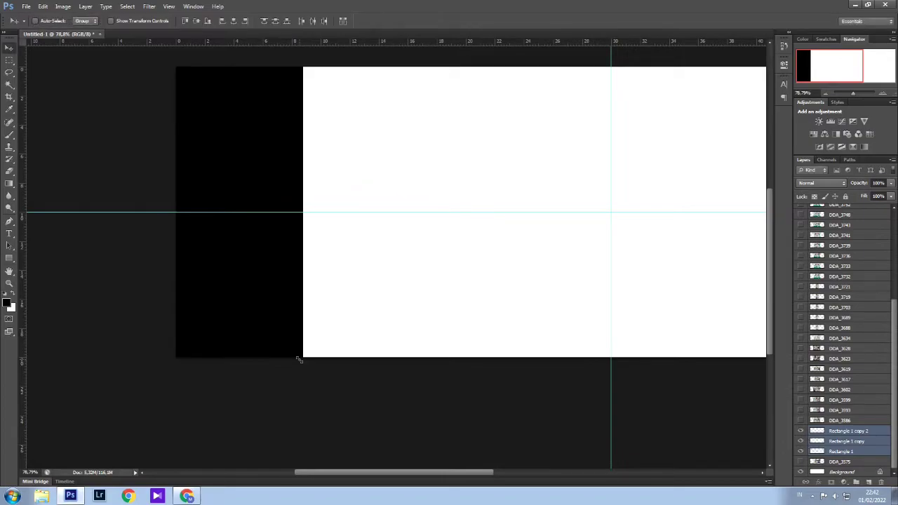
click(855, 452)
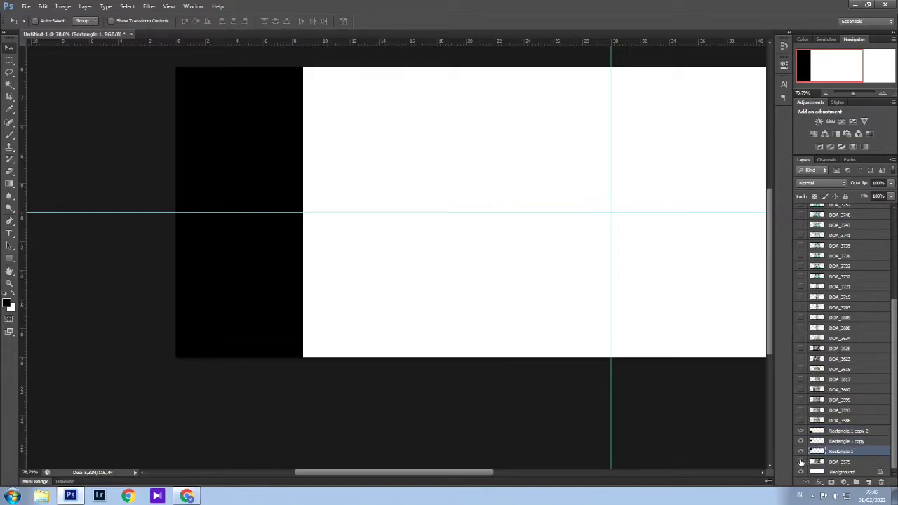
Move DDA_3575 above Rectangle 1 and scale it to about 37% over the top-left black block.
drag(842, 465, 845, 442)
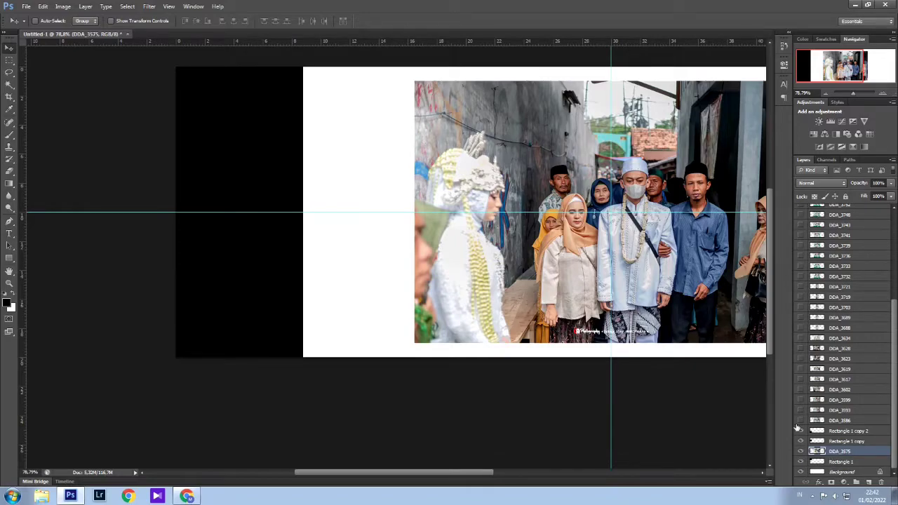
scroll(421, 200, down, 1)
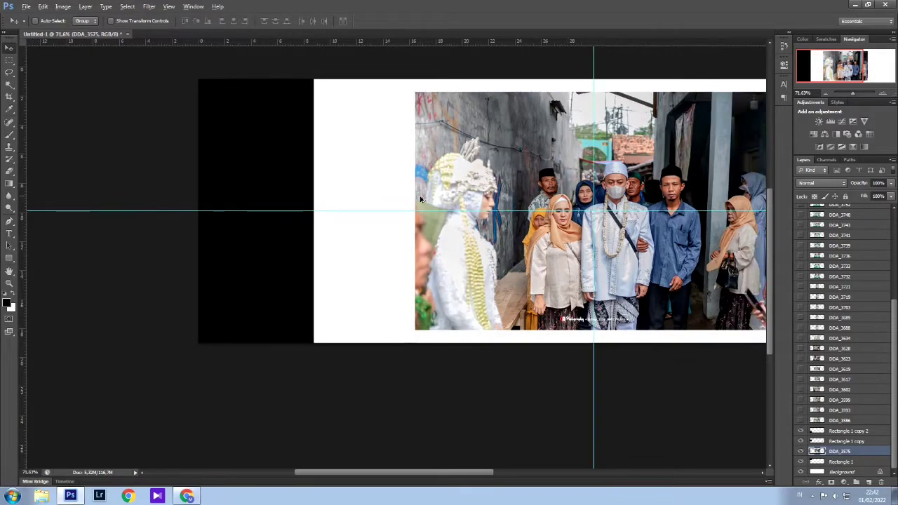
scroll(421, 200, down, 2)
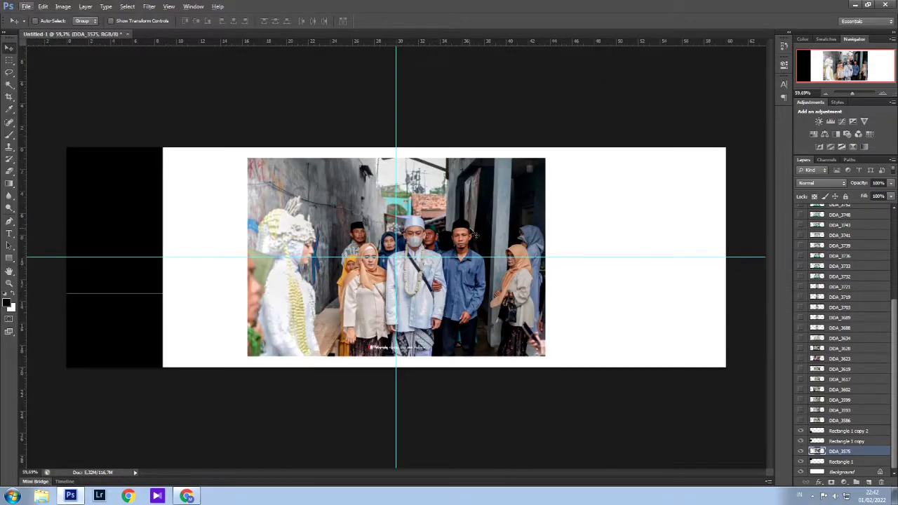
drag(475, 233, 289, 214)
key(ctrl+t)
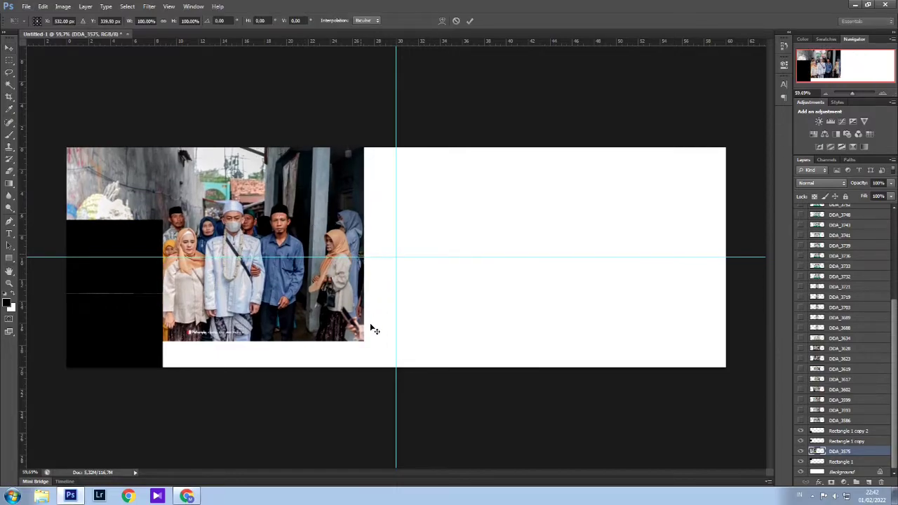
drag(365, 344, 160, 248)
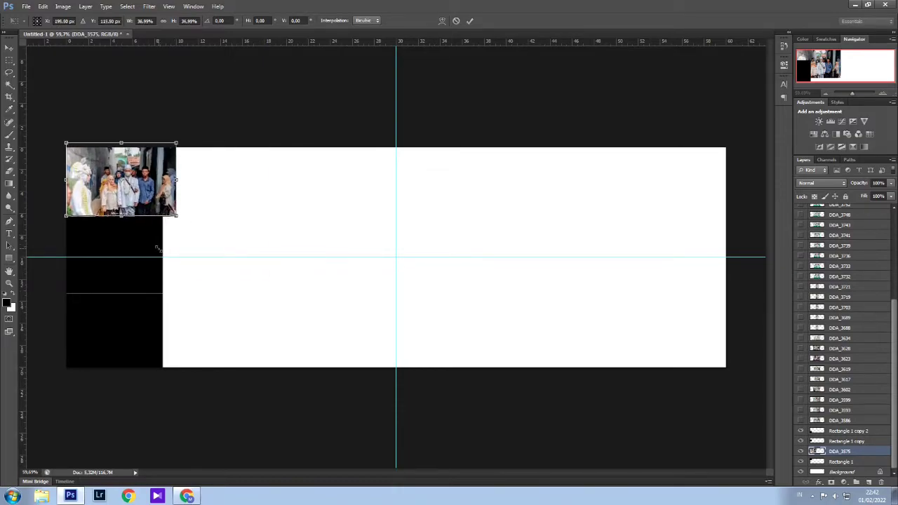
key(Return)
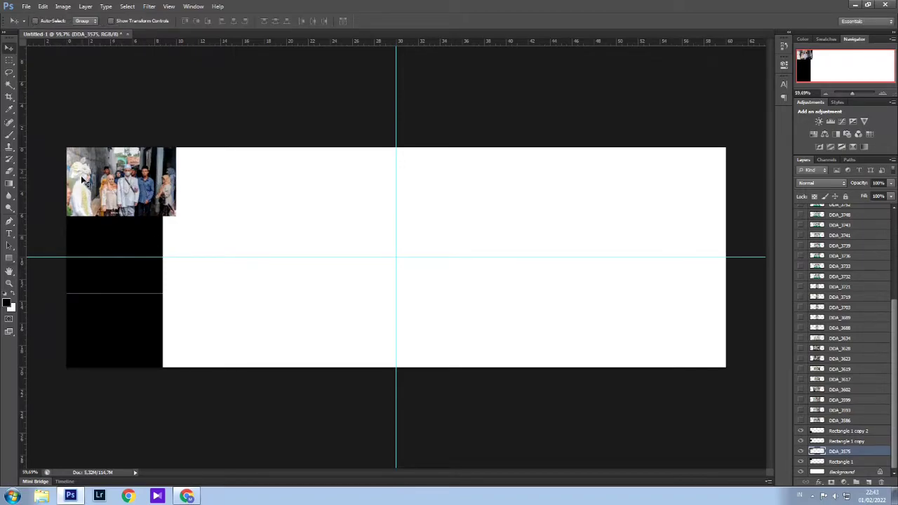
Clip DDA_3575 into its rectangle, then enlarge and reposition it to fill the frame.
right_click(865, 455)
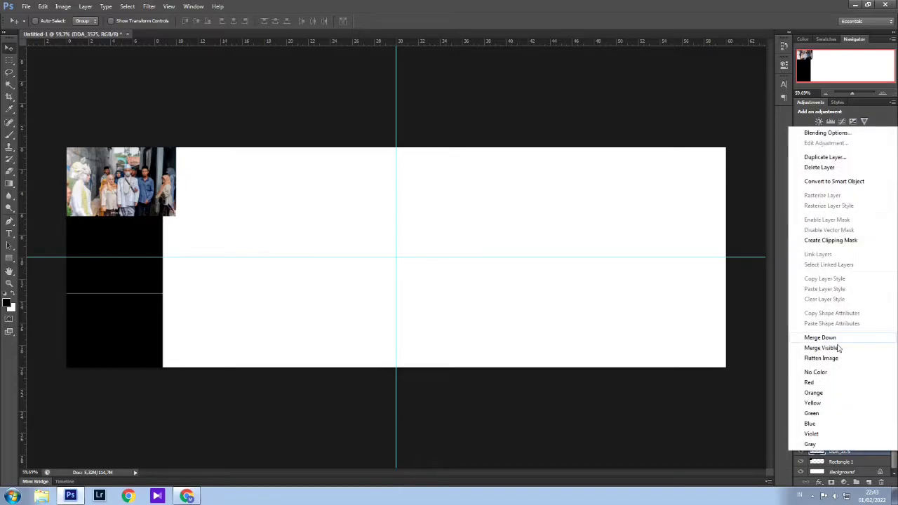
click(823, 240)
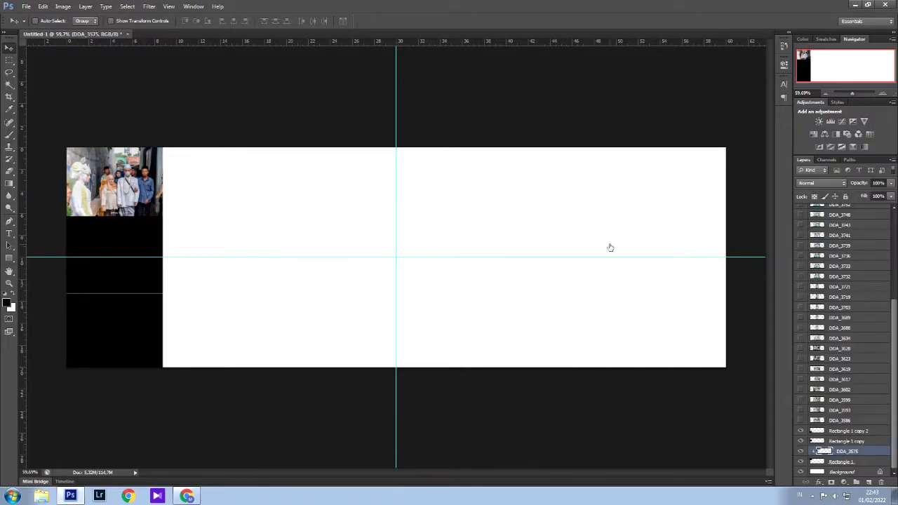
scroll(110, 184, up, 1)
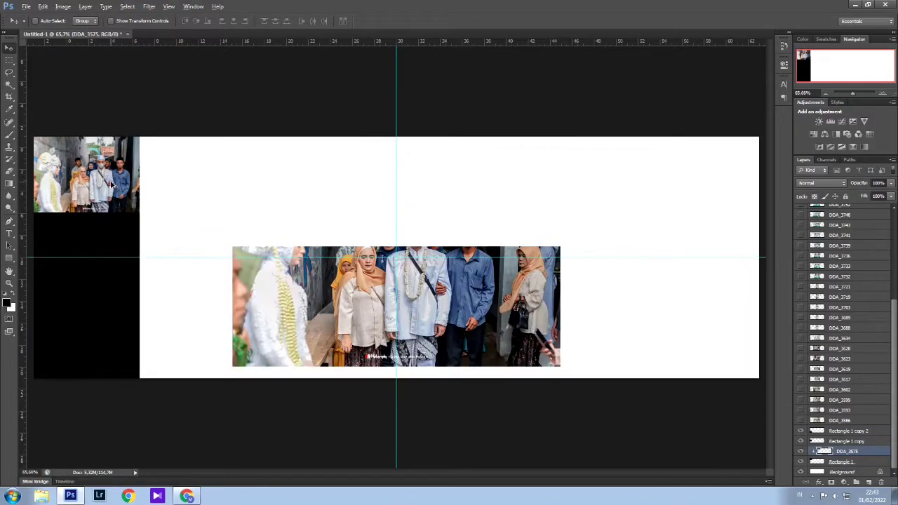
scroll(110, 185, up, 4)
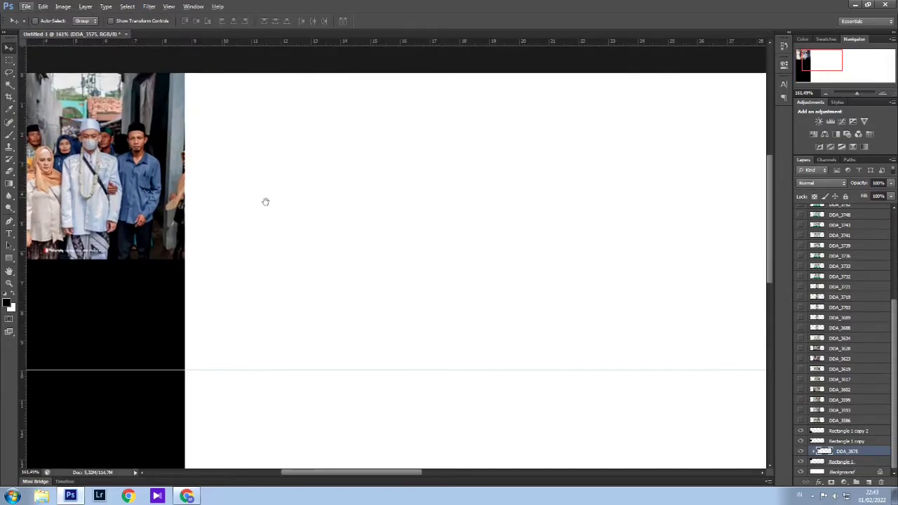
drag(265, 201, 465, 223)
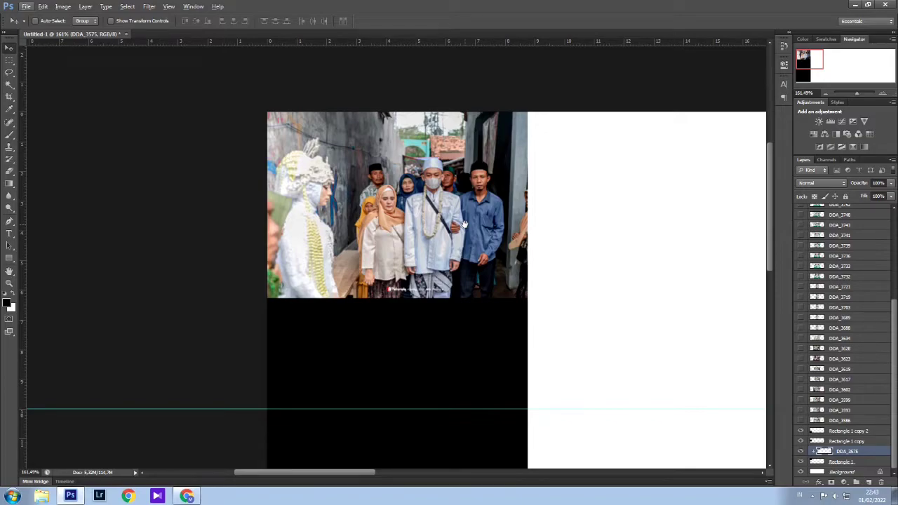
drag(397, 223, 368, 222)
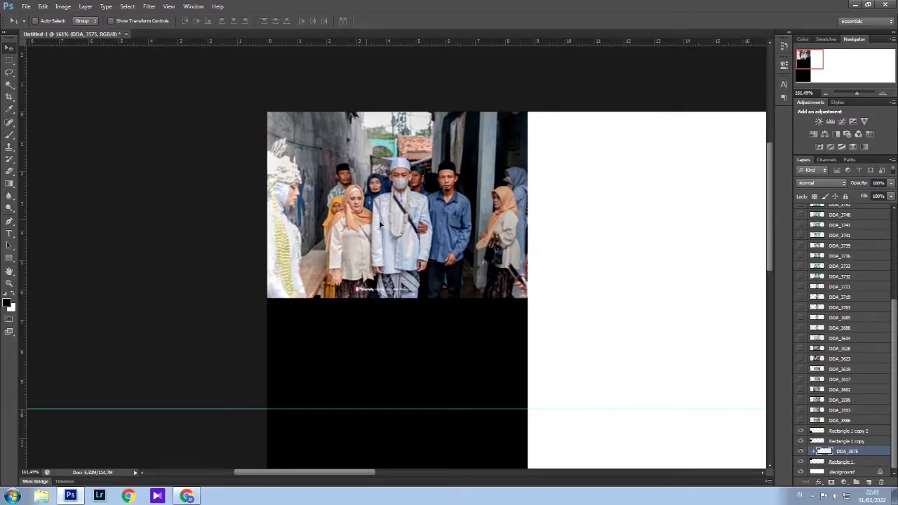
key(ctrl+t)
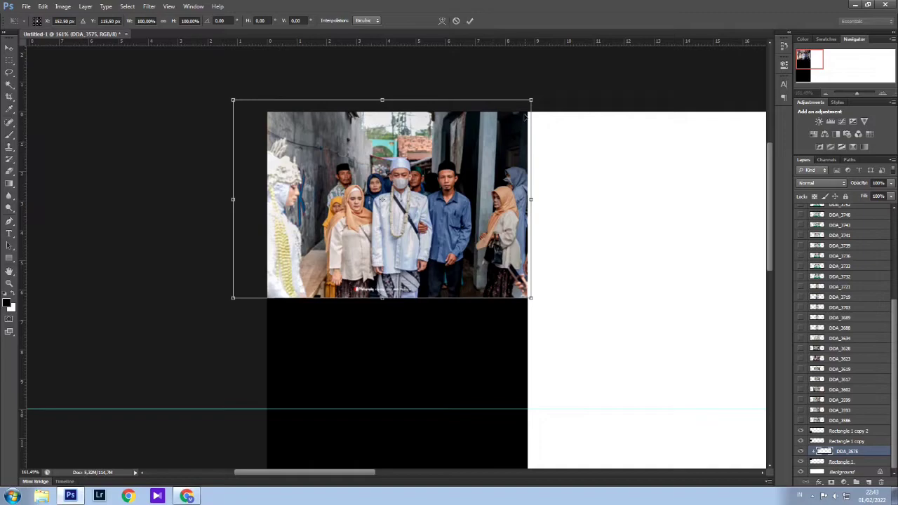
drag(532, 100, 574, 72)
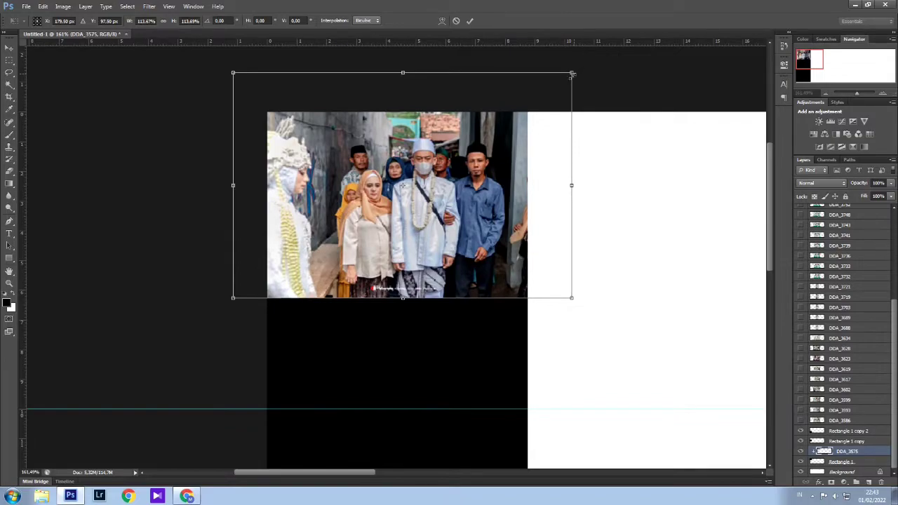
drag(469, 189, 477, 191)
key(Return)
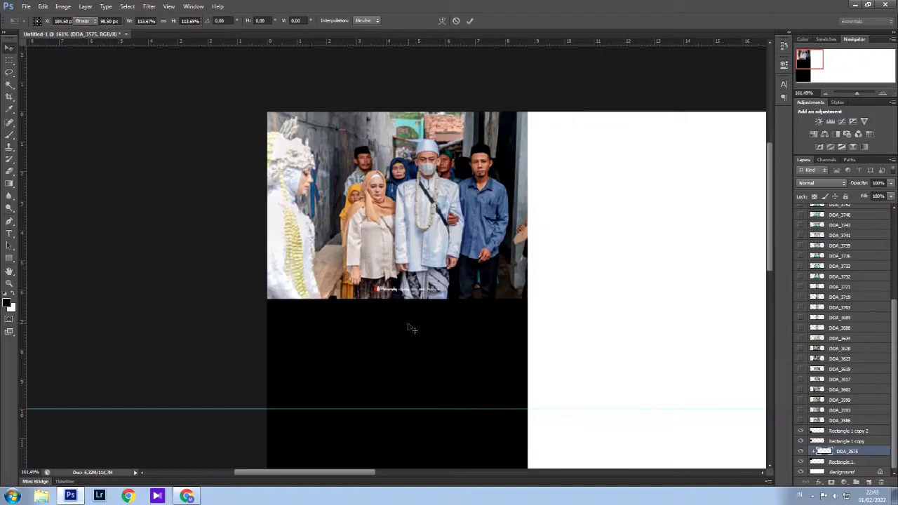
Remove the Photography watermark from the trousers with the Spot Healing Brush.
scroll(393, 288, up, 1)
scroll(395, 288, up, 1)
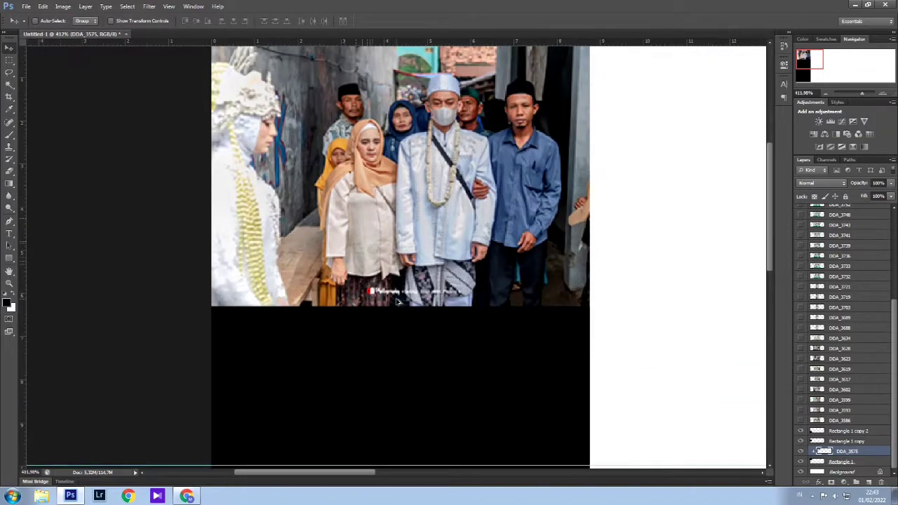
scroll(396, 302, up, 2)
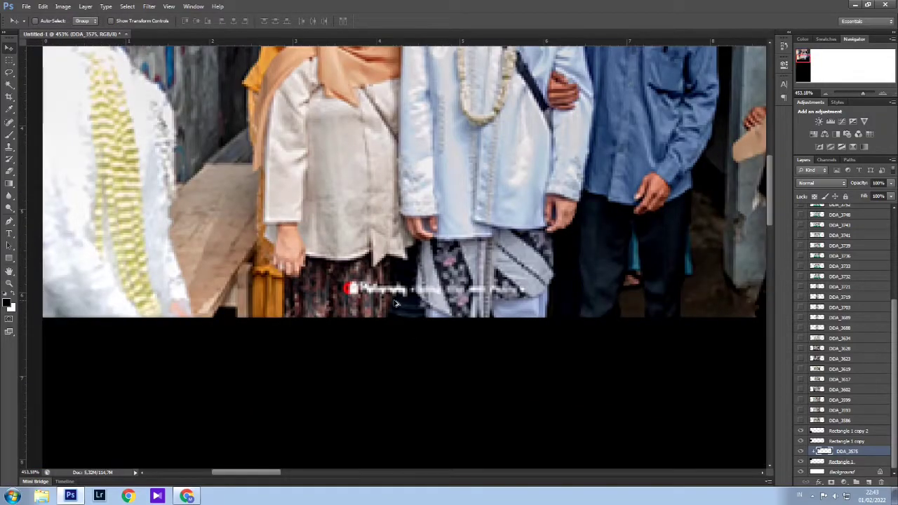
click(9, 122)
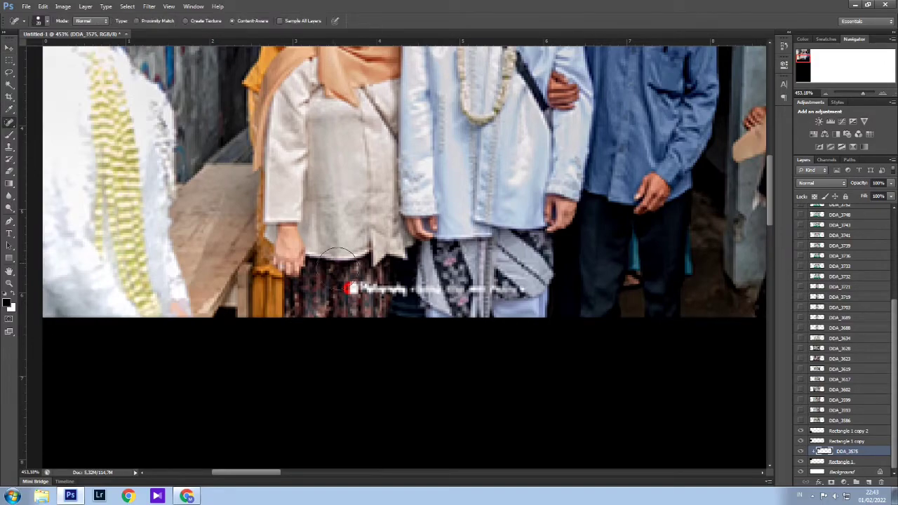
drag(344, 288, 508, 293)
Show DDA_3586, place it below Rectangle 1 copy 2, clip it and shrink it to the column.
scroll(509, 294, down, 10)
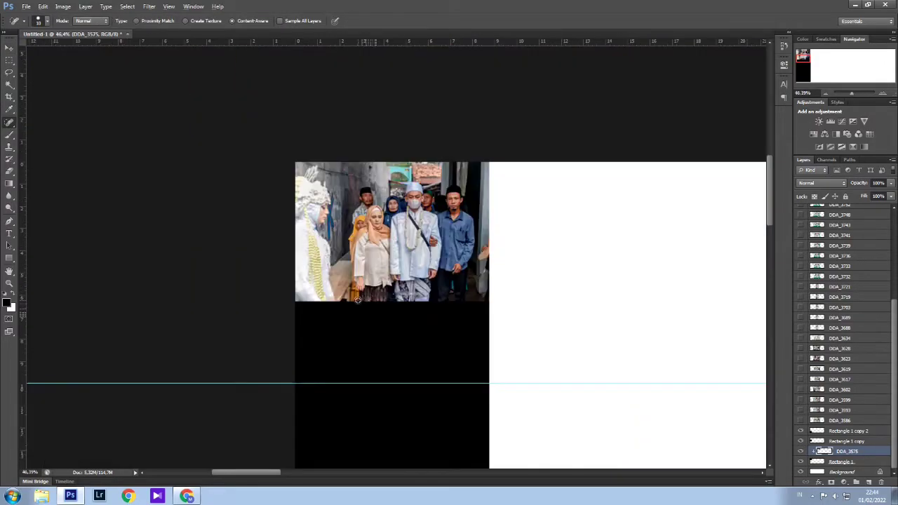
key(v)
click(801, 420)
drag(835, 426, 837, 434)
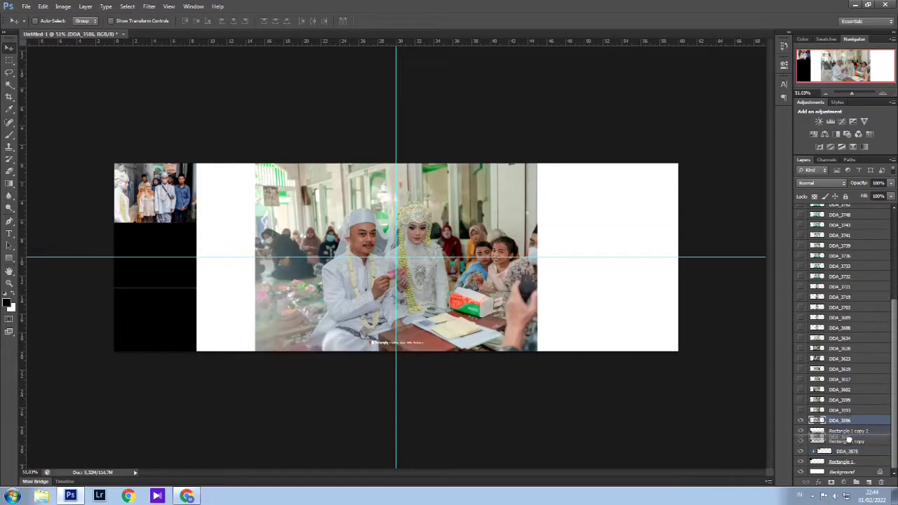
drag(234, 271, 286, 256)
scroll(286, 256, up, 3)
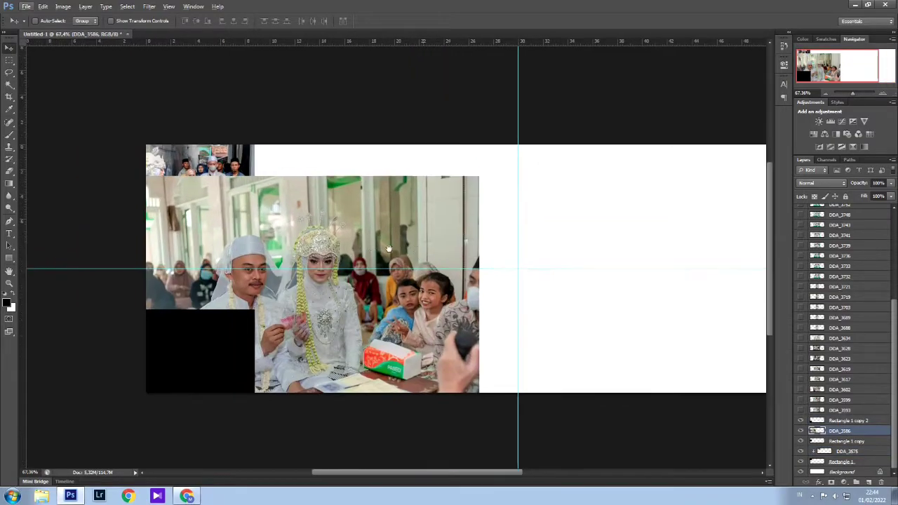
key(ctrl+alt+g)
key(ctrl+t)
drag(543, 425, 319, 307)
key(Return)
Nudge the top photo down and enlarge DDA_3586 to about 111% beneath it.
drag(270, 193, 270, 199)
click(849, 432)
key(ctrl+t)
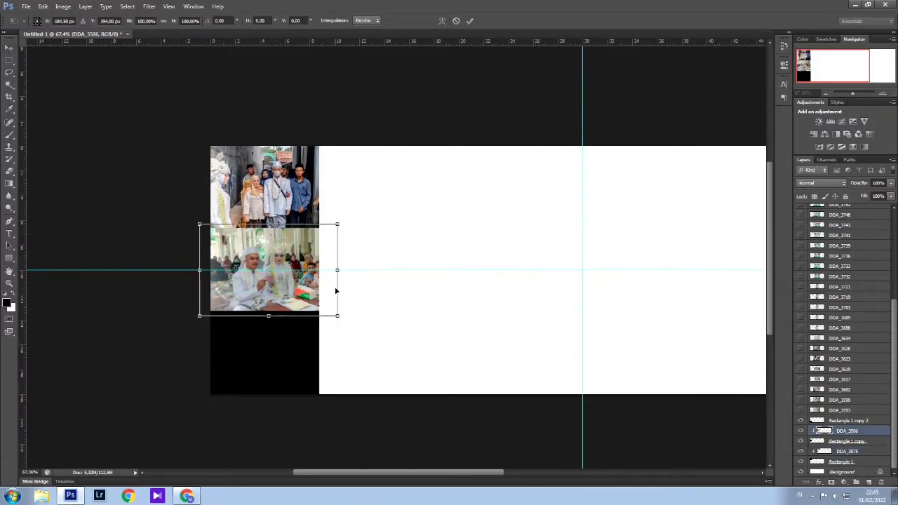
drag(338, 313, 350, 325)
key(Return)
key(ctrl+minus)
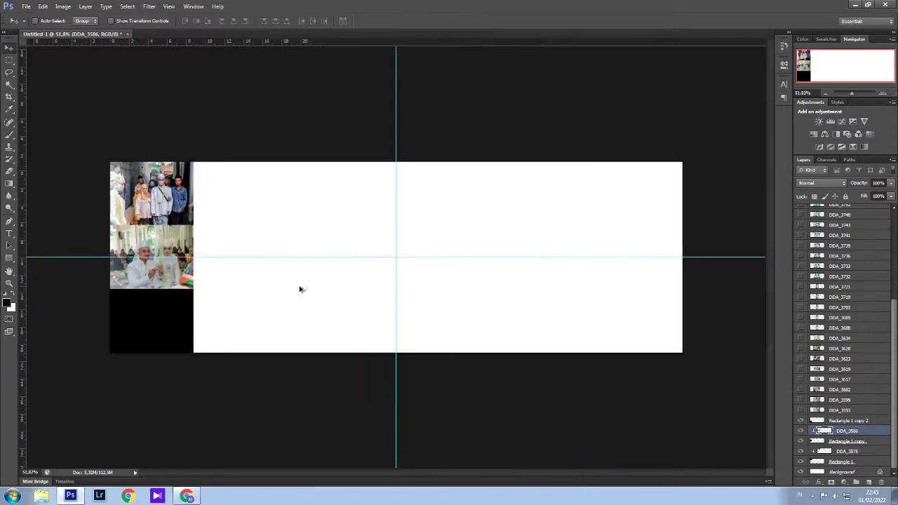
click(842, 409)
Show DDA_3593, shrink it to about 55% and move it into the left column.
click(801, 410)
key(ctrl+t)
drag(538, 162, 361, 271)
key(Return)
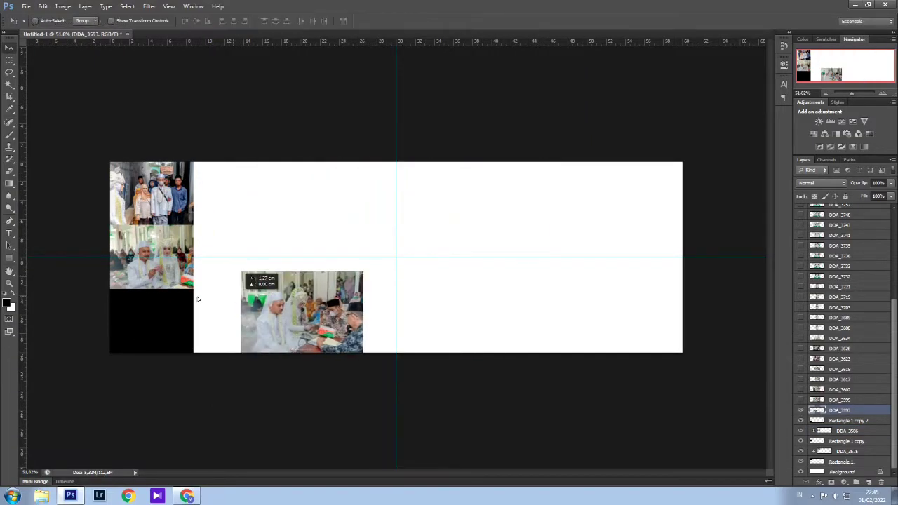
drag(302, 311, 490, 316)
Clip DDA_3593 into the bottom rectangle and scale it to about 85% to fill it.
right_click(863, 410)
click(793, 198)
scroll(140, 333, up, 5)
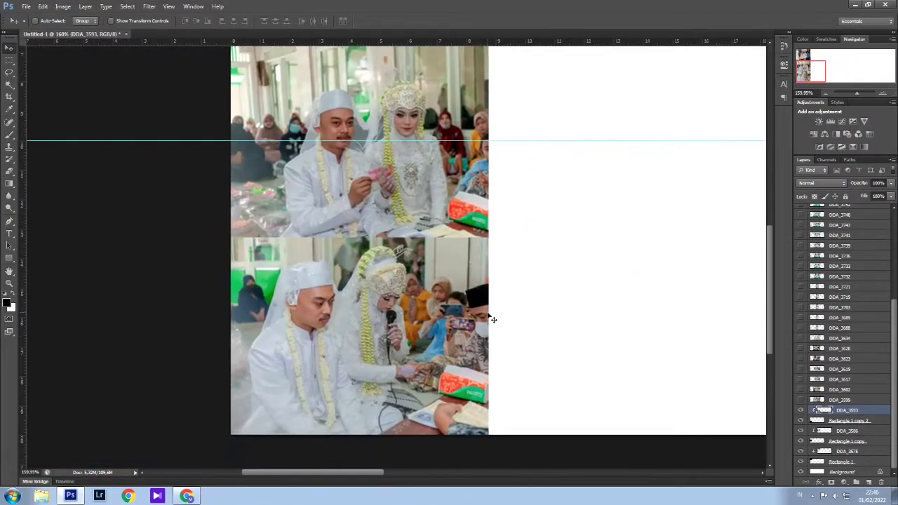
key(ctrl+t)
drag(526, 245, 515, 271)
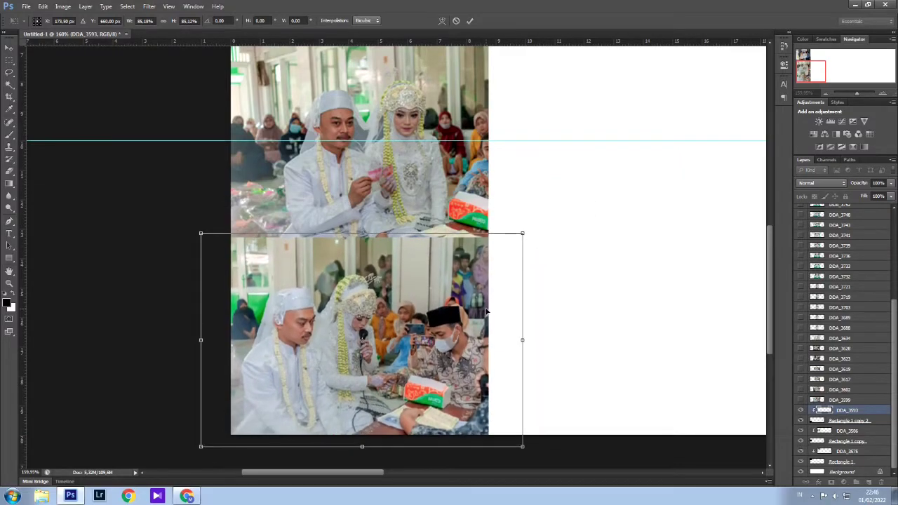
key(Return)
scroll(446, 314, down, 3)
scroll(421, 333, down, 2)
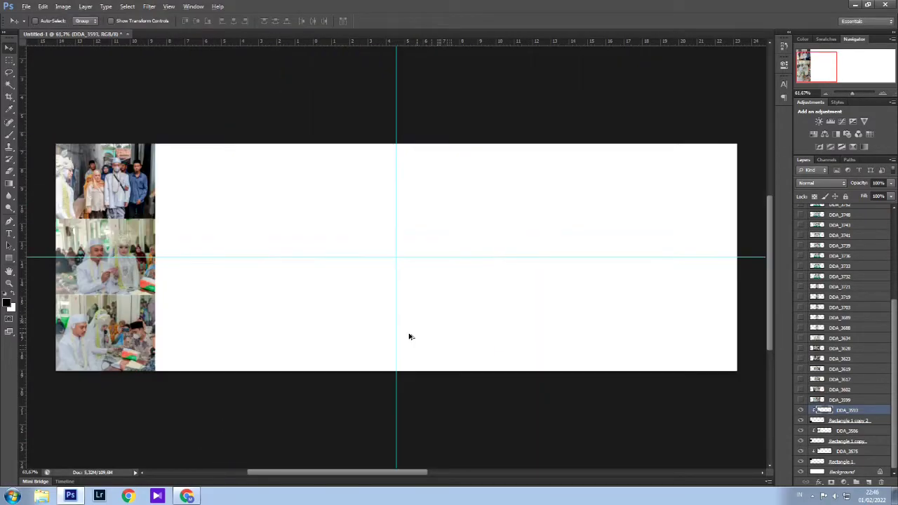
scroll(316, 328, up, 1)
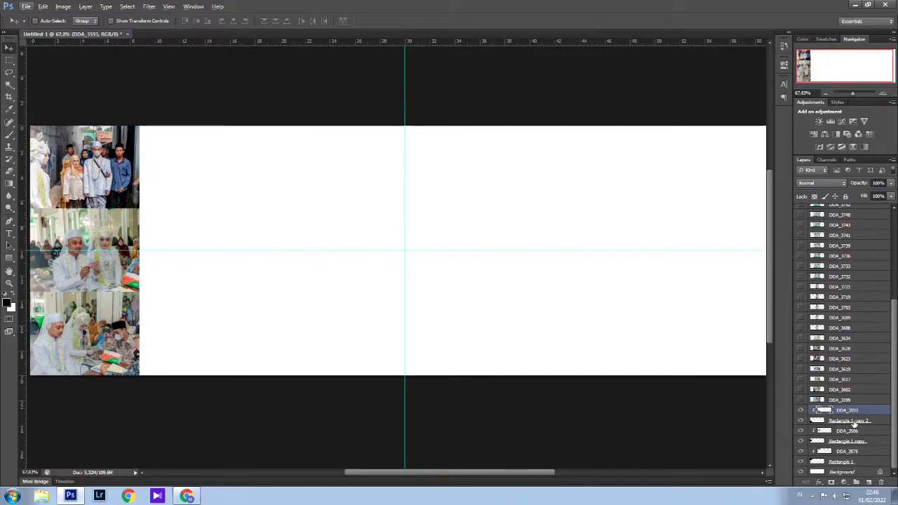
Duplicate Rectangle 1 copy 2, keep DDA_3593 clipped, and move the copy beside the bottom photo.
click(853, 421)
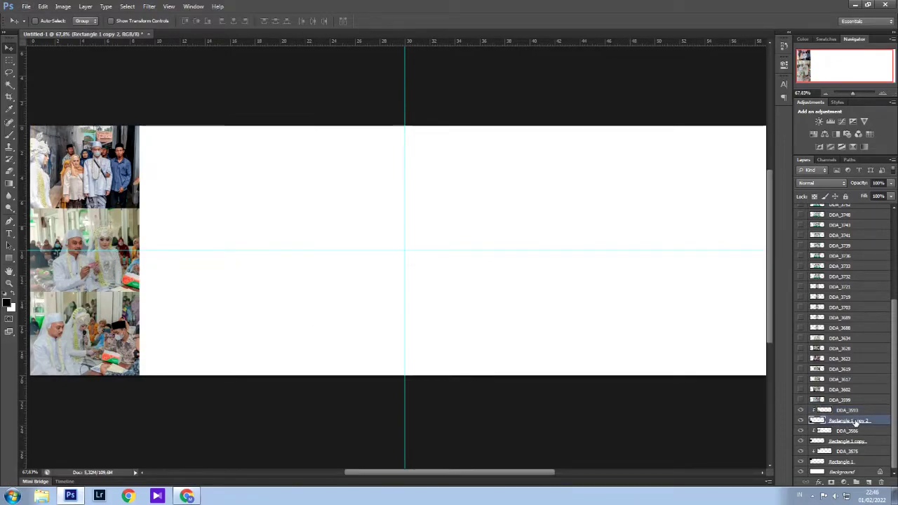
key(ctrl+j)
drag(853, 421, 843, 406)
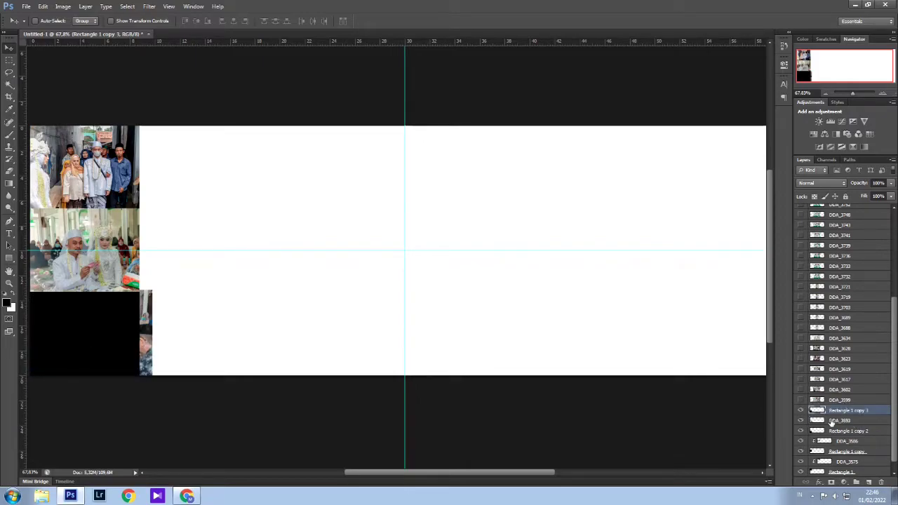
click(841, 421)
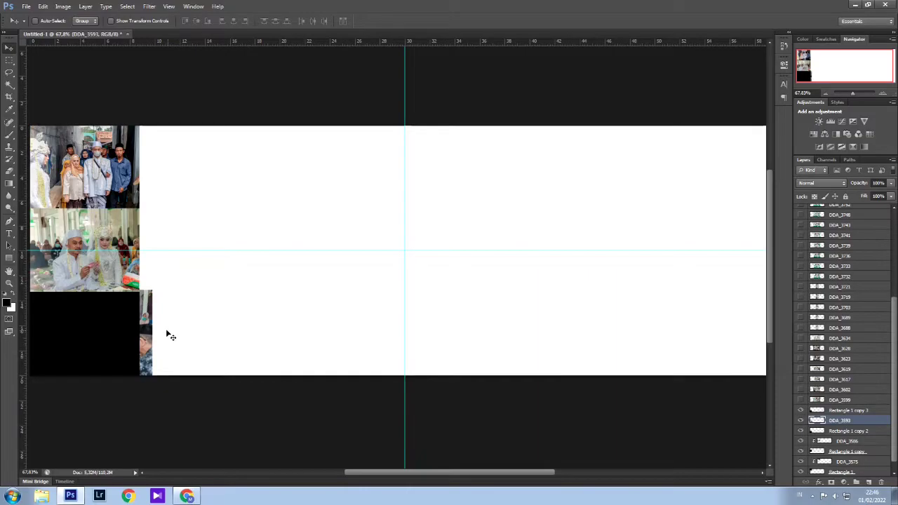
right_click(865, 426)
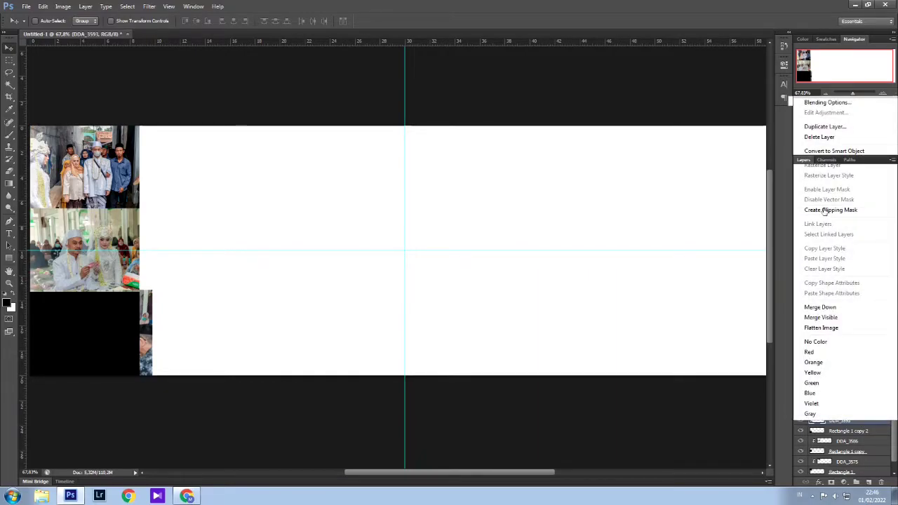
click(830, 210)
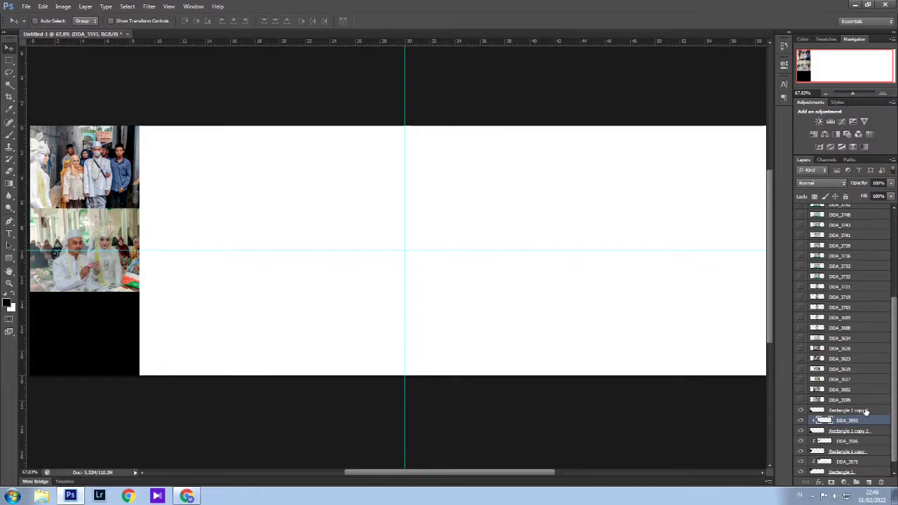
click(863, 410)
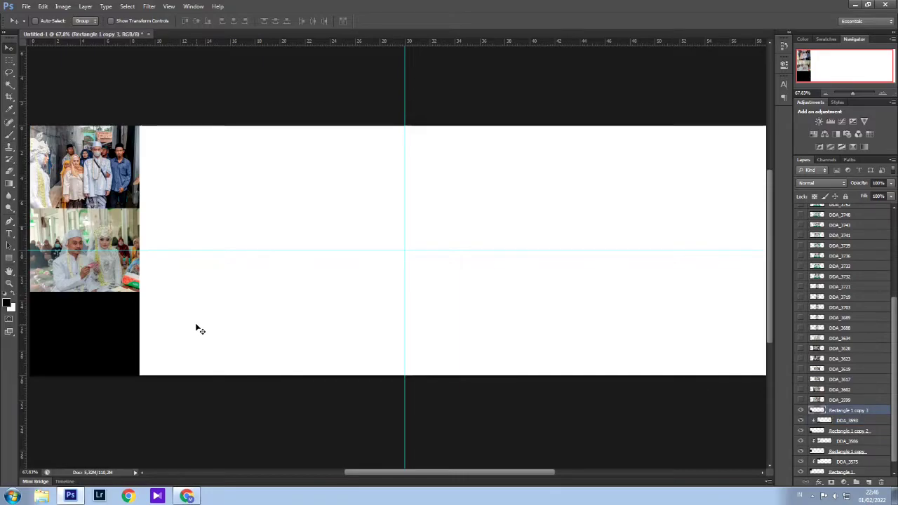
drag(224, 327, 307, 327)
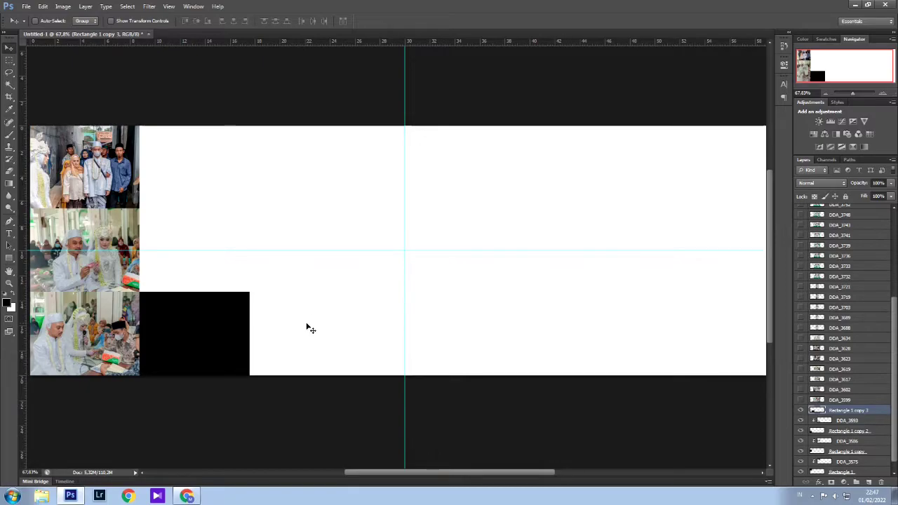
Duplicate the black box up a row, then copy the three boxes right into a new column.
key(ctrl+j)
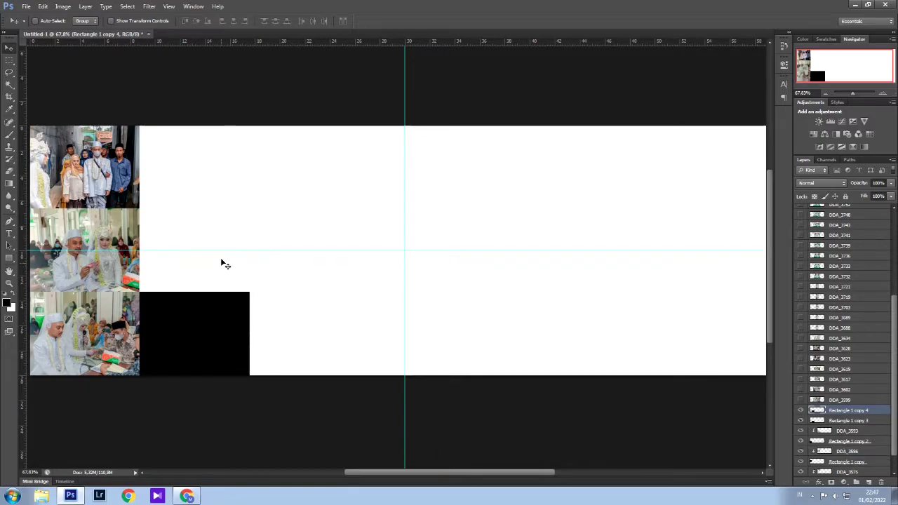
drag(222, 264, 219, 100)
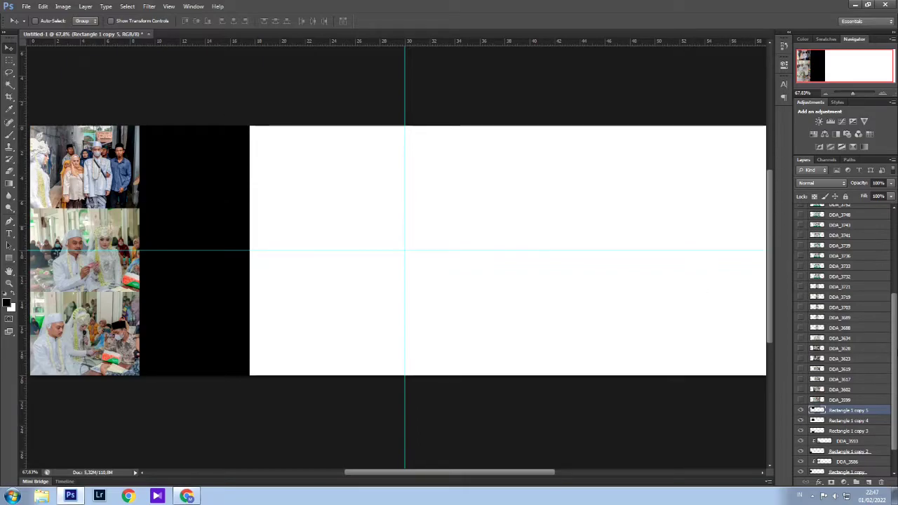
ctrl+click(861, 420)
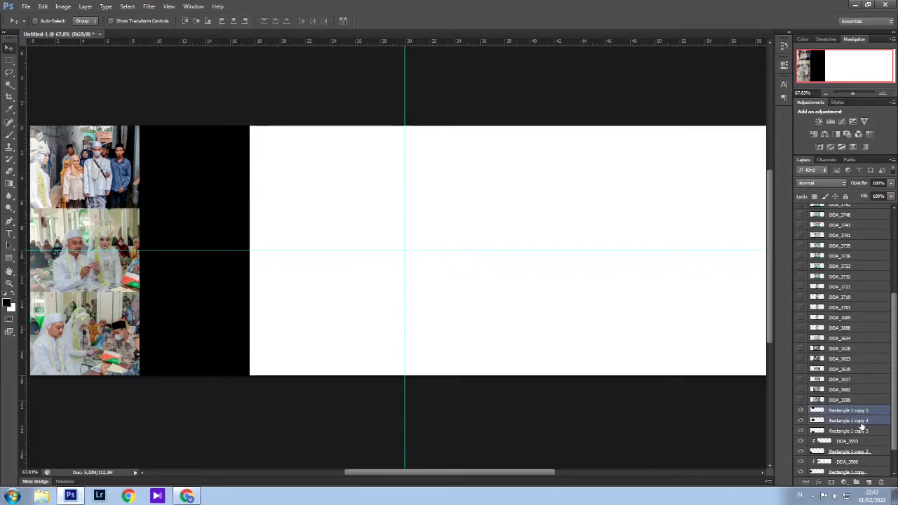
ctrl+click(862, 431)
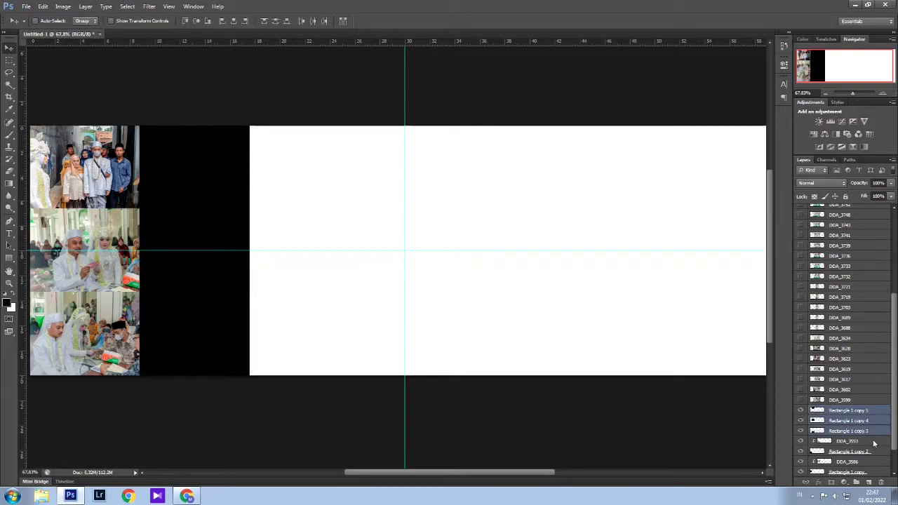
key(ctrl+j)
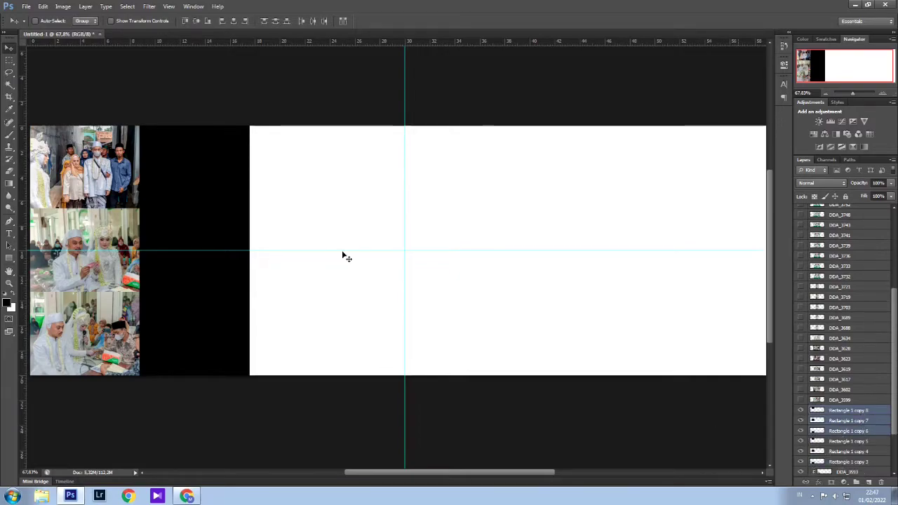
drag(321, 228, 386, 229)
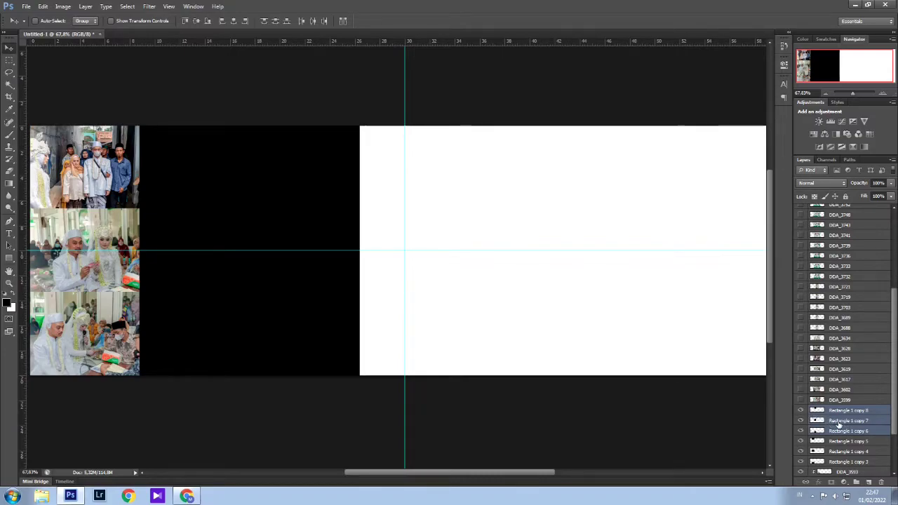
Group the frame rectangles Rectangle 1 copy 5, copy 4 and copy 3 into Group 2.
key(ctrl+g)
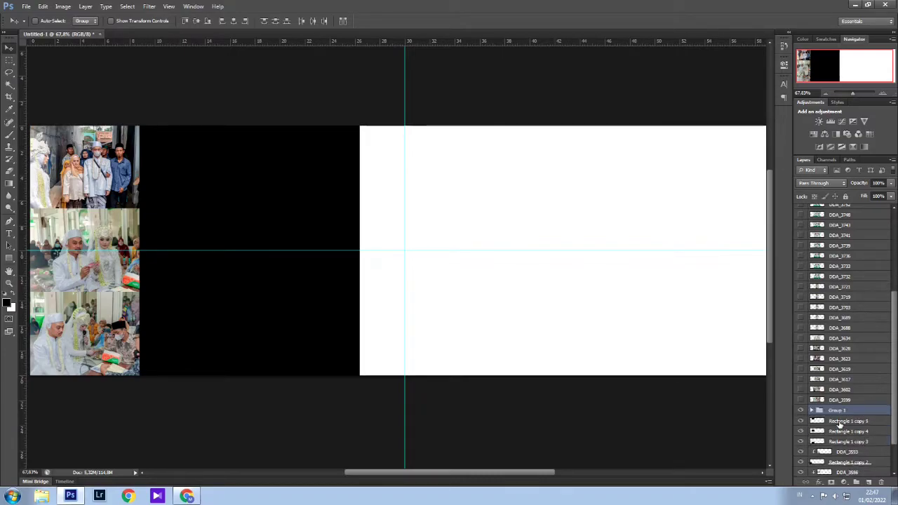
click(846, 422)
ctrl+click(849, 433)
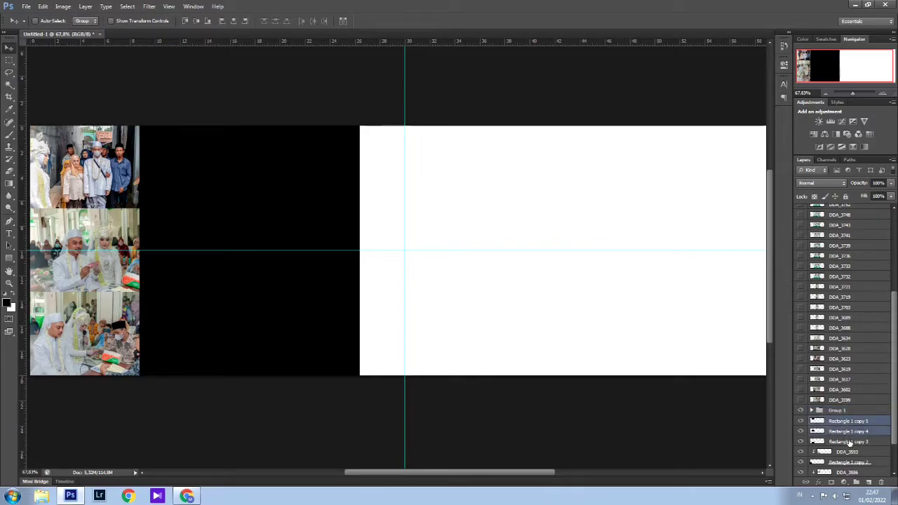
key(ctrl+g)
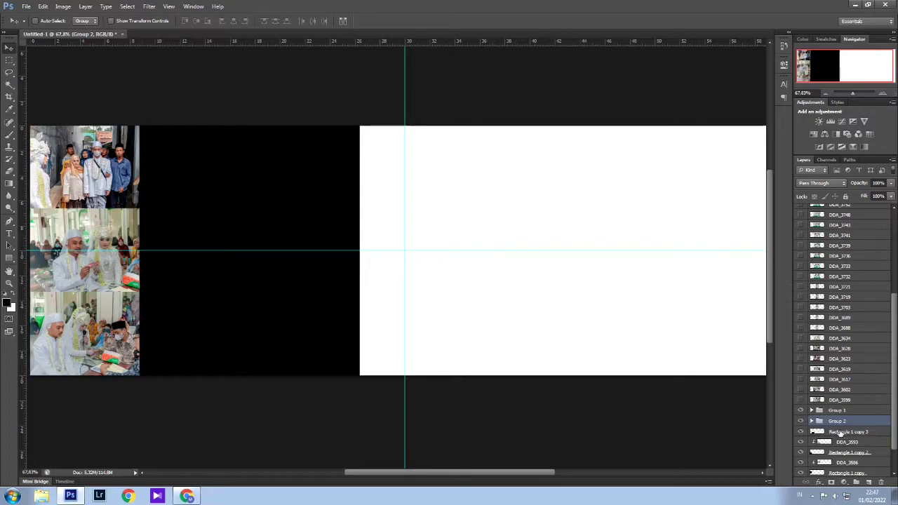
key(ctrl+z)
ctrl+click(849, 442)
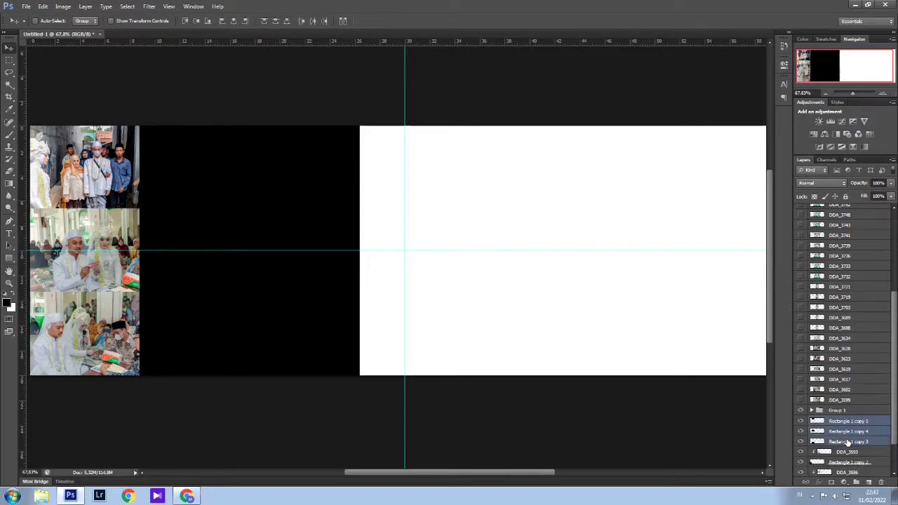
key(ctrl+g)
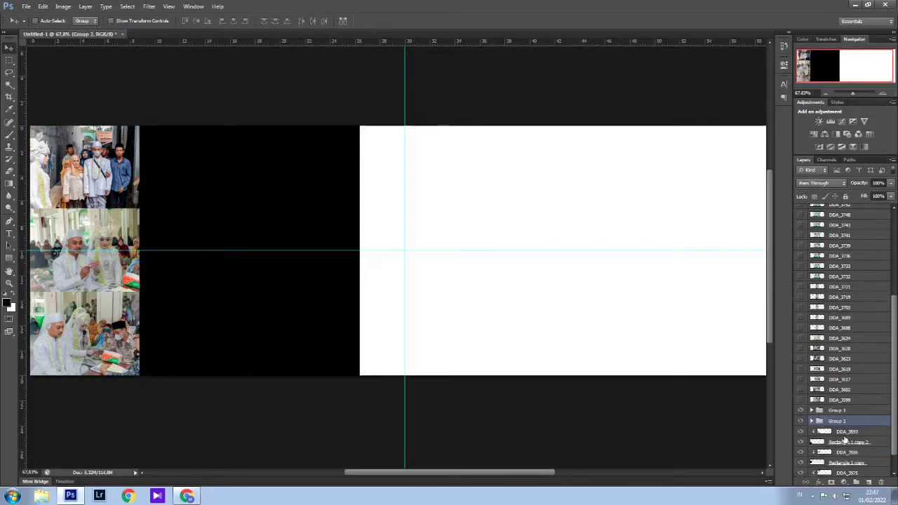
Group the first column's photos and black frames into Group 3.
click(846, 433)
shift+click(848, 452)
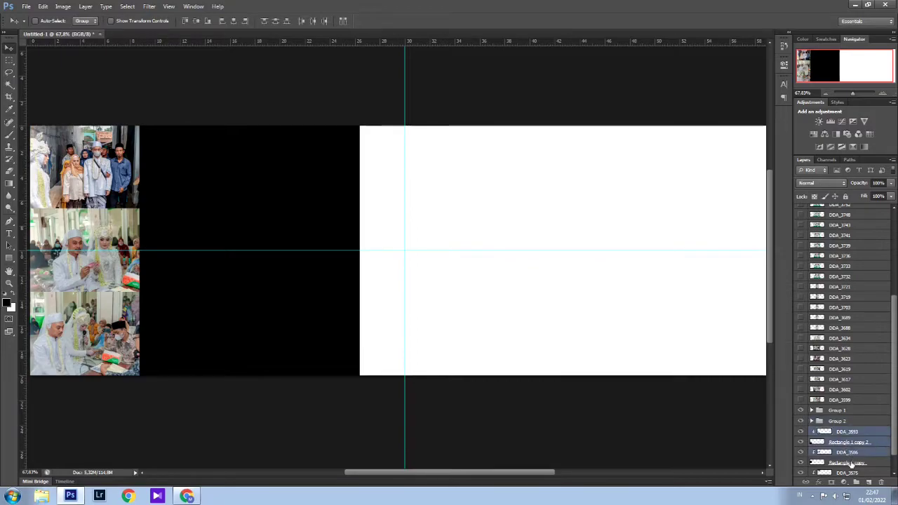
scroll(851, 464, down, 1)
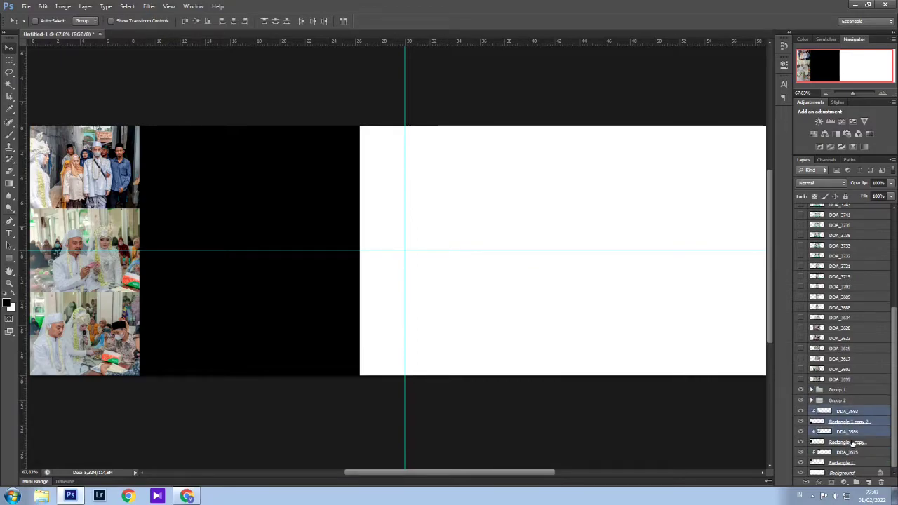
shift+click(853, 442)
shift+click(850, 453)
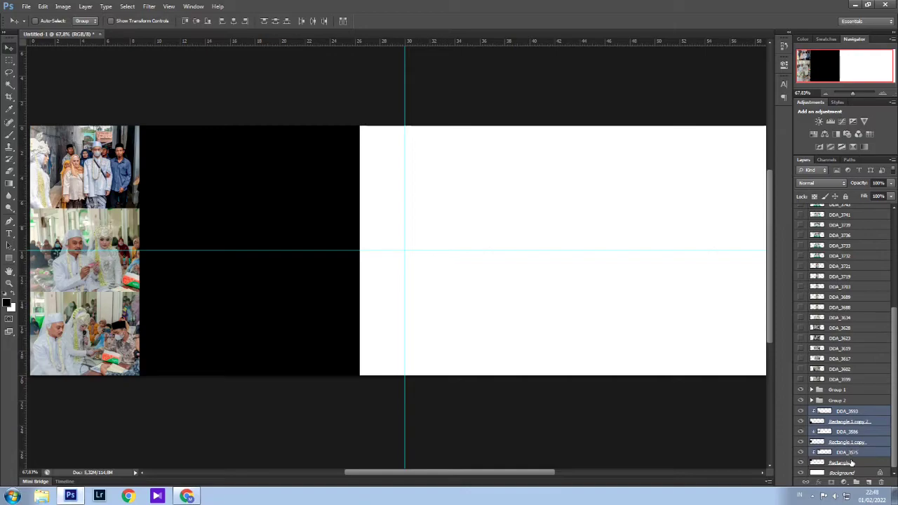
key(ctrl+g)
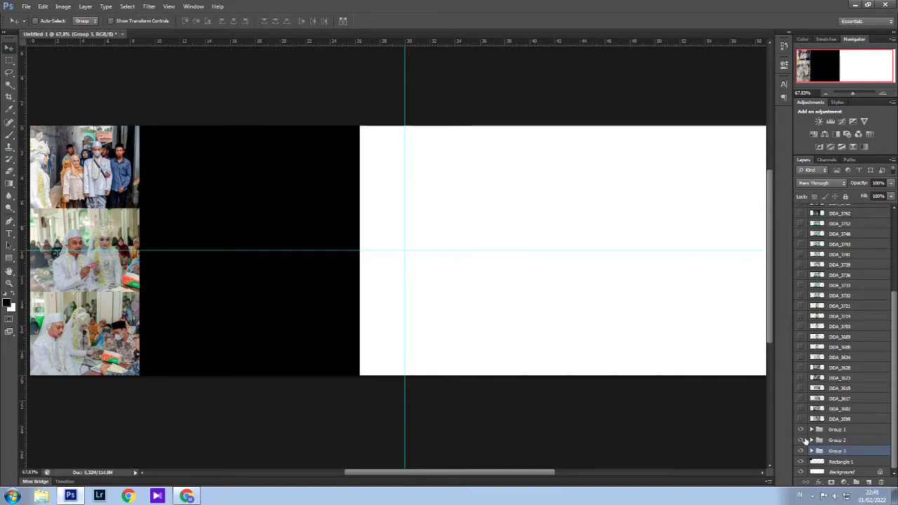
click(812, 440)
scroll(847, 448, down, 1)
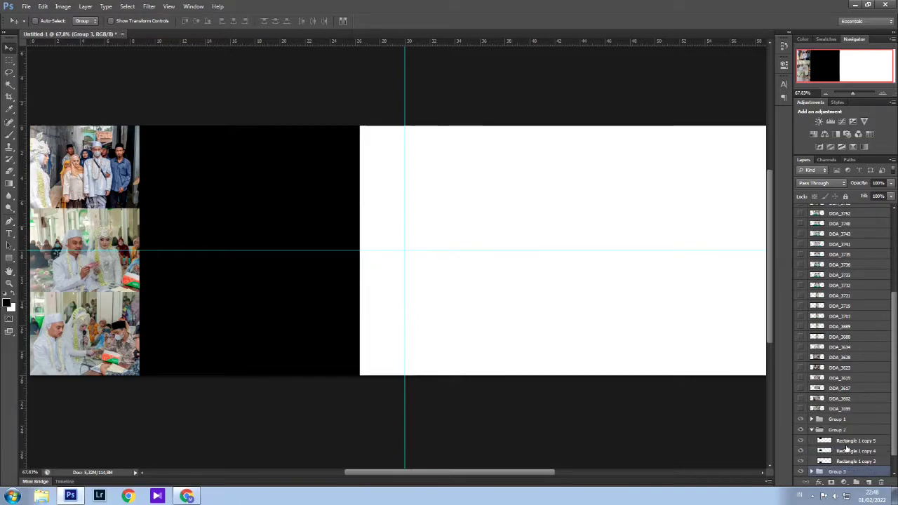
click(851, 461)
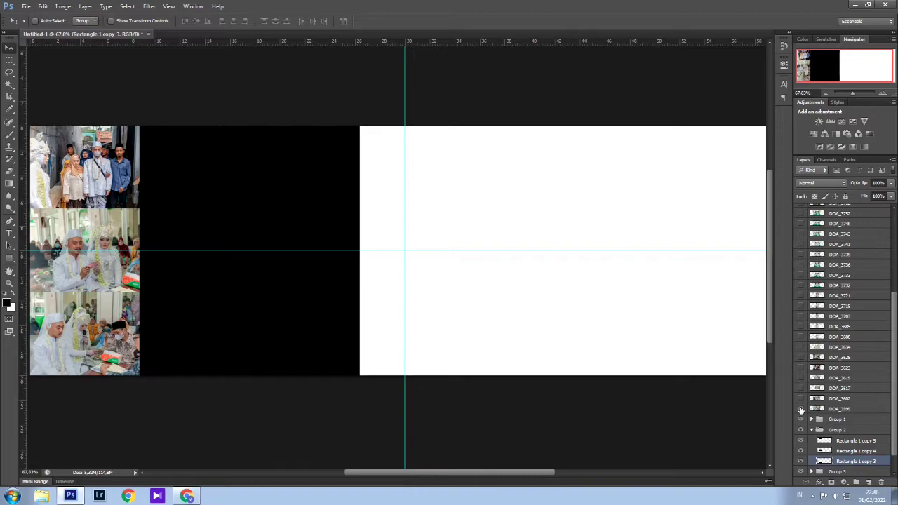
Place DDA_3599 in Group 2 and scale it to fit column two's bottom frame.
click(801, 408)
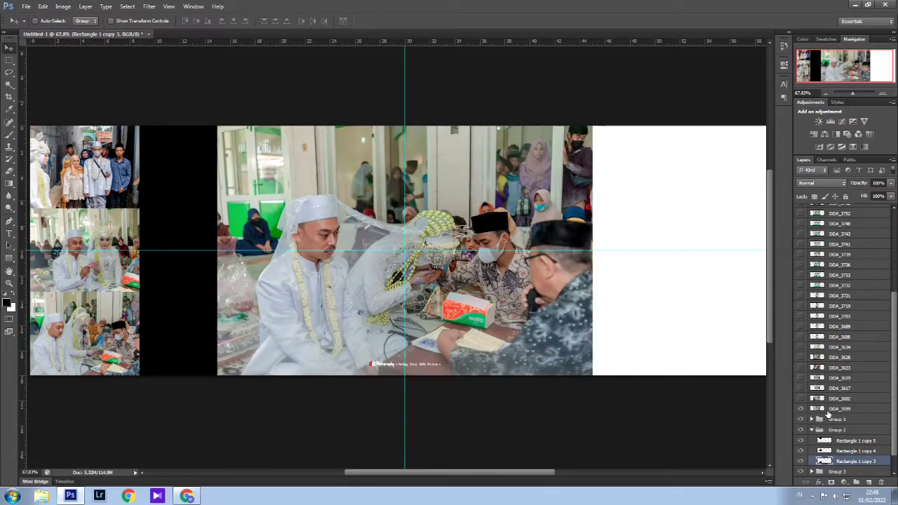
drag(834, 412, 833, 455)
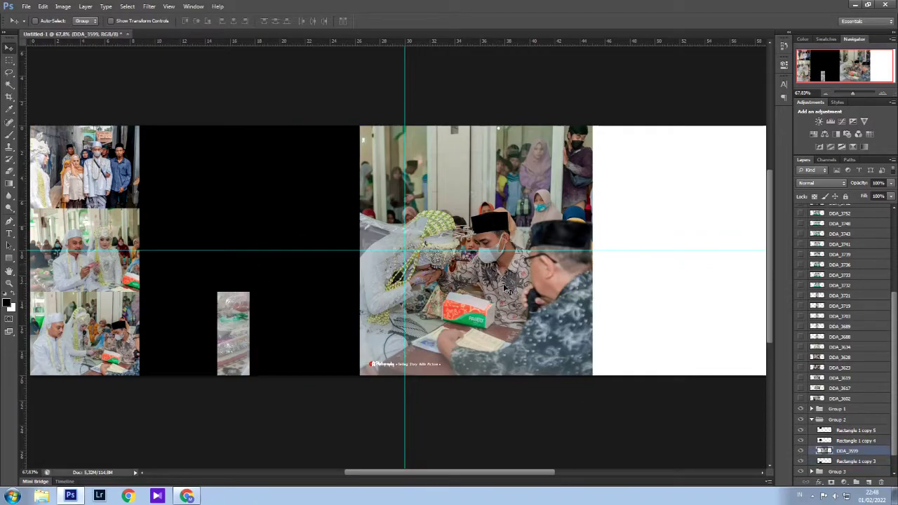
key(ctrl+t)
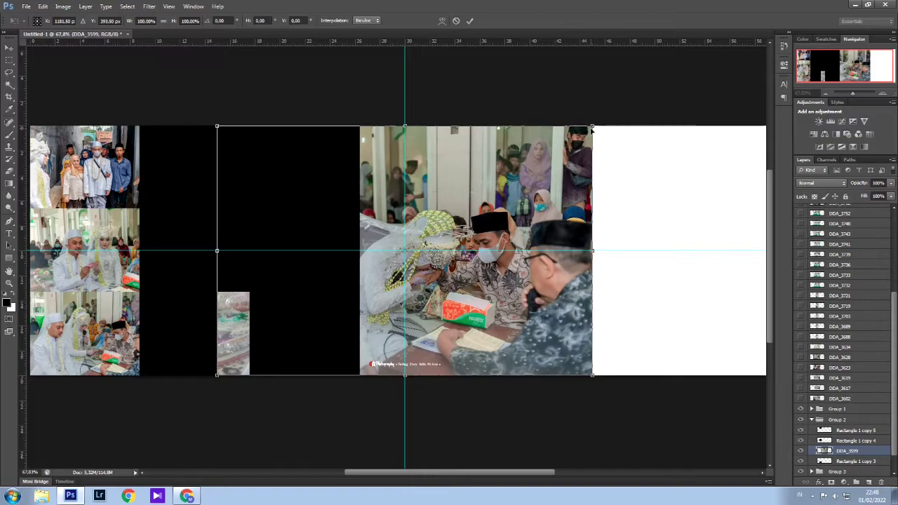
drag(593, 127, 350, 270)
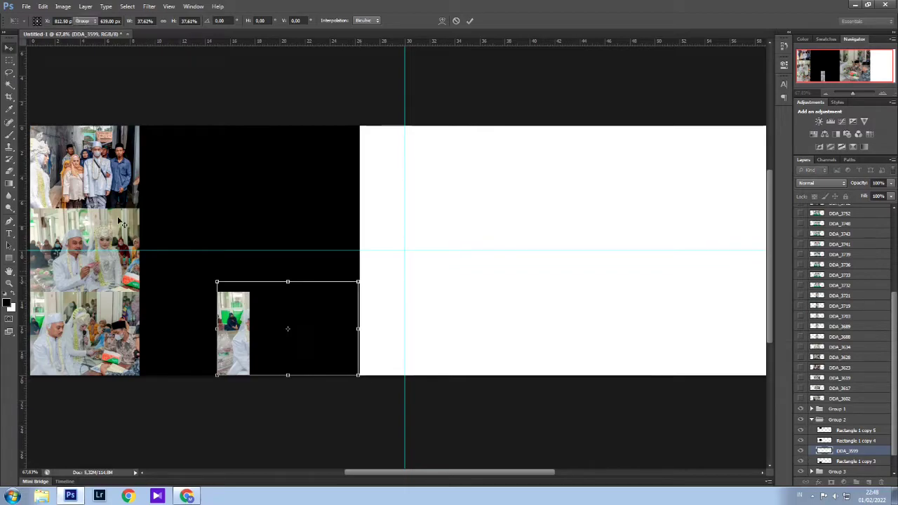
key(Return)
drag(285, 344, 209, 346)
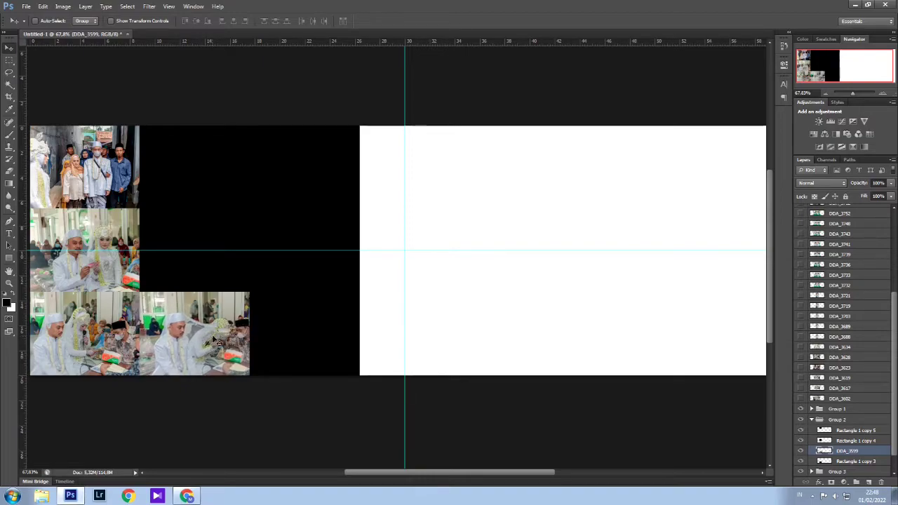
key(ctrl+t)
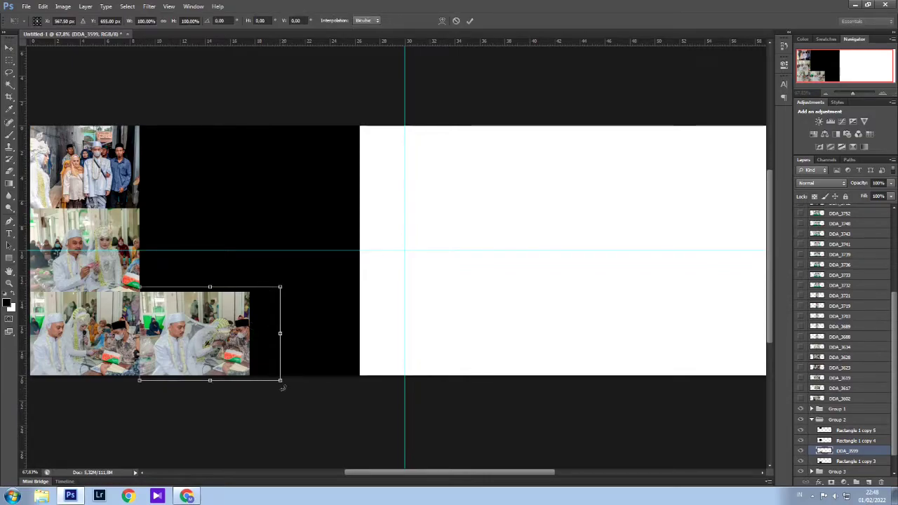
drag(280, 380, 275, 377)
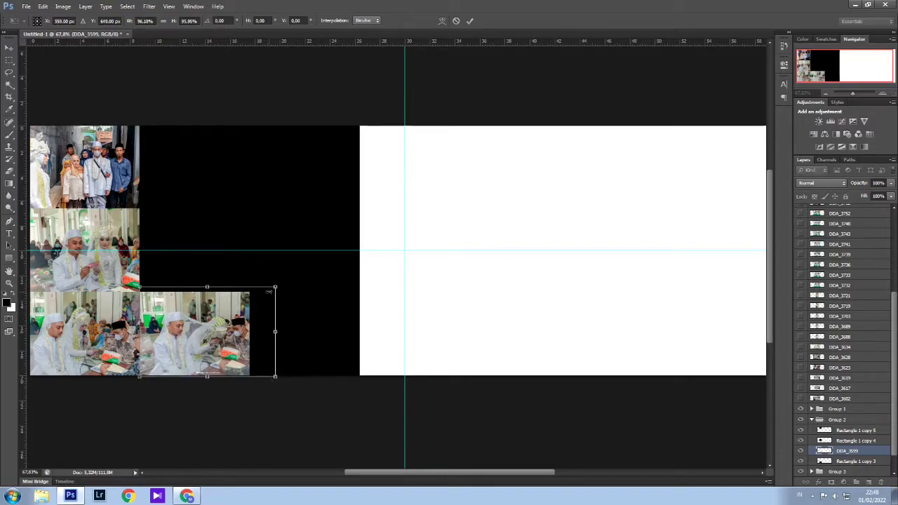
drag(275, 287, 269, 293)
key(Return)
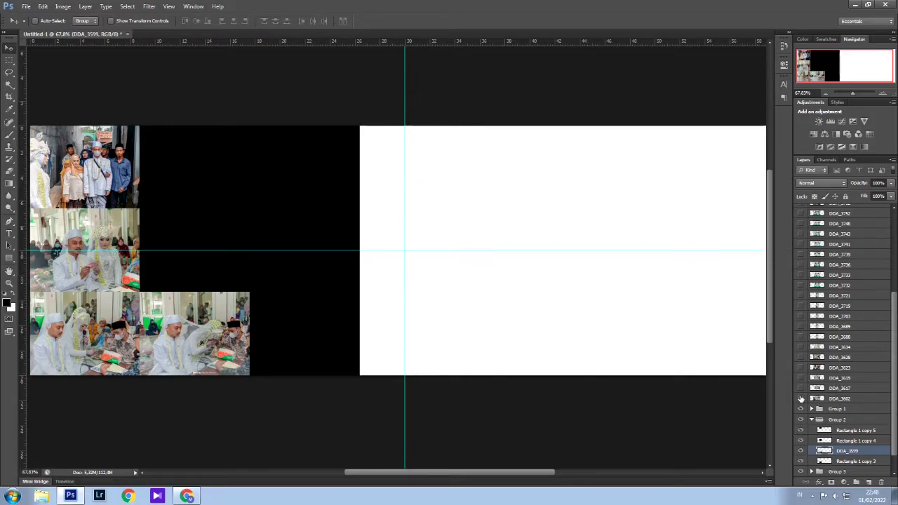
Place DDA_3602 in Group 2, shrunk and moved into column two's middle frame.
click(801, 399)
click(837, 398)
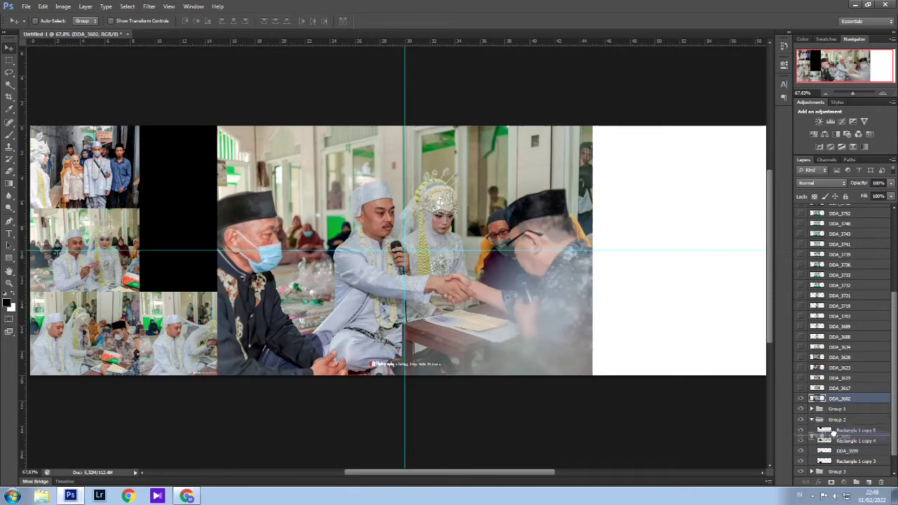
drag(834, 433, 835, 435)
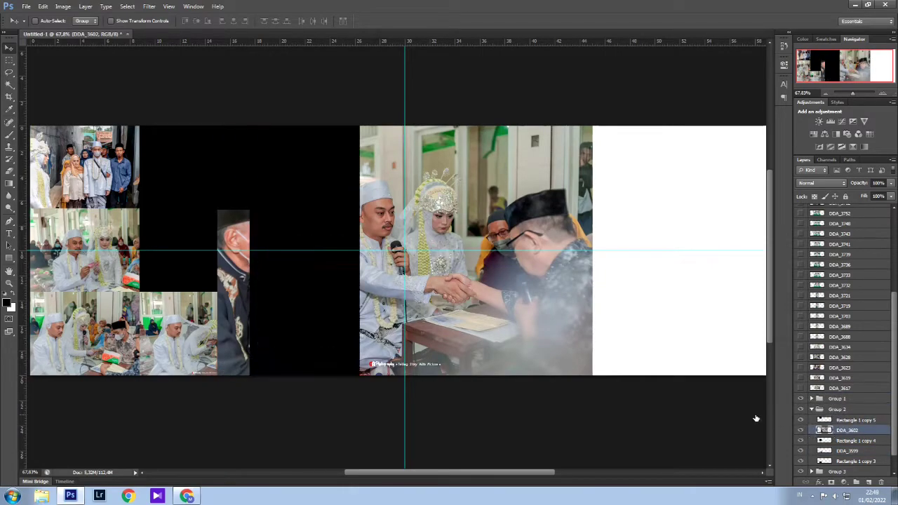
key(ctrl+t)
drag(637, 378, 347, 208)
drag(280, 166, 198, 243)
key(Return)
key(ctrl+t)
key(Return)
Show DDA_3617 and fit it into column two's top slot.
key(alt+])
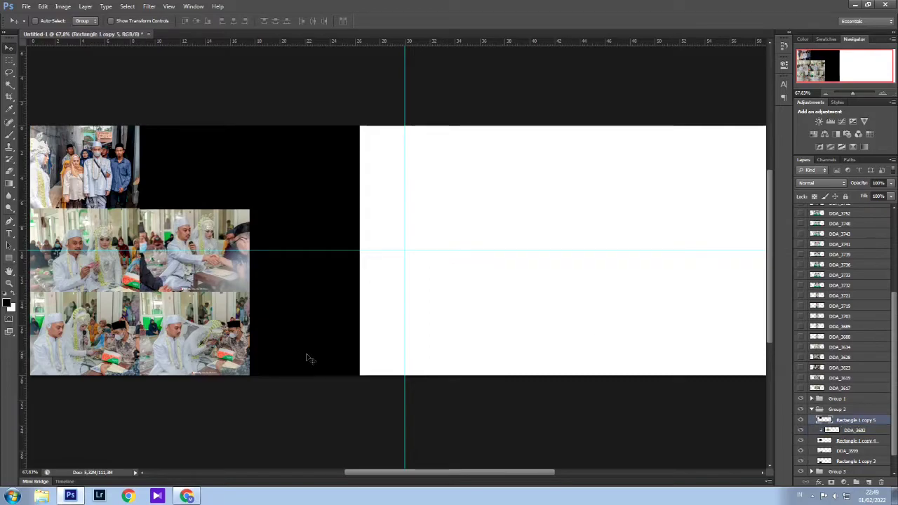
click(801, 388)
drag(361, 294, 189, 190)
scroll(189, 189, up, 5)
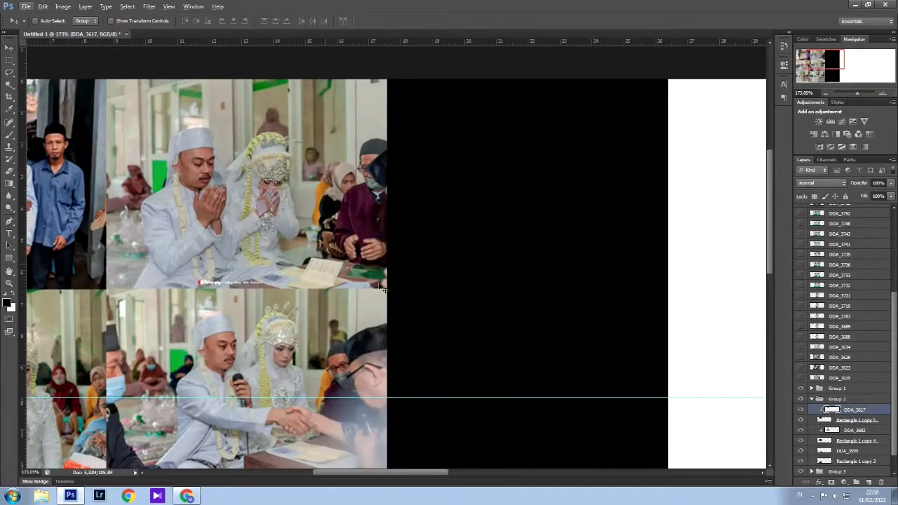
key(ctrl+t)
drag(421, 105, 422, 84)
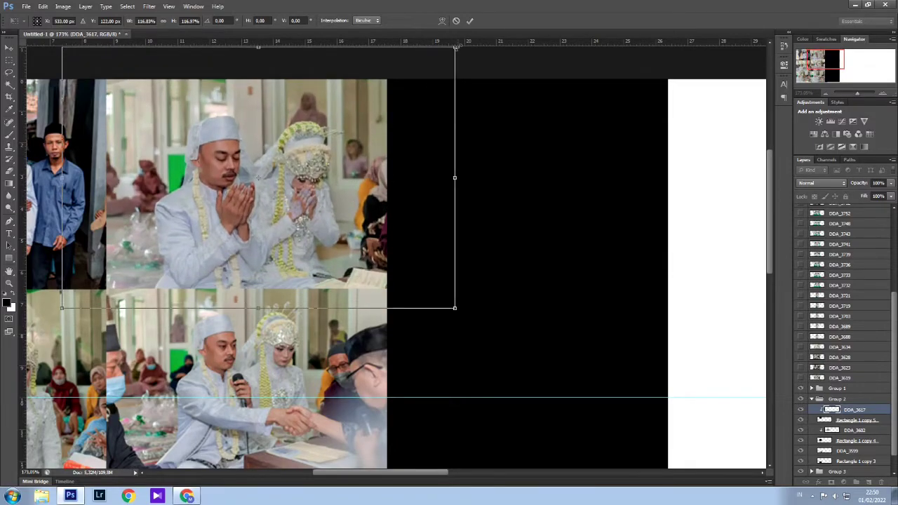
key(Return)
scroll(192, 184, down, 5)
Expand Group 1, show the wedding photo DDA_3619 and shrink it down.
click(839, 431)
click(812, 430)
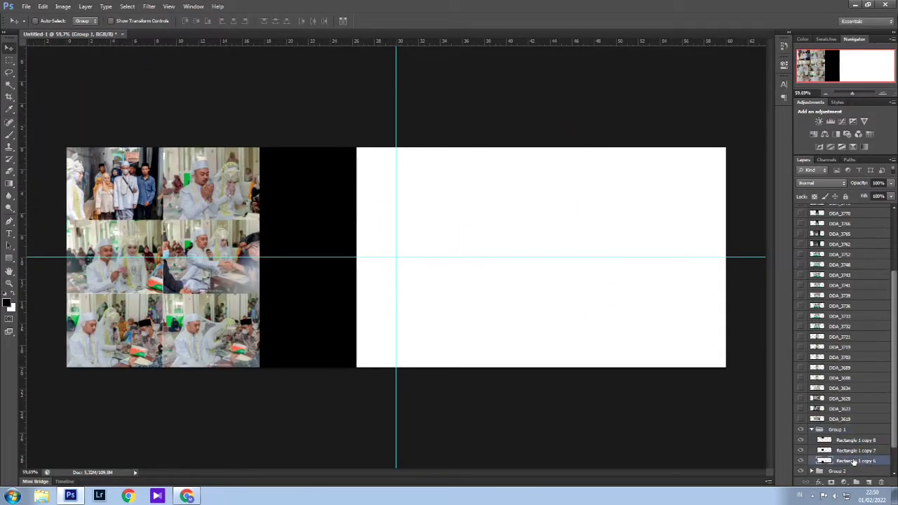
click(801, 409)
click(840, 409)
key(ctrl+t)
drag(540, 165, 475, 208)
key(Return)
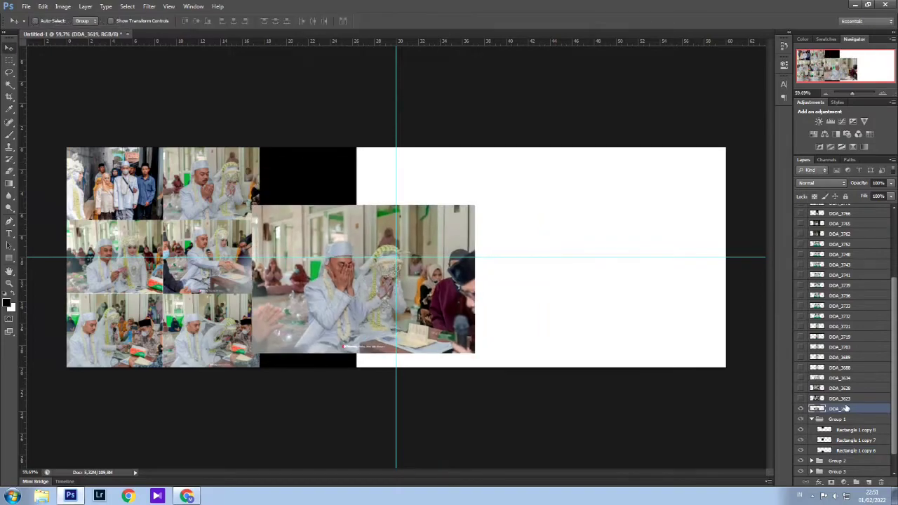
Clip DDA_3619 to its Group 1 frame and fit it at about 60% into the bottom-right cell.
drag(840, 409, 850, 445)
right_click(853, 440)
click(827, 229)
key(ctrl+t)
mouse_move(436, 247)
mouse_down()
mouse_move(431, 267)
mouse_move(441, 257)
mouse_up()
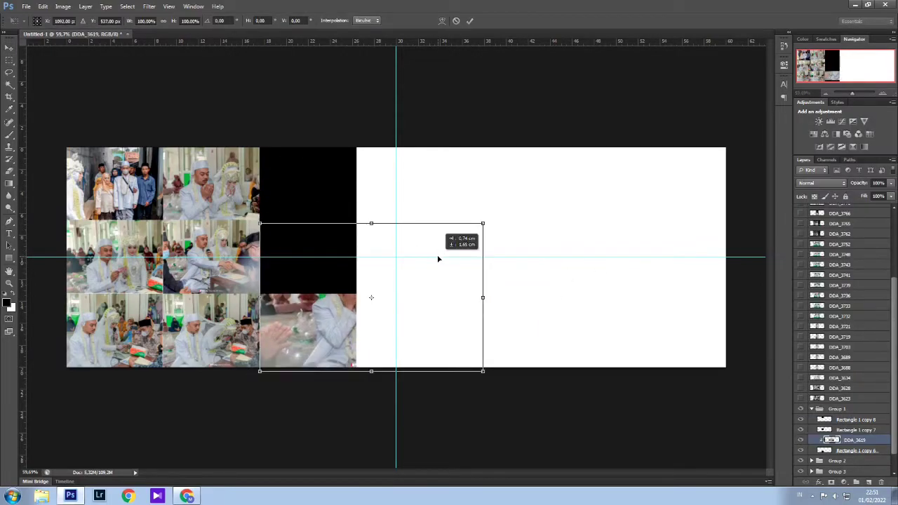
drag(480, 222, 385, 289)
drag(342, 343, 344, 336)
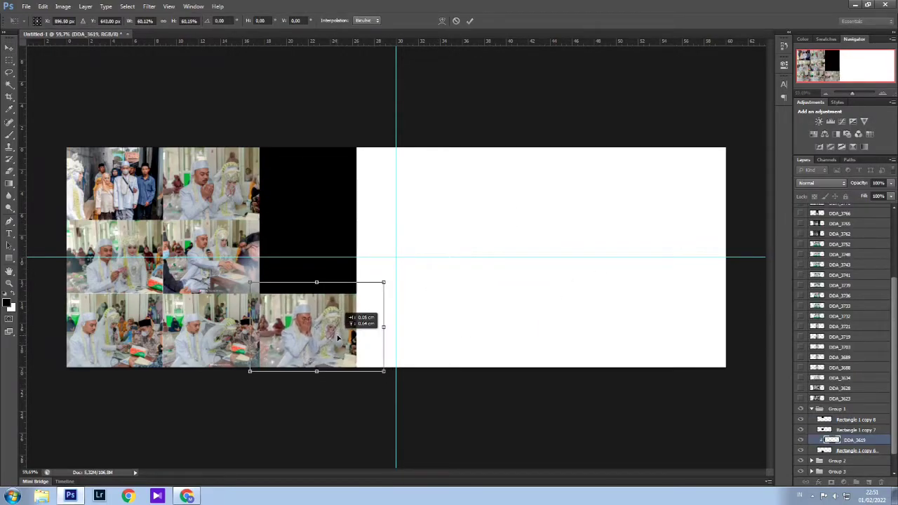
key(Return)
Clip DDA_3623 to its frame and place it at about 60% in the middle-right cell.
drag(840, 398, 849, 425)
right_click(849, 420)
click(831, 209)
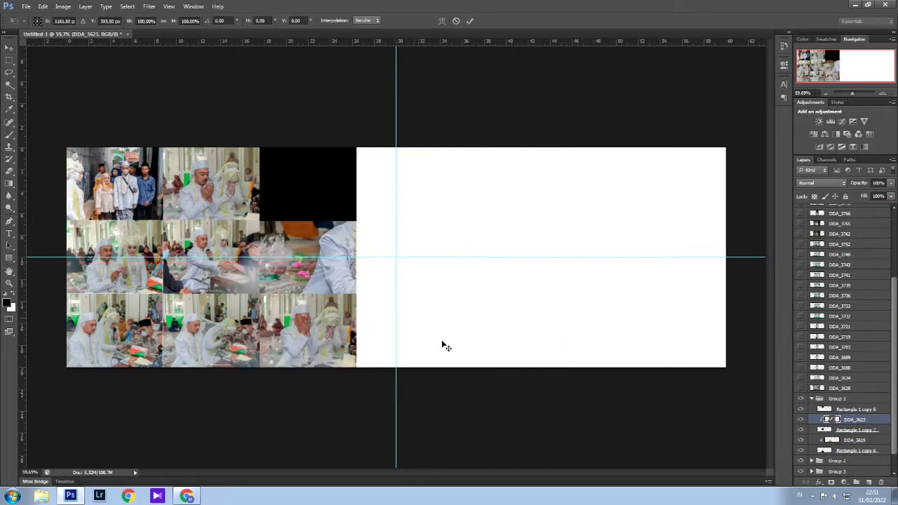
key(ctrl+t)
drag(561, 367, 455, 296)
drag(230, 147, 260, 164)
drag(356, 231, 374, 221)
key(Return)
Clip DDA_3628 to the Rectangle 1 copy 8 frame, scale it to about 40%, and collapse Group 1.
click(857, 409)
drag(841, 388, 849, 403)
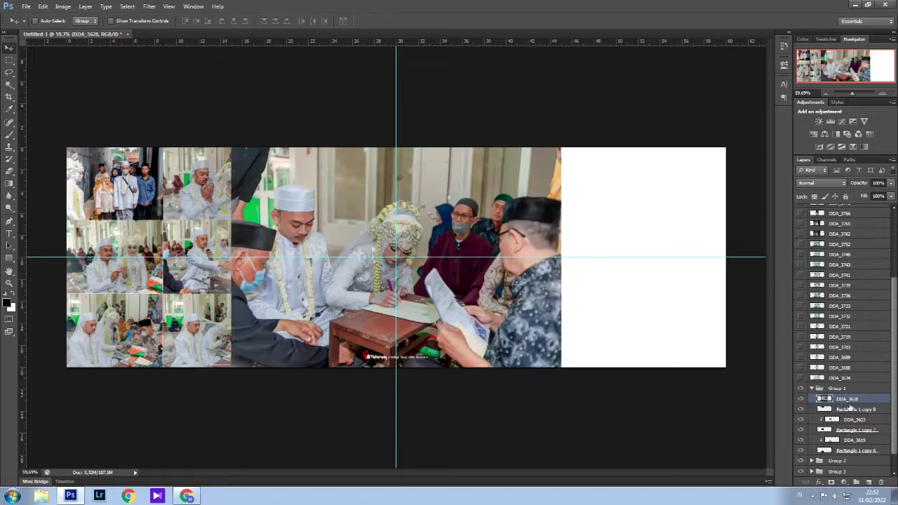
right_click(849, 398)
click(831, 209)
key(ctrl+t)
drag(561, 367, 375, 202)
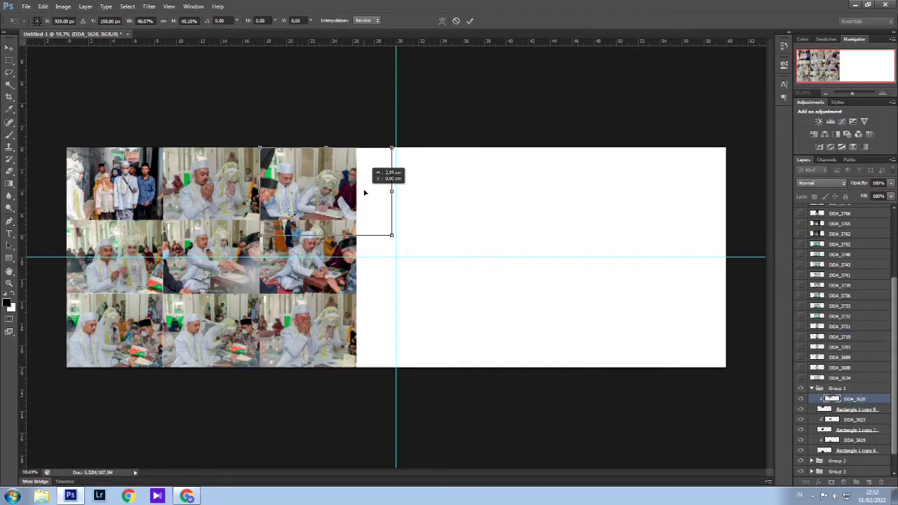
key(Return)
key(ctrl+0)
click(812, 388)
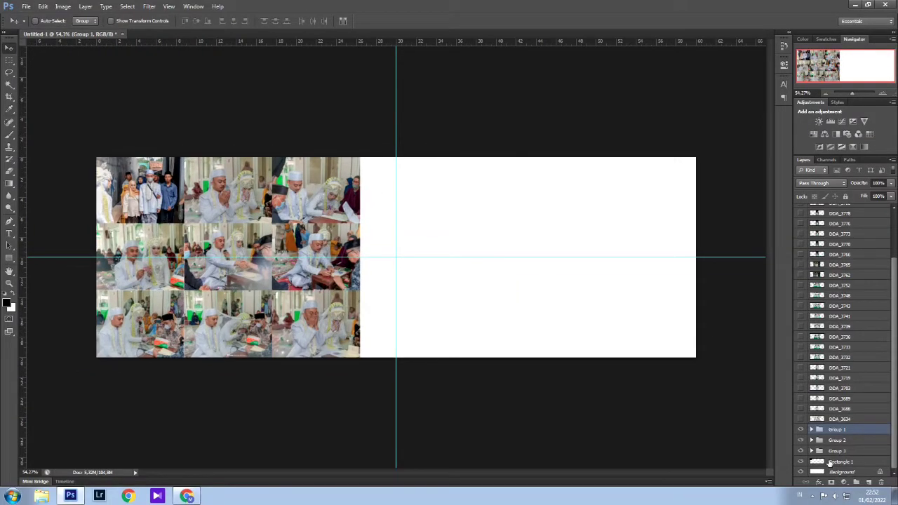
Select Groups 1–3 and group them together into Group 4.
click(834, 461)
click(836, 450)
click(812, 451)
click(834, 464)
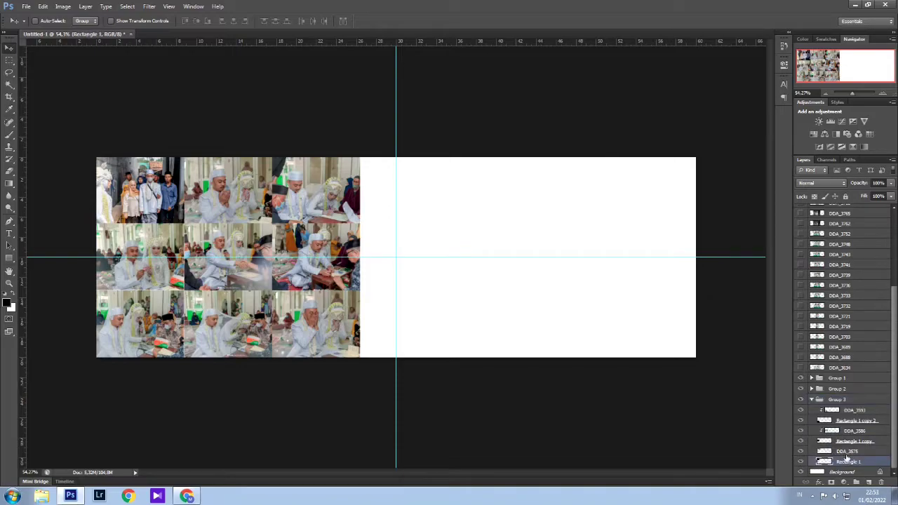
click(844, 463)
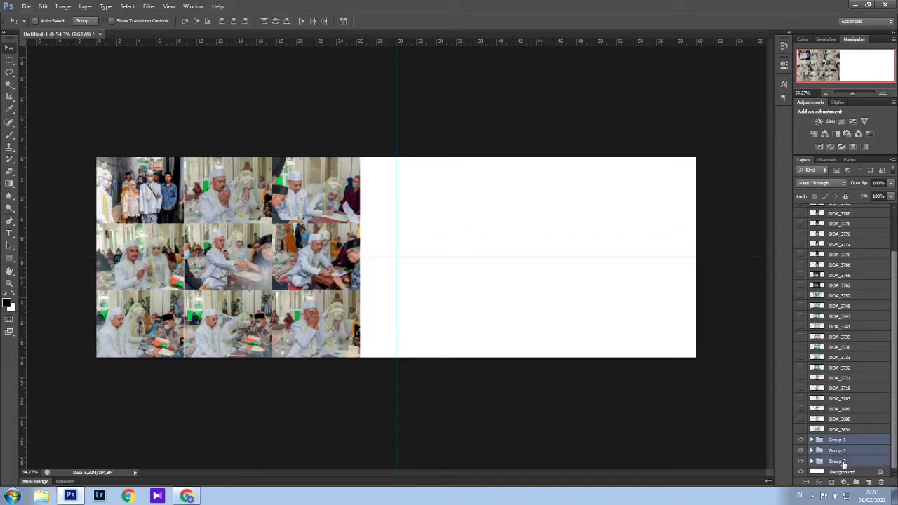
right_click(846, 430)
key(Escape)
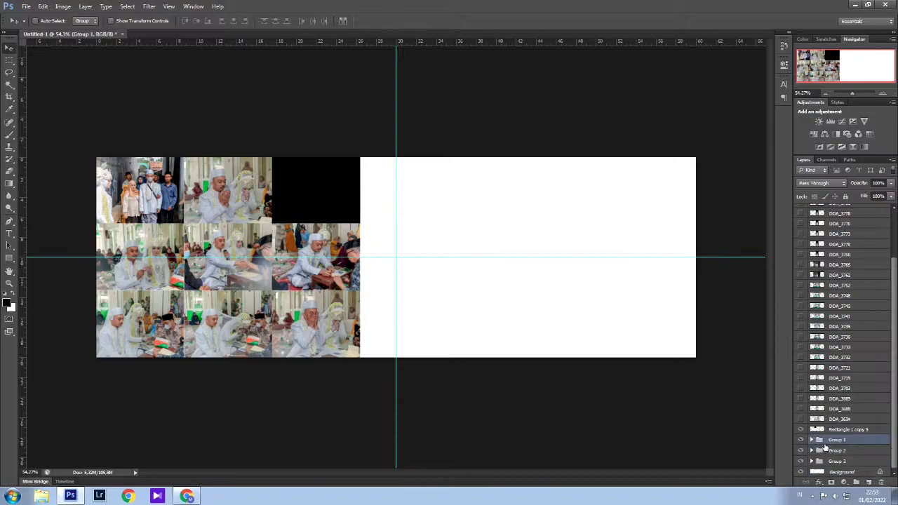
Move black rectangle Rectangle 1 copy 9 onto the right page and make bride photo DDA_3688 visible.
click(845, 451)
drag(302, 191, 463, 197)
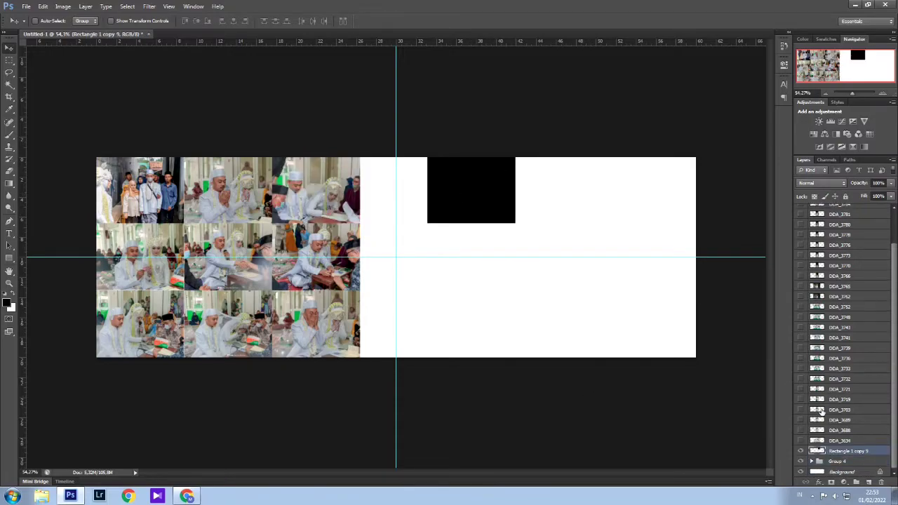
click(800, 441)
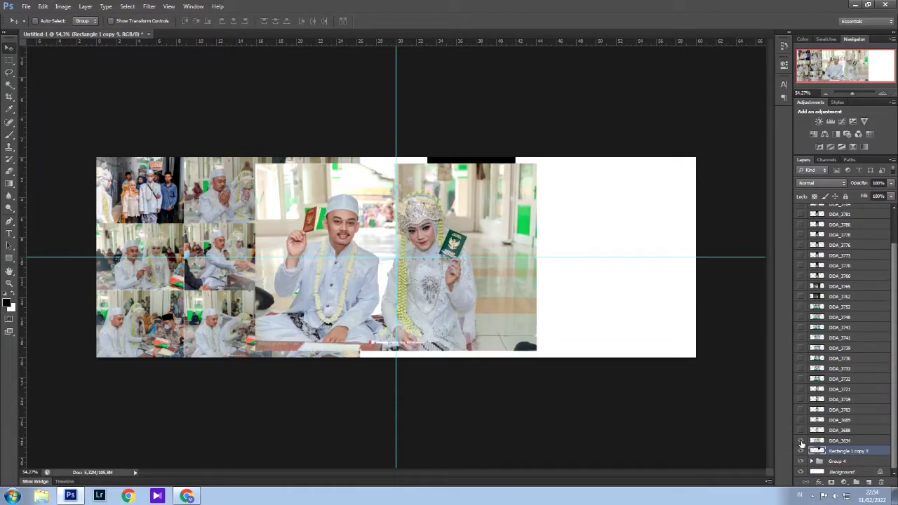
click(801, 441)
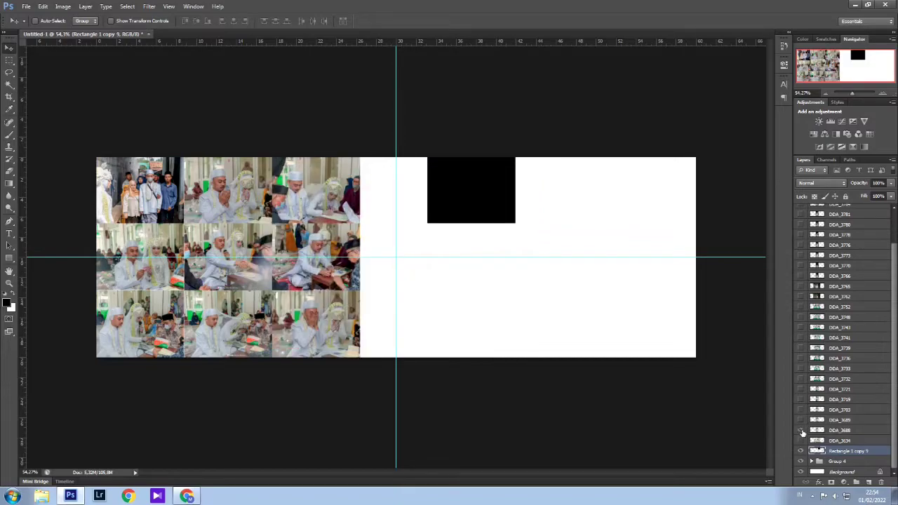
click(802, 430)
click(802, 431)
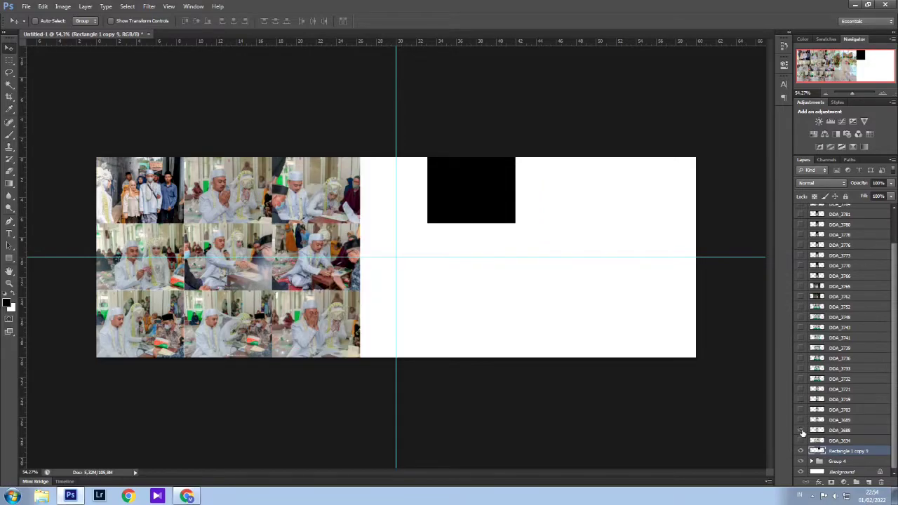
click(801, 431)
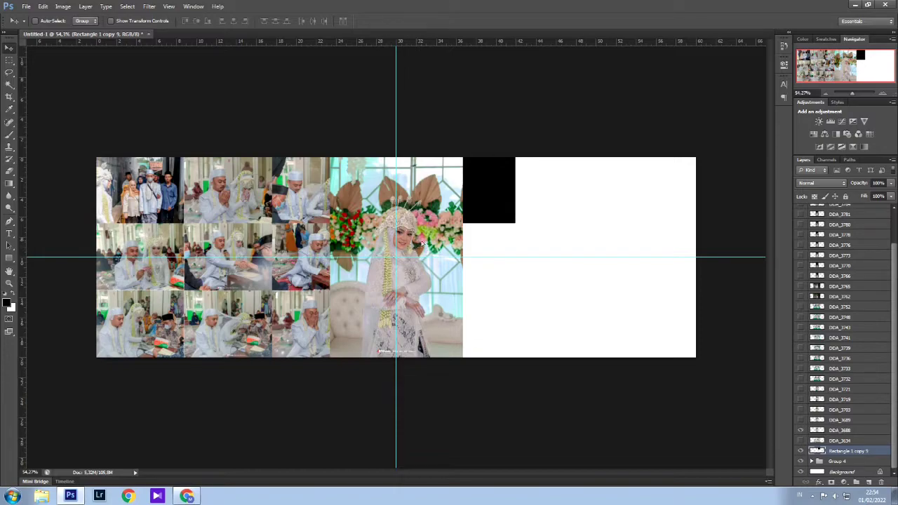
Put DDA_3688 below Rectangle 1 copy 9, align it at 46% opacity, then restore 100% opacity.
drag(832, 441, 849, 453)
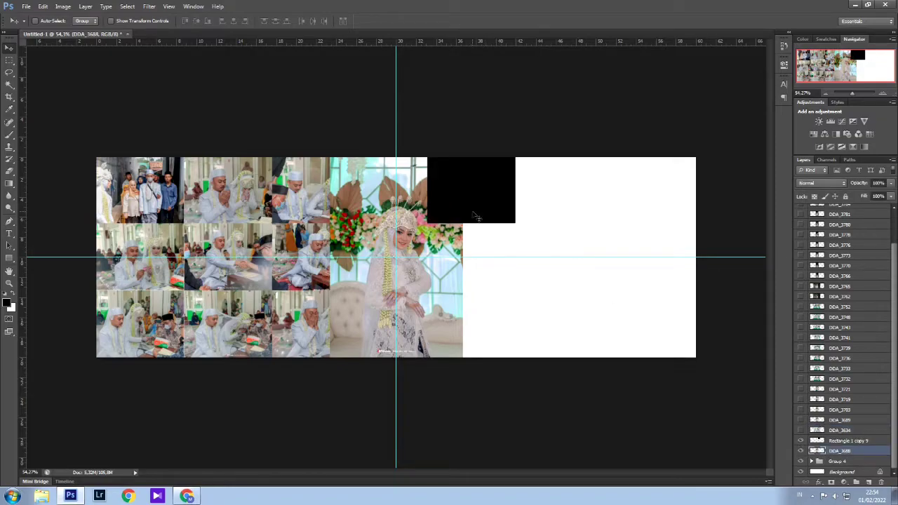
mouse_move(475, 216)
mouse_down()
mouse_move(538, 217)
mouse_move(470, 215)
mouse_up()
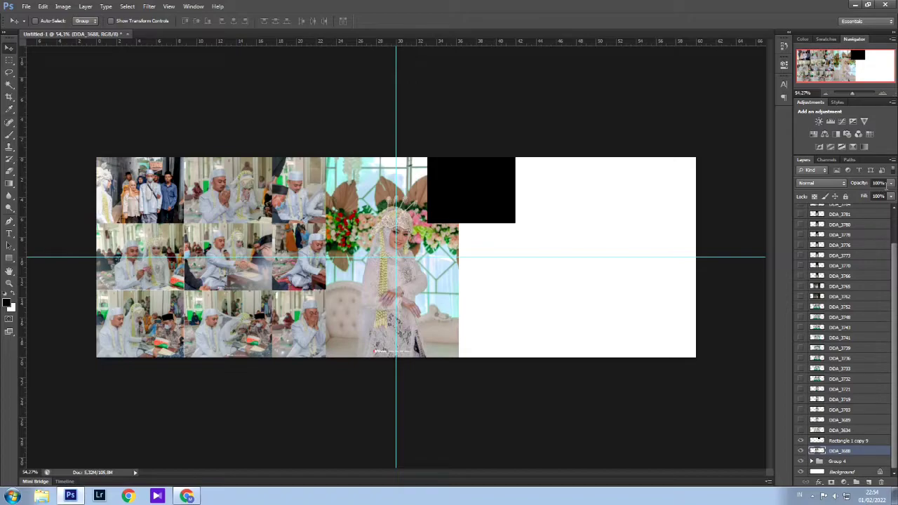
click(890, 183)
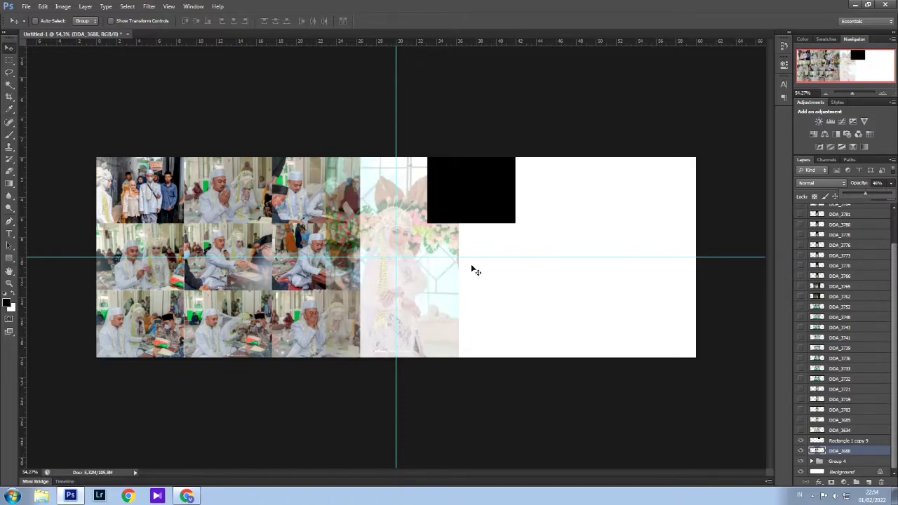
click(427, 280)
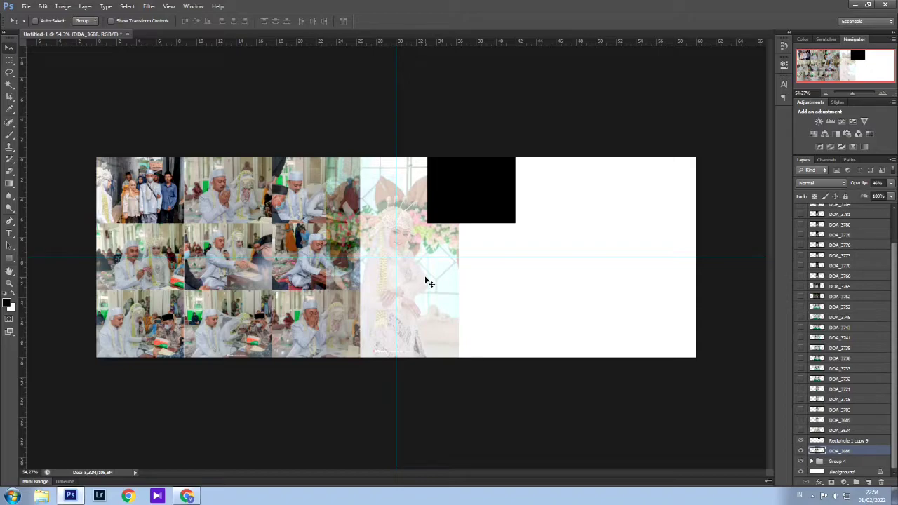
key(shift+Right)
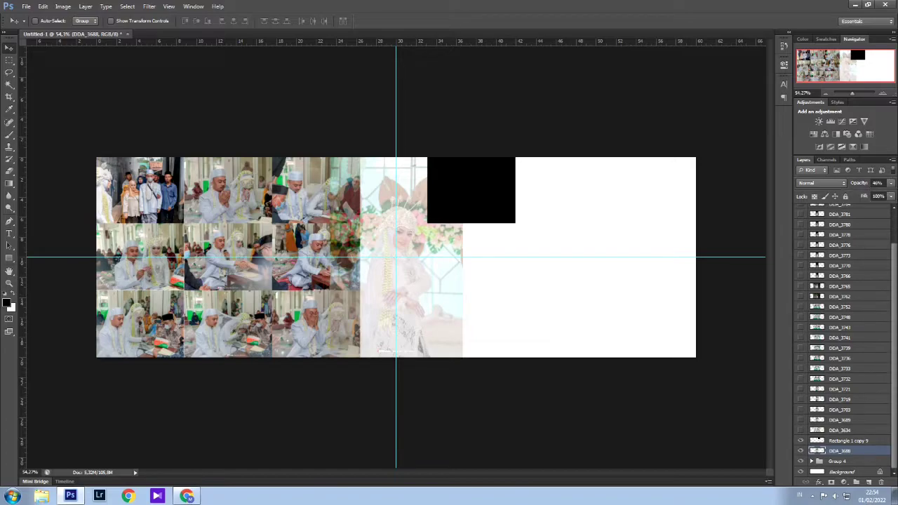
click(891, 184)
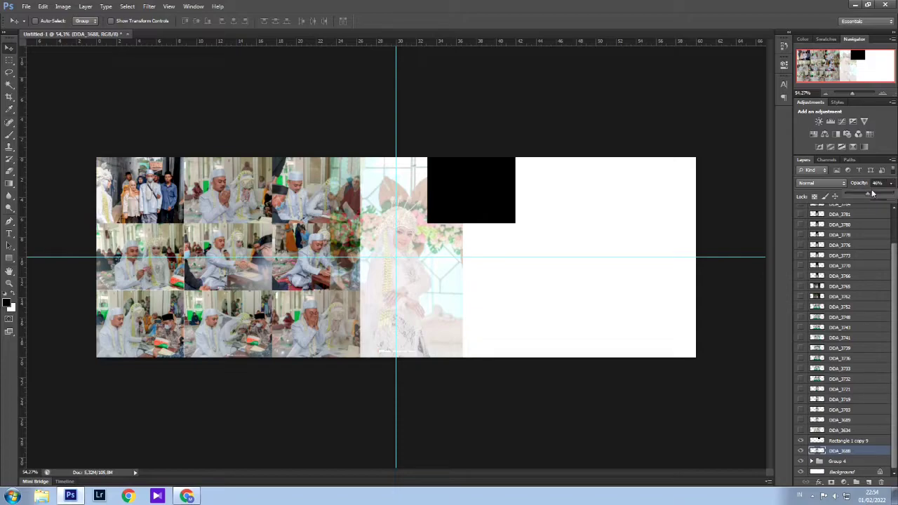
drag(866, 195, 897, 197)
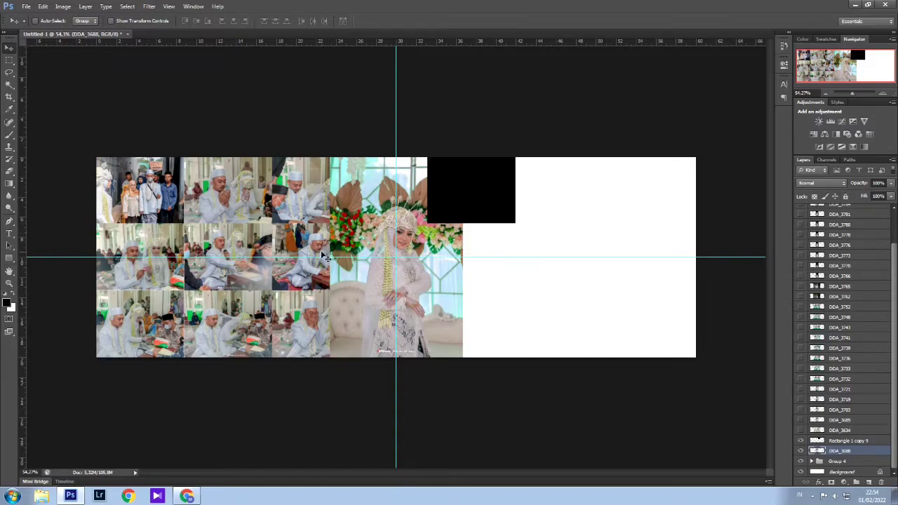
Add a layer mask to DDA_3688 and pick the black-to-white gradient preset.
click(830, 482)
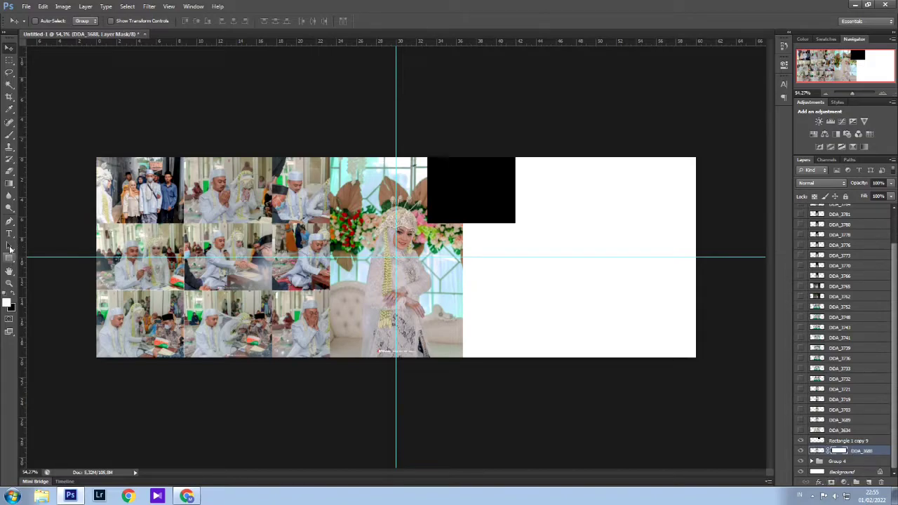
click(9, 186)
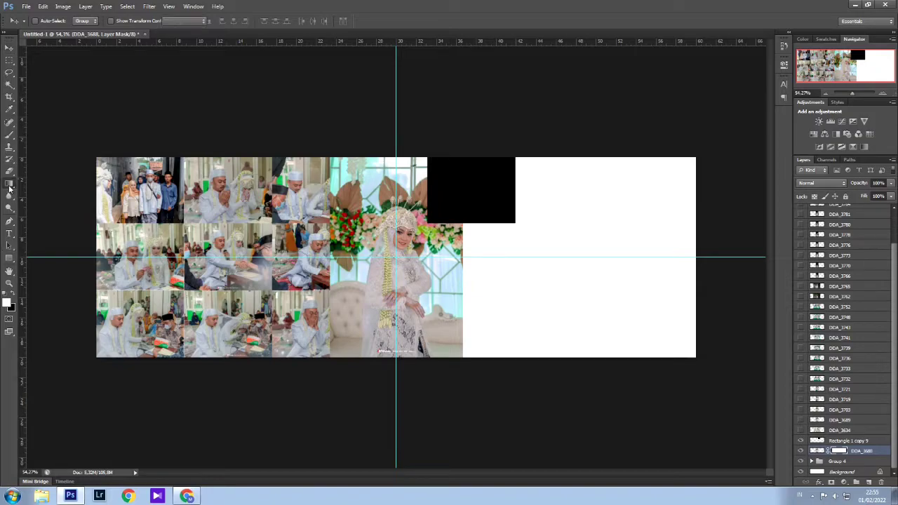
click(9, 186)
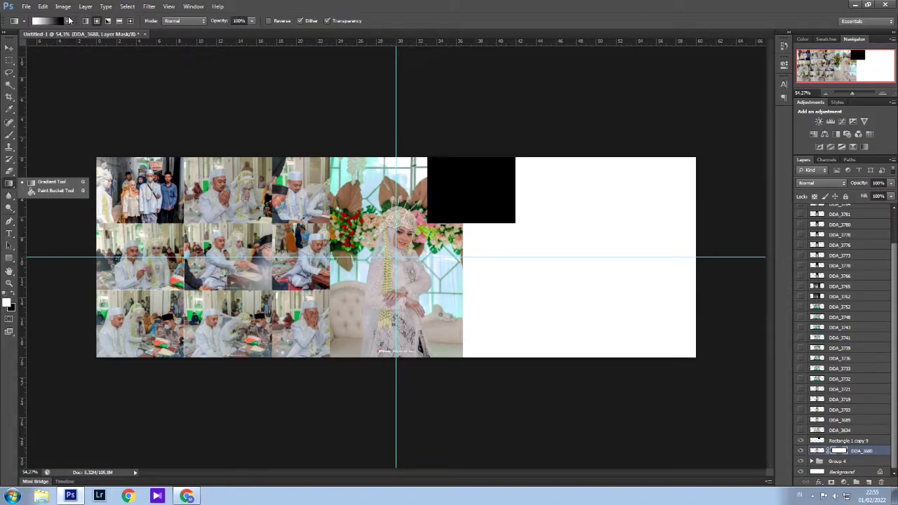
click(68, 21)
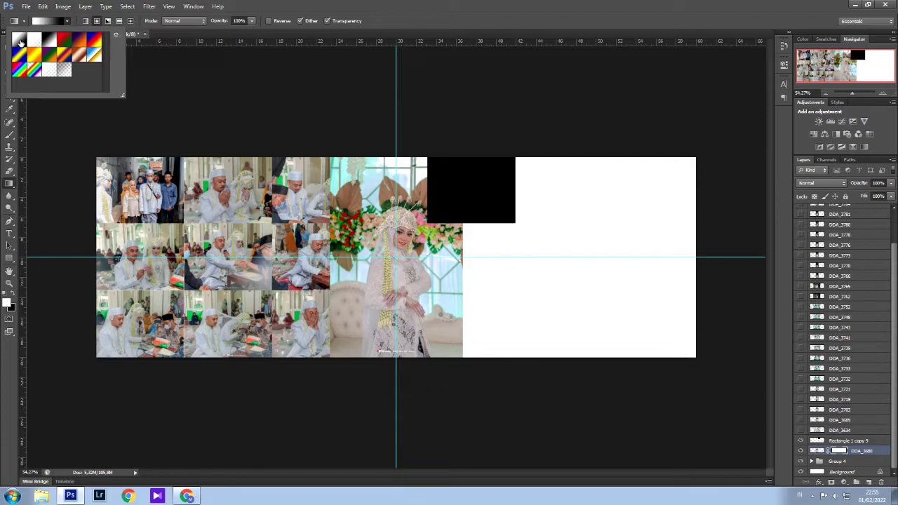
click(35, 41)
click(20, 40)
click(400, 18)
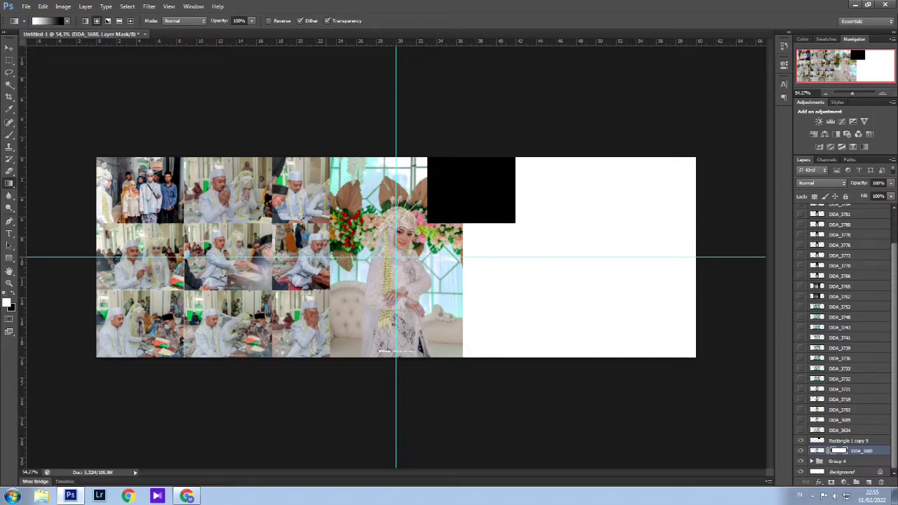
Compare gradient blends on the mask, then fade the bride photo's left edge into the grid.
drag(372, 258, 371, 257)
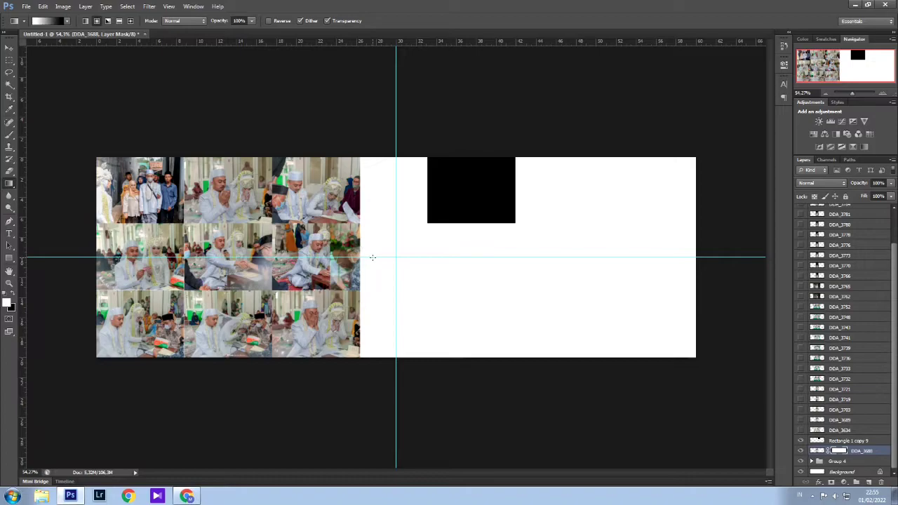
key(ctrl+z)
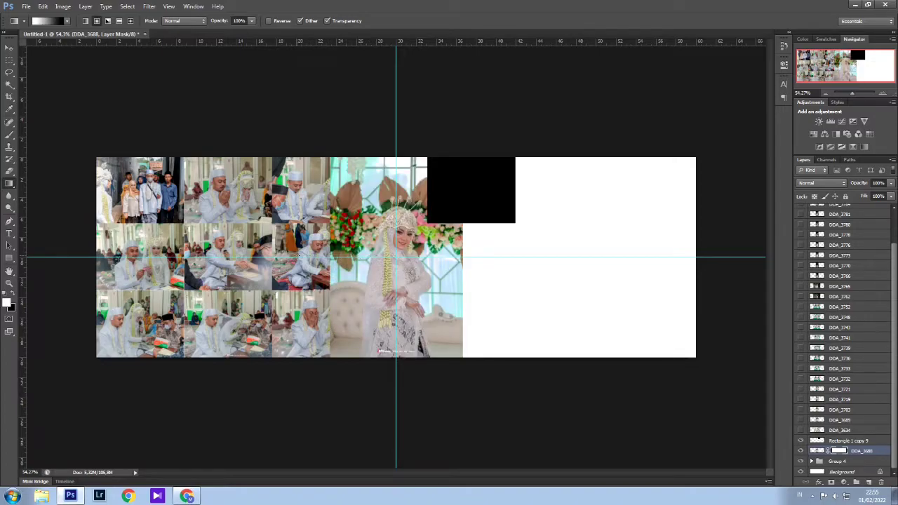
key(ctrl+z)
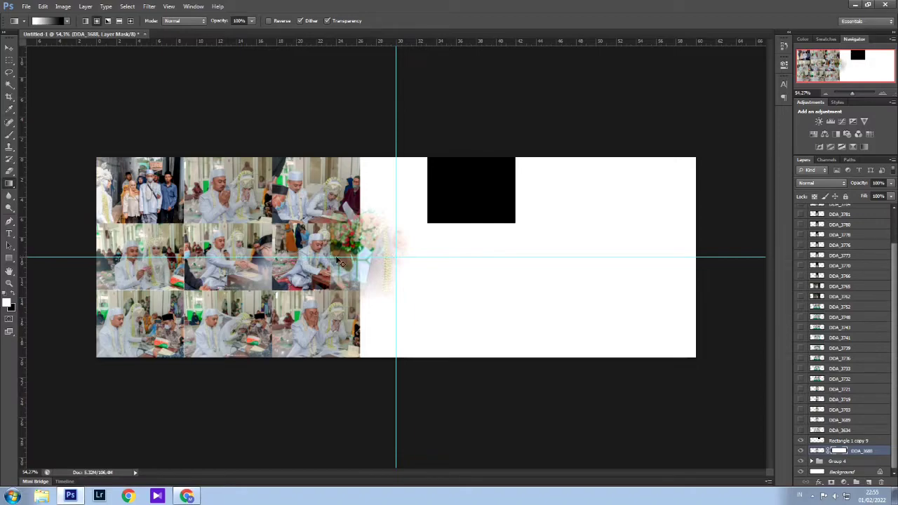
key(ctrl+z)
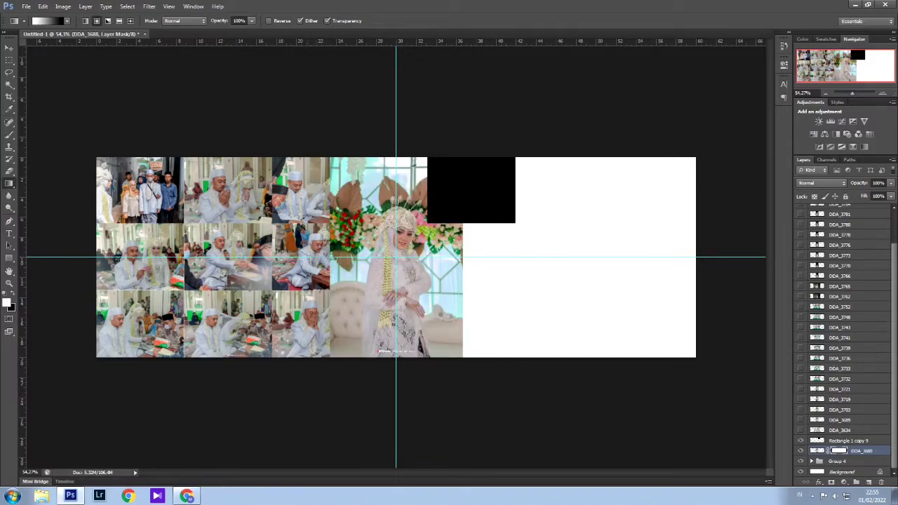
key(ctrl+i)
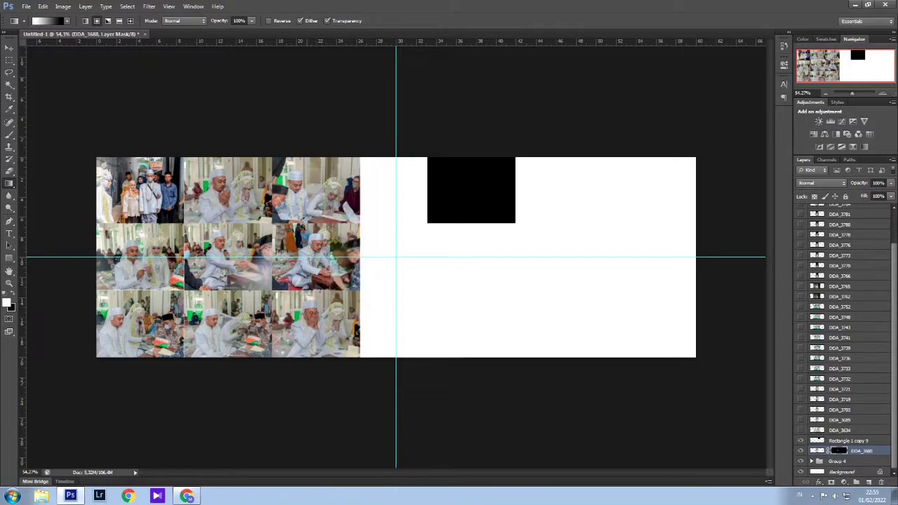
key(ctrl+z)
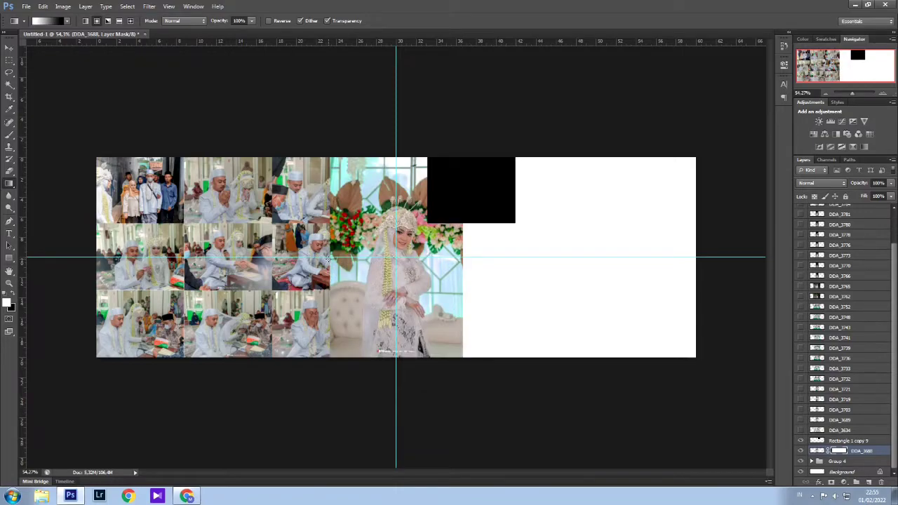
key(ctrl+i)
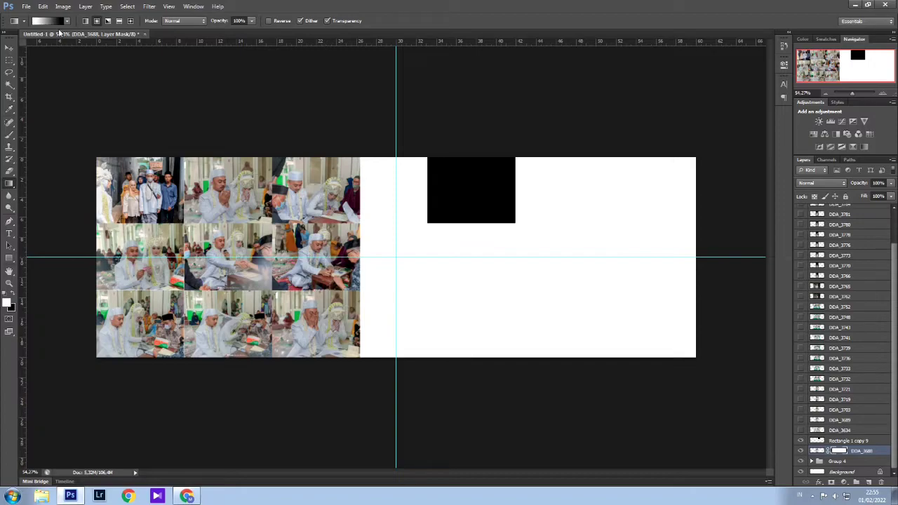
key(ctrl+z)
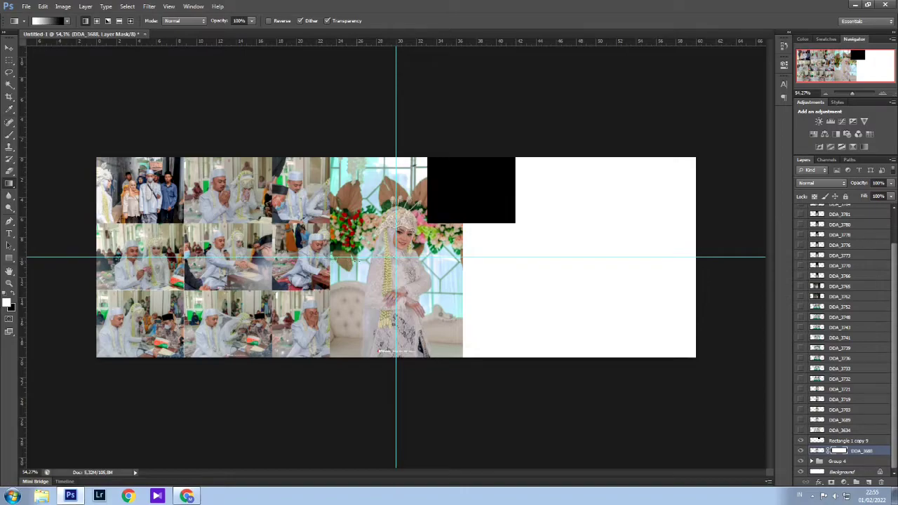
key(ctrl+z)
key(ctrl+z)
key(ctrl+z)
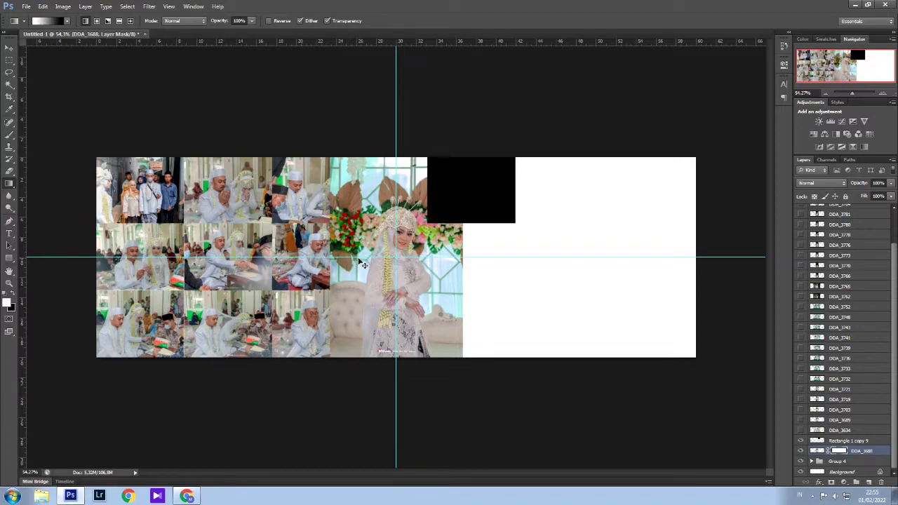
key(ctrl+z)
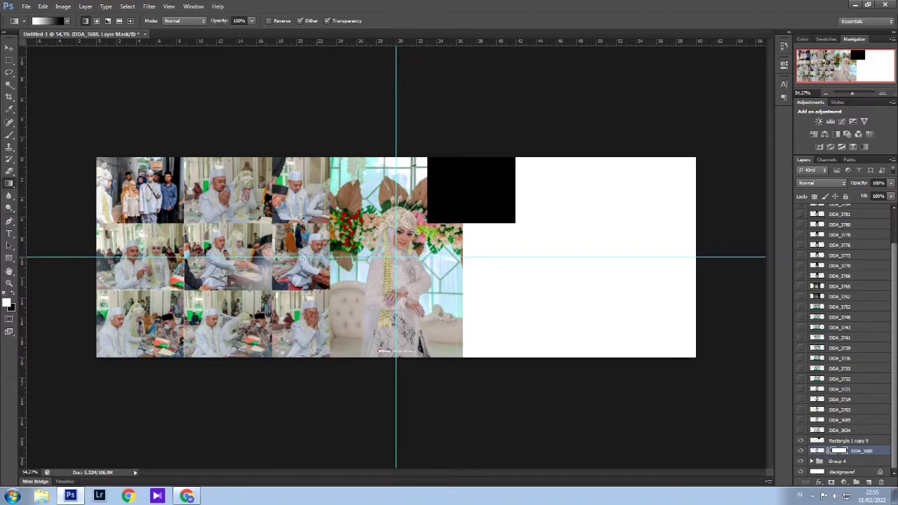
key(ctrl+z)
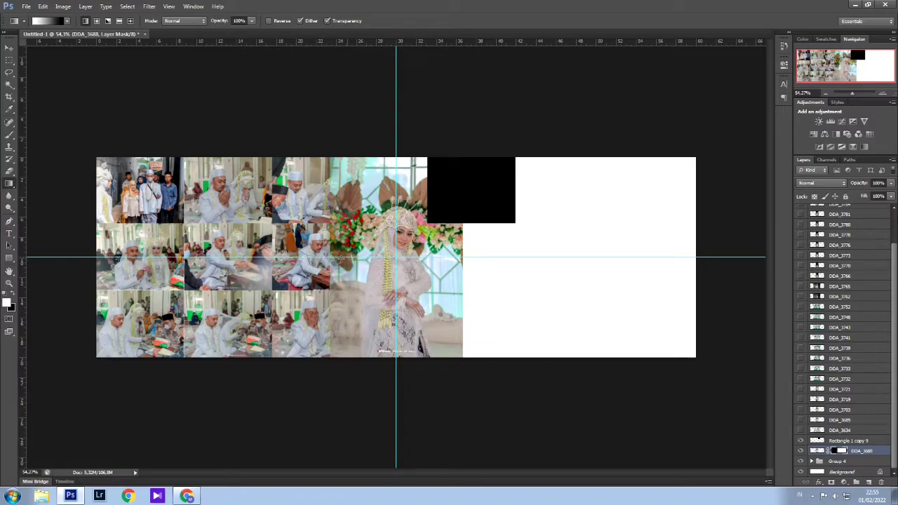
key(ctrl+z)
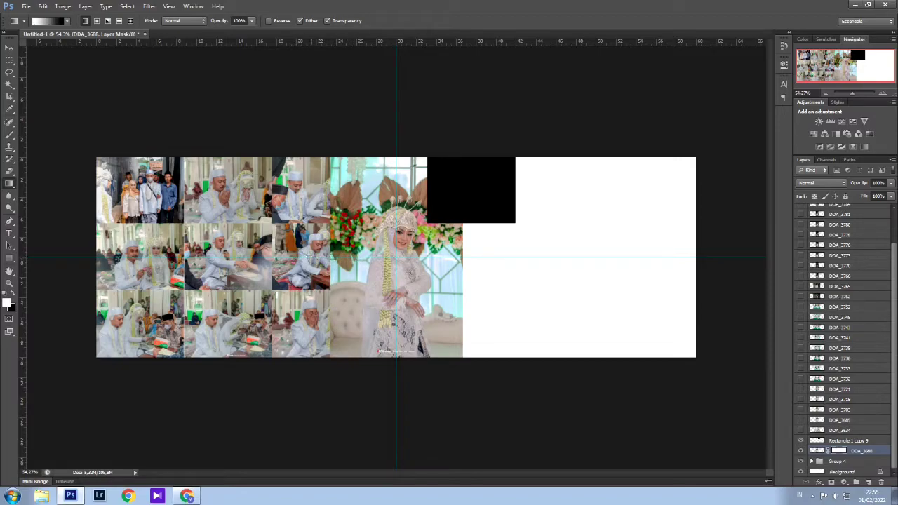
key(ctrl+z)
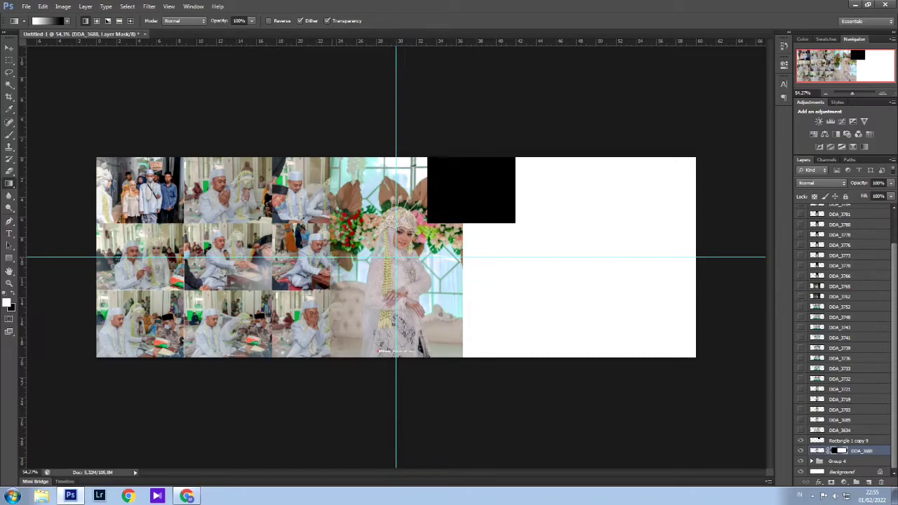
key(ctrl+z)
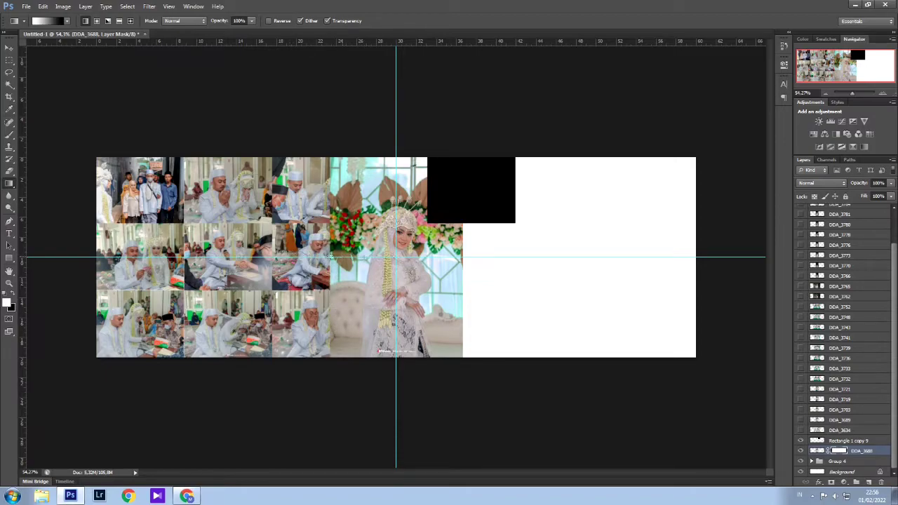
drag(362, 257, 331, 257)
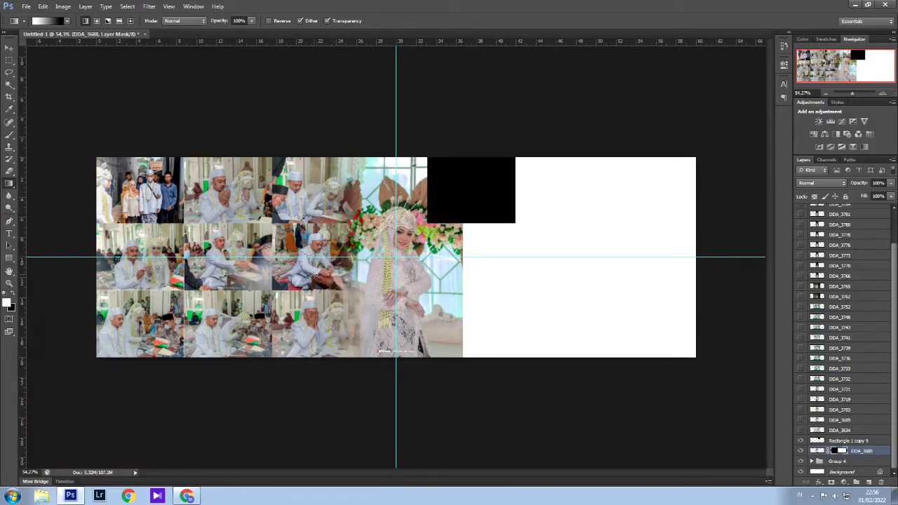
Select the Eraser with a larger brush, targeting the bride photo's image rather than its mask.
click(8, 171)
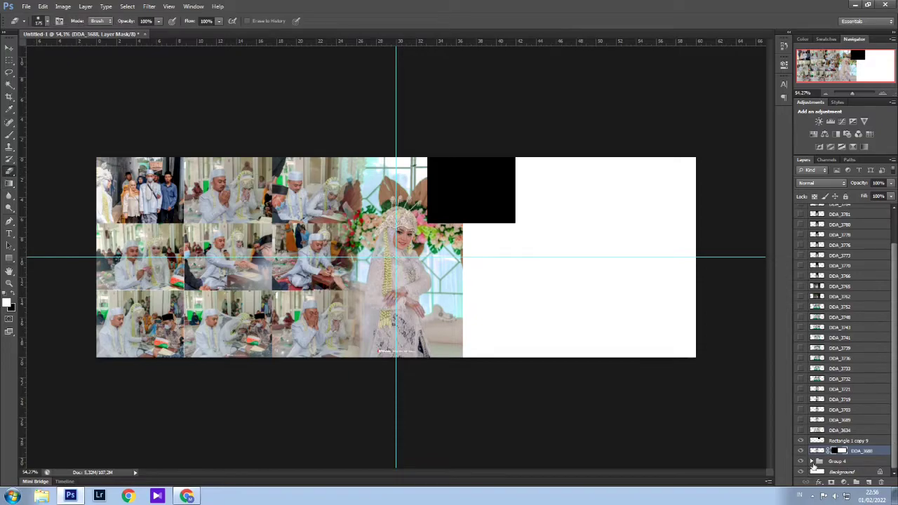
click(818, 451)
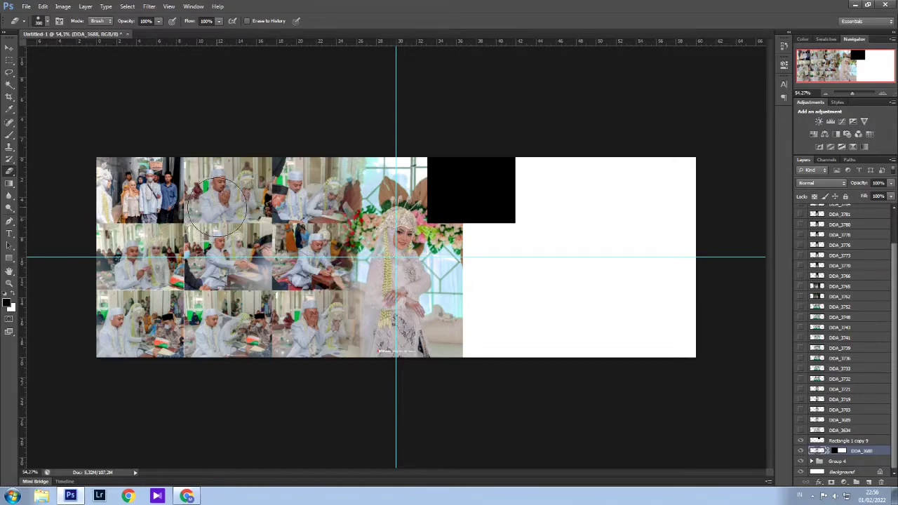
key(bracketright)
key(bracketright)
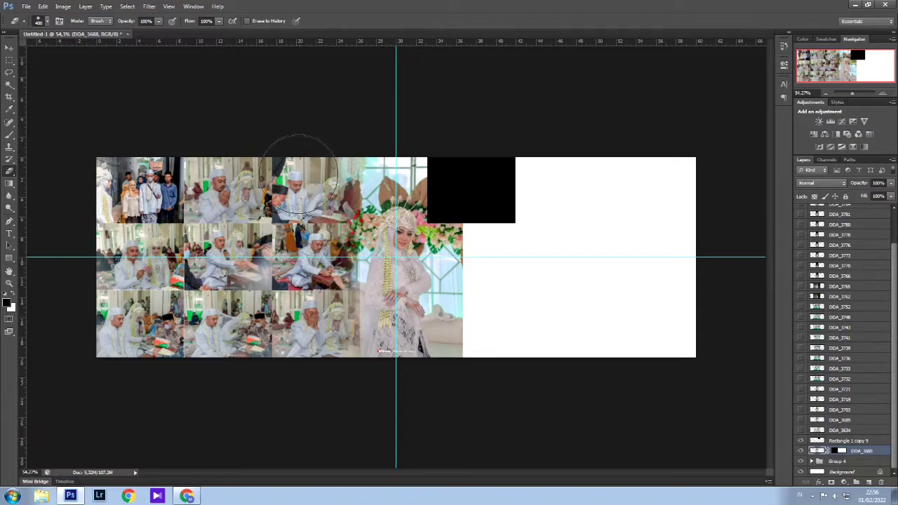
Check the bride photo's mask properties and group DDA_3688 into Group 5.
click(9, 47)
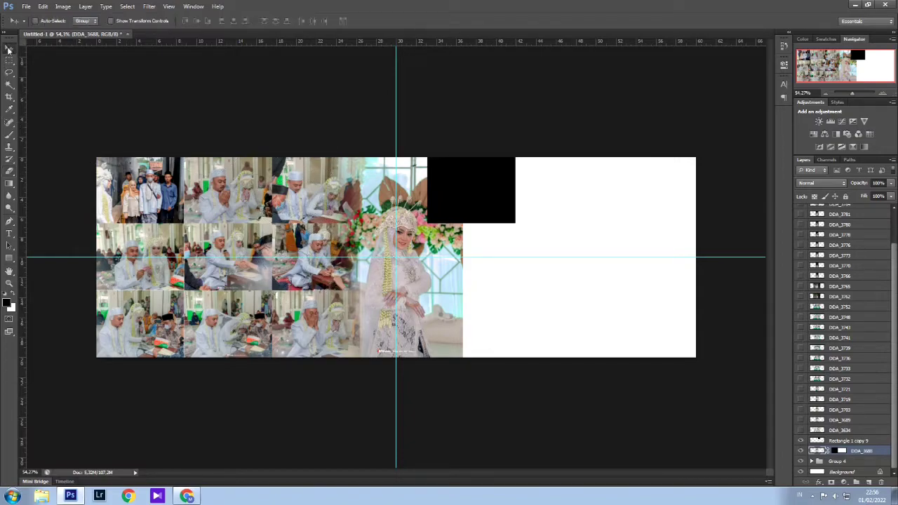
alt+scroll(443, 259, down, 1)
alt+scroll(441, 257, up, 1)
double_click(841, 451)
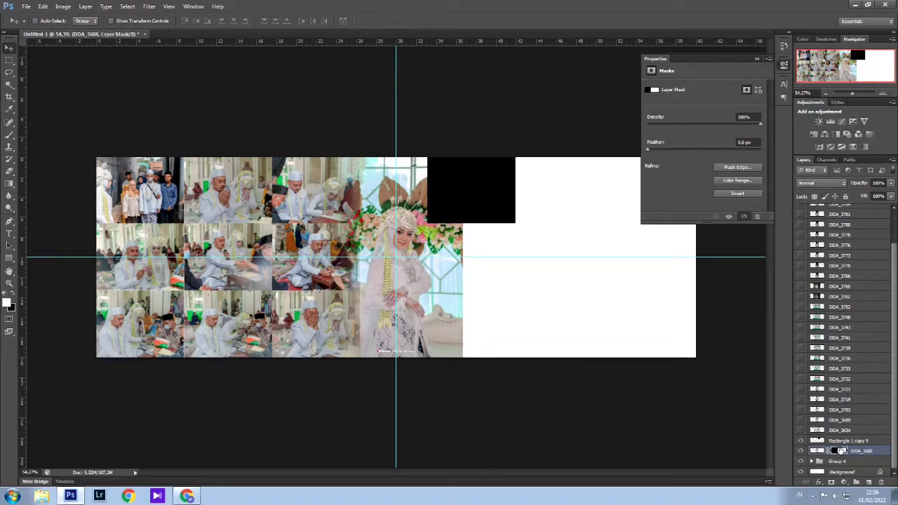
click(758, 59)
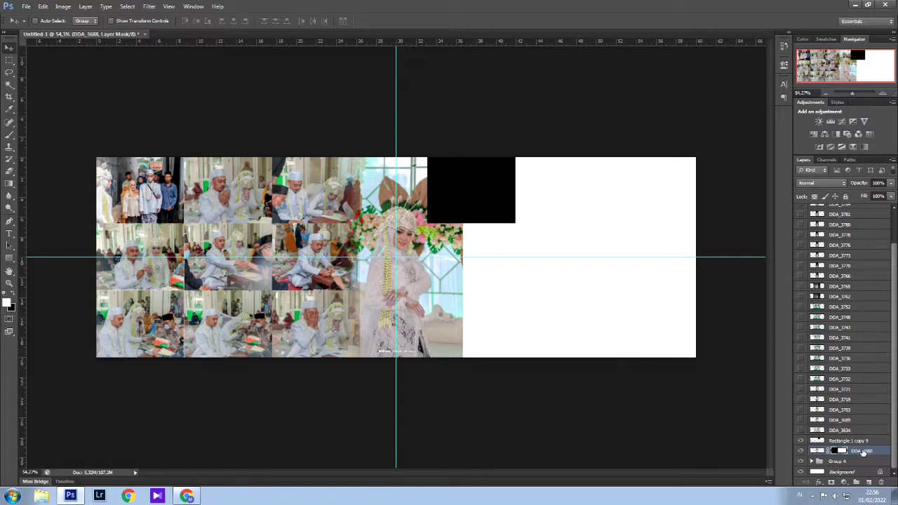
key(ctrl+g)
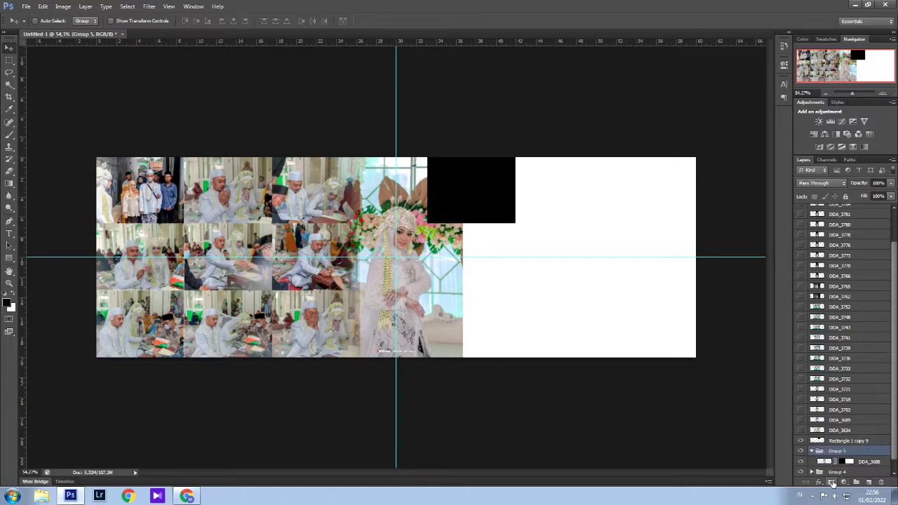
Add a mask to Group 5 and gradient-fade the bride photo's right edge into white.
click(832, 482)
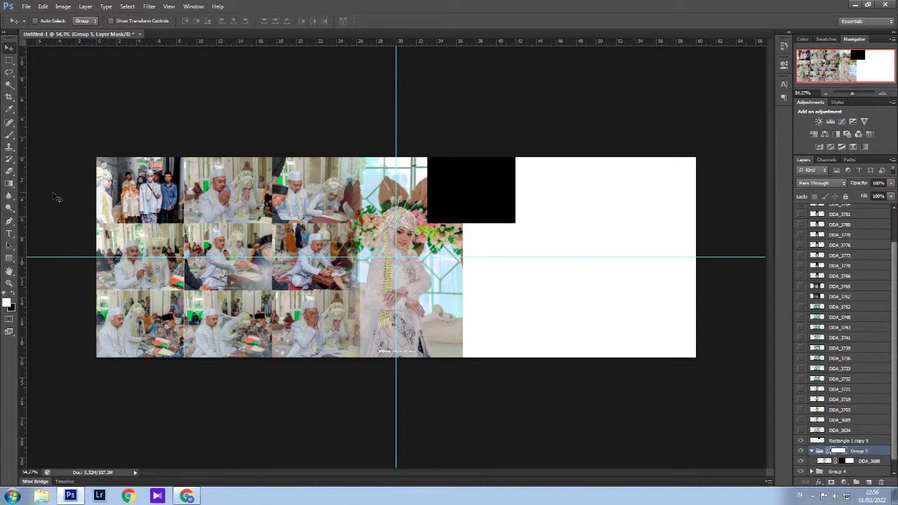
click(9, 184)
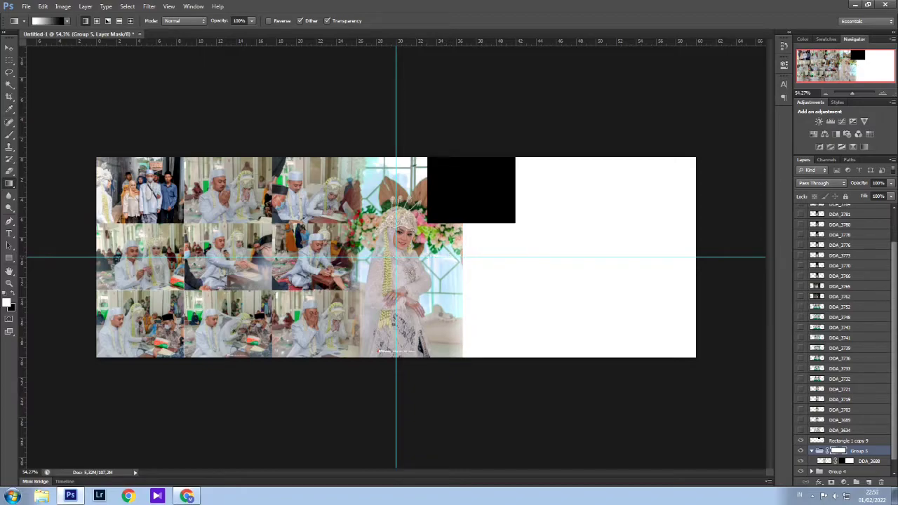
drag(425, 254, 452, 257)
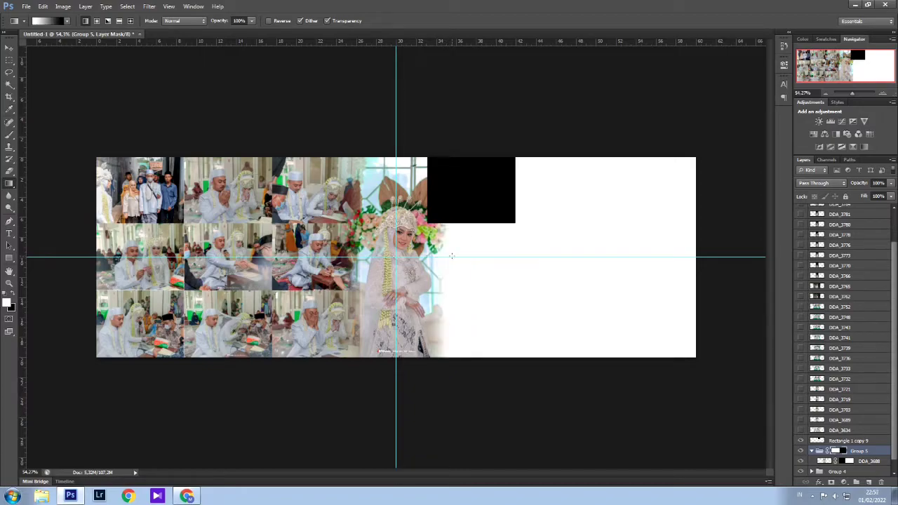
key(ctrl+z)
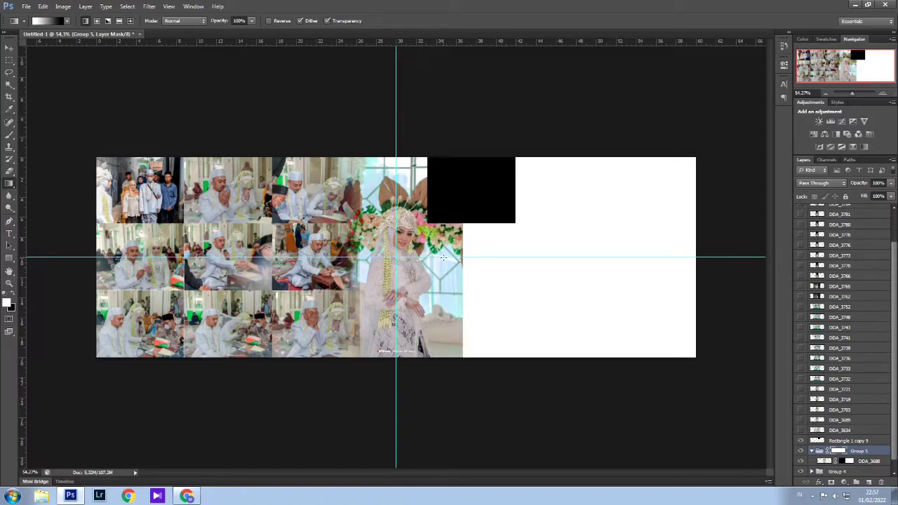
key(ctrl+z)
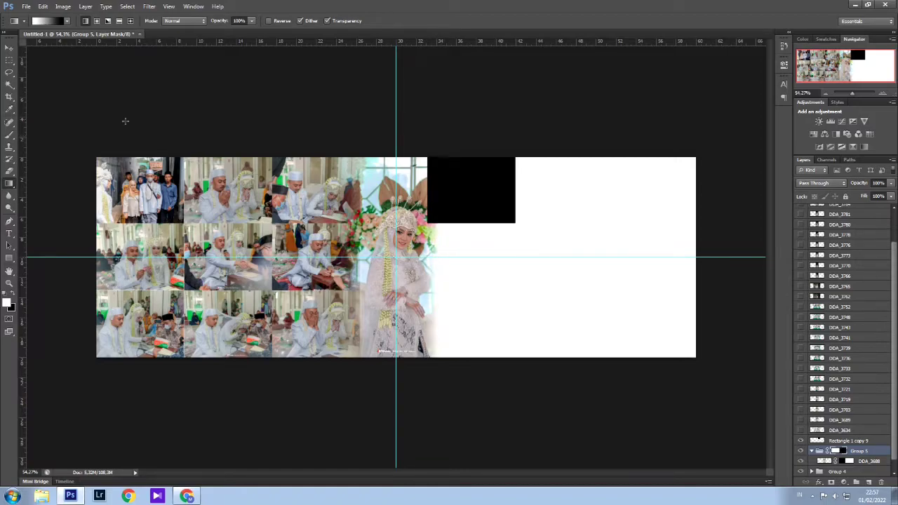
click(9, 45)
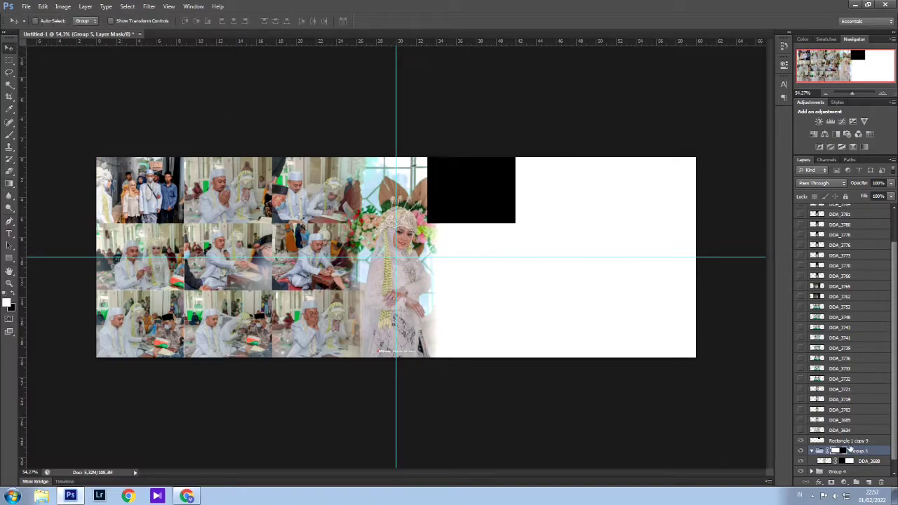
click(829, 444)
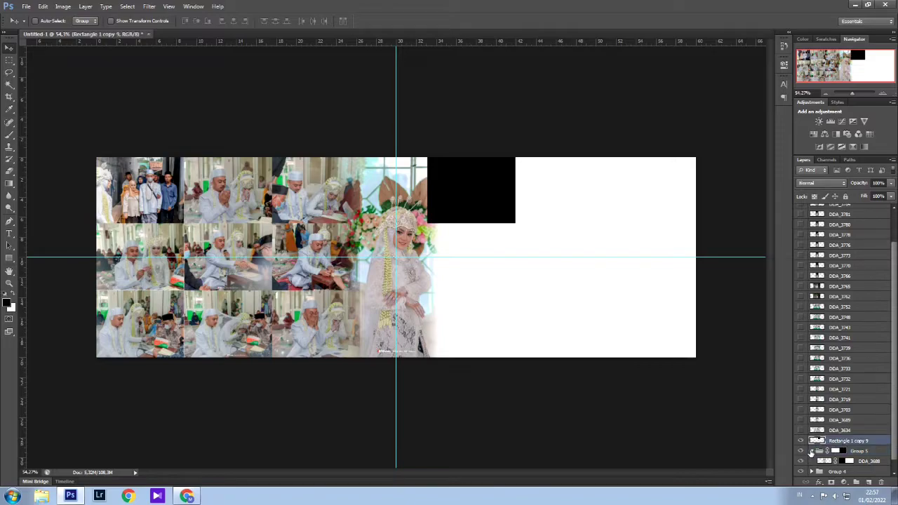
Duplicate Rectangle 1 copy 9 twice and move copy 10 directly below the original.
click(811, 452)
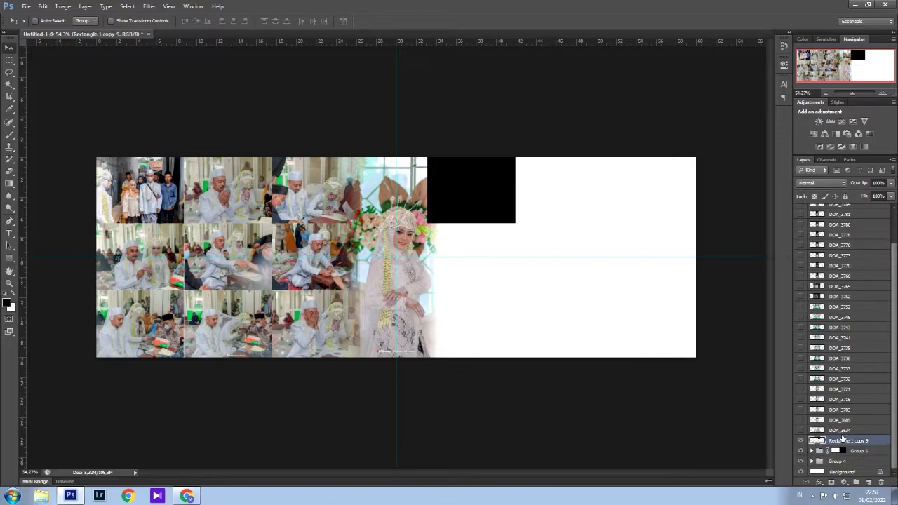
key(ctrl+j)
key(ctrl+j)
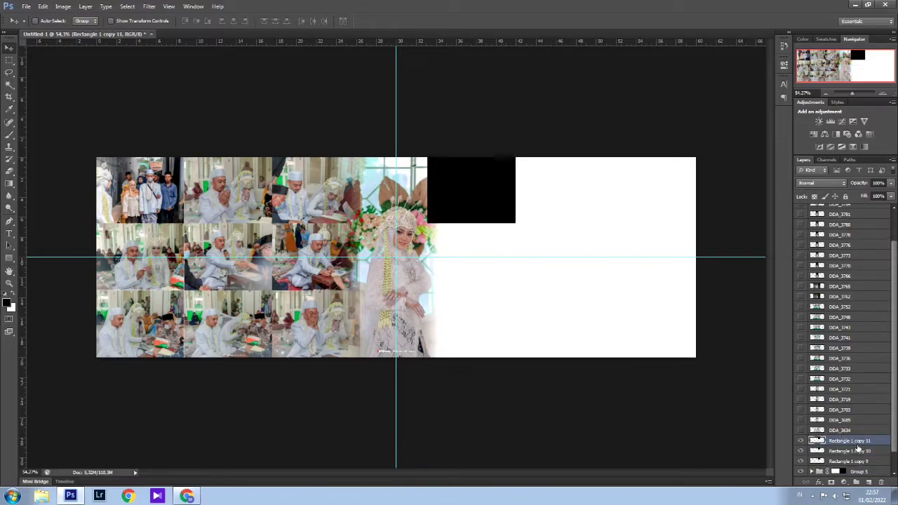
click(857, 449)
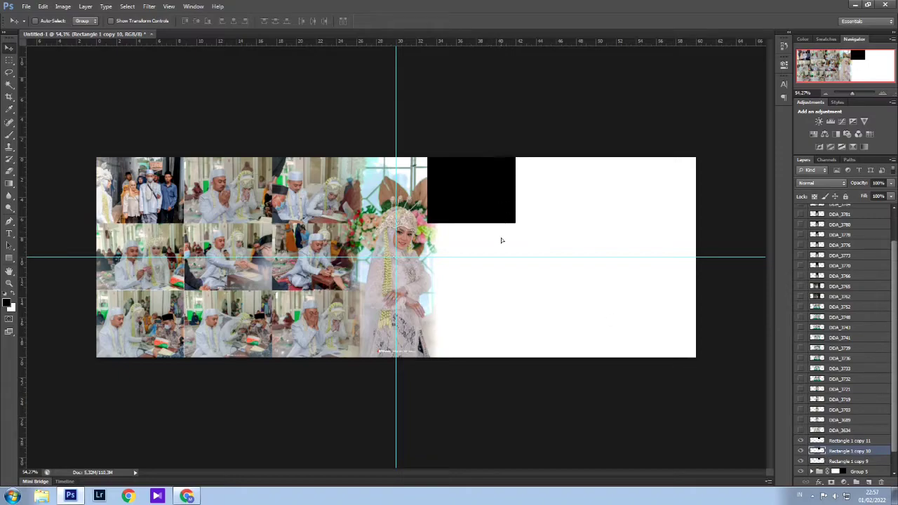
drag(501, 241, 496, 263)
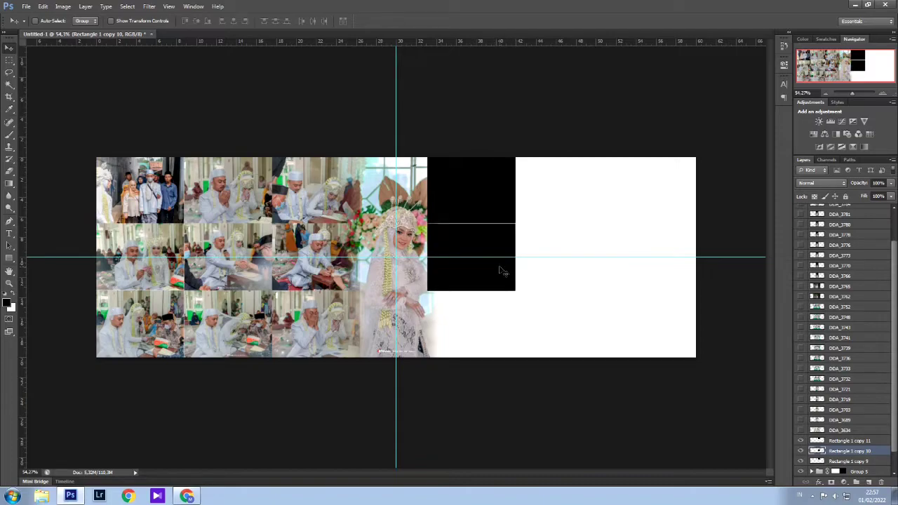
key(Right)
key(Left)
key(Up)
key(Up)
Nudge the lower rectangle up to close the seam and group the rectangle layers into Group 6.
scroll(495, 232, up, 1)
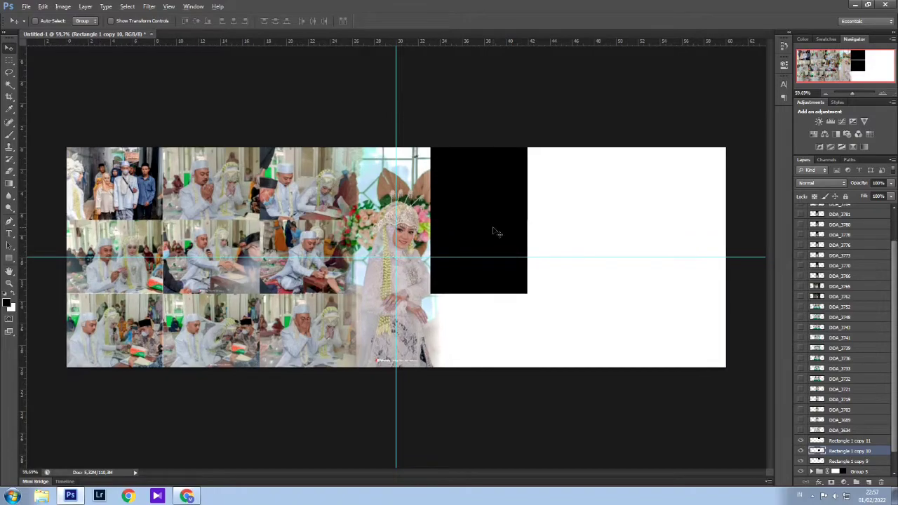
scroll(495, 232, up, 9)
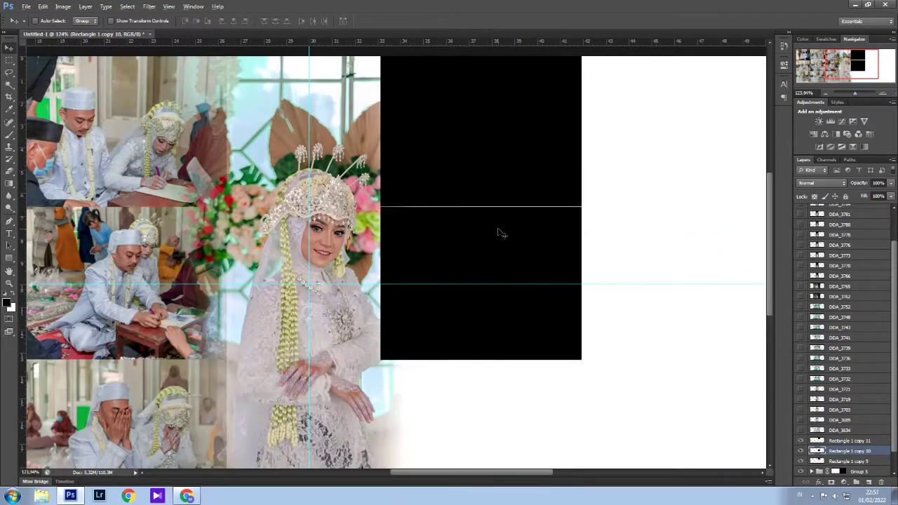
scroll(500, 232, up, 1)
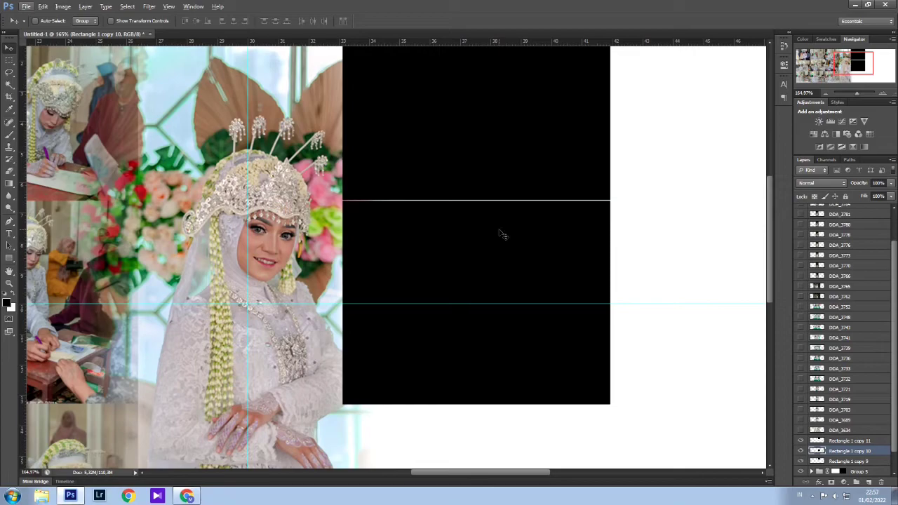
key(Up)
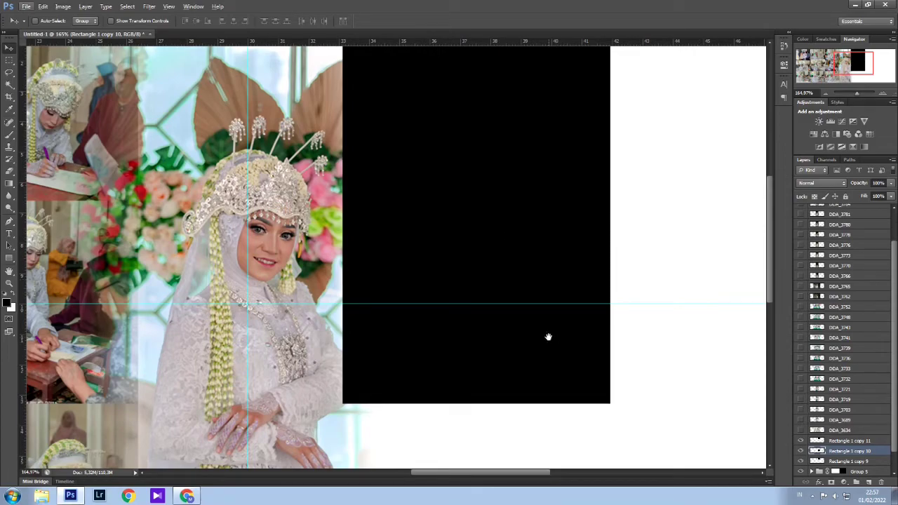
scroll(549, 339, down, 1)
scroll(551, 342, down, 1)
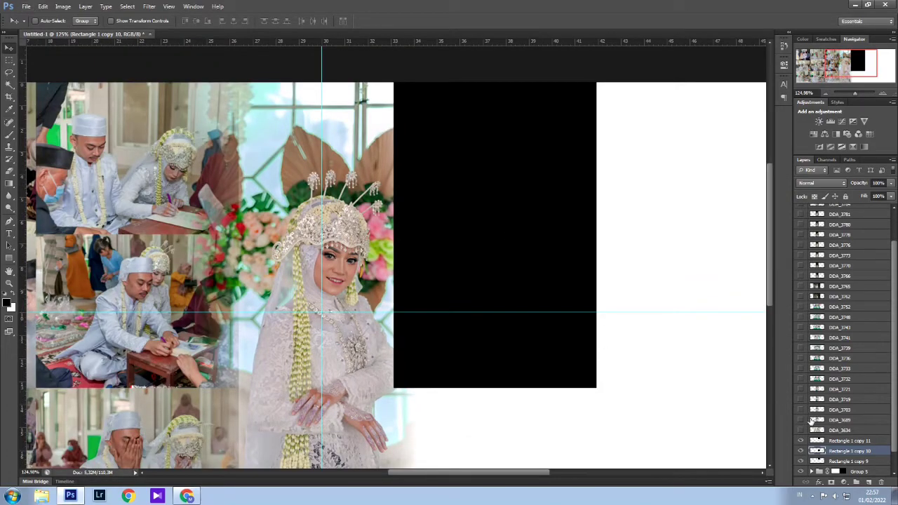
key(ctrl+g)
key(ctrl+0)
Hide the rectangle group, preview alternative bride photos, and show couple photo DDA_3732.
click(802, 420)
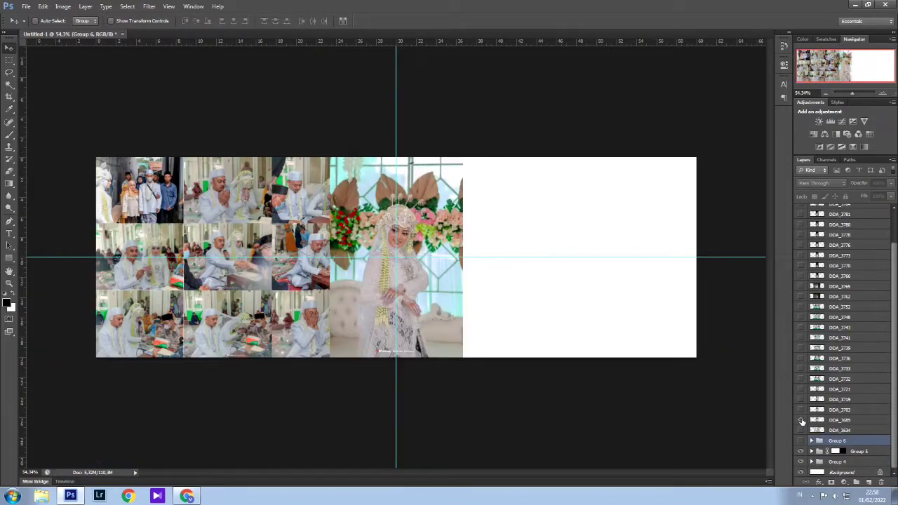
click(802, 419)
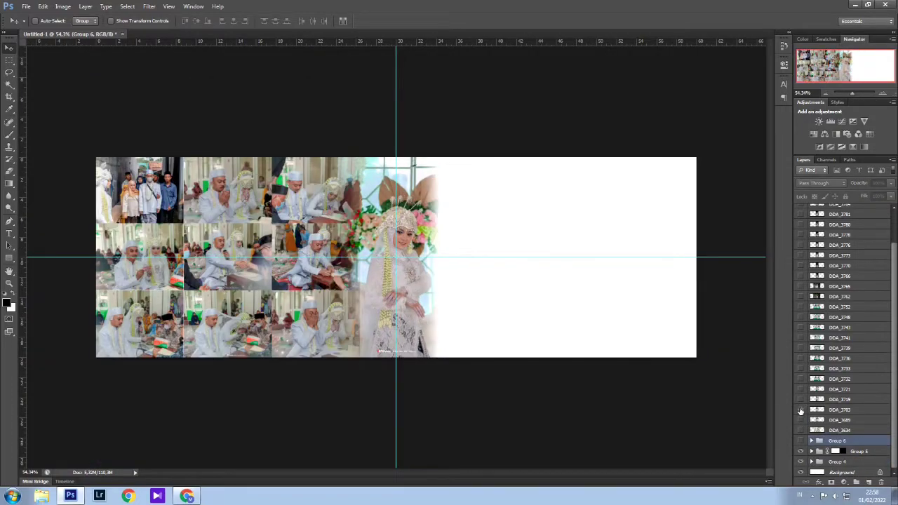
click(801, 411)
click(801, 410)
click(801, 379)
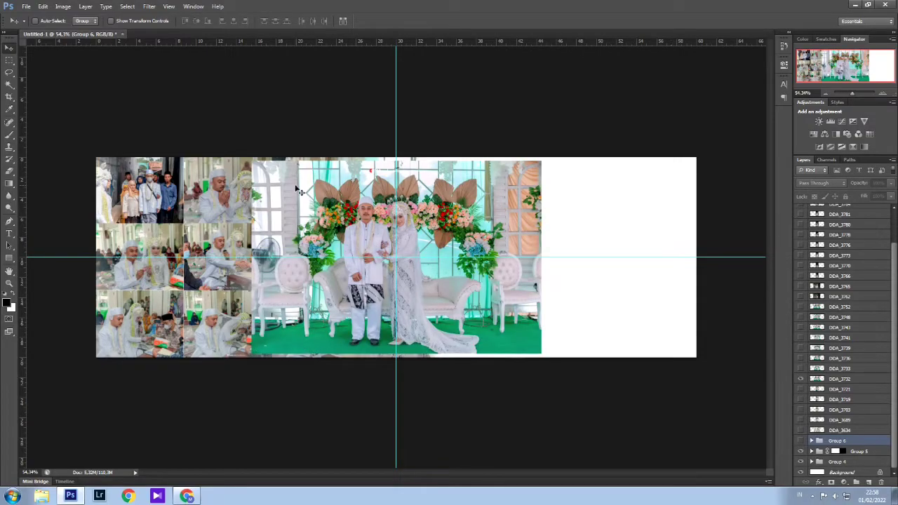
drag(414, 234, 611, 232)
Move DDA_3732 onto the right half, enlarge it to about 106%, and add a layer mask.
click(834, 381)
drag(583, 281, 709, 277)
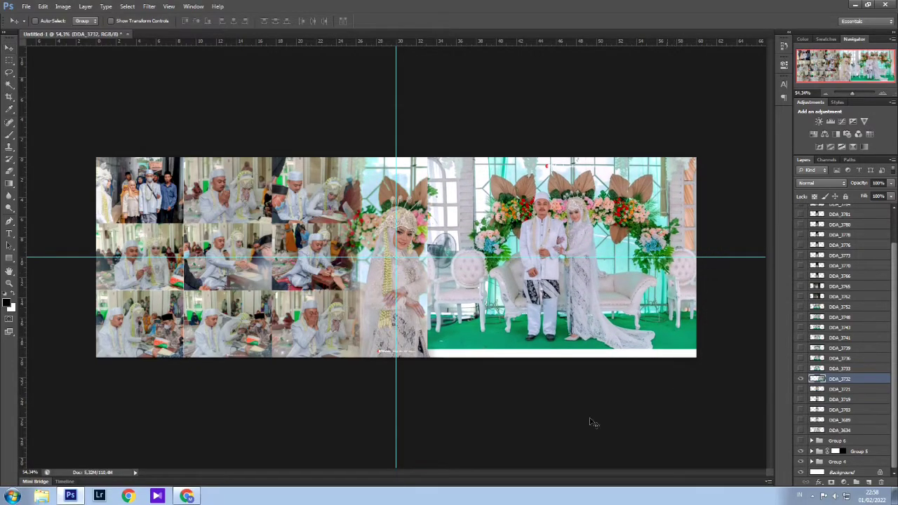
key(ctrl+t)
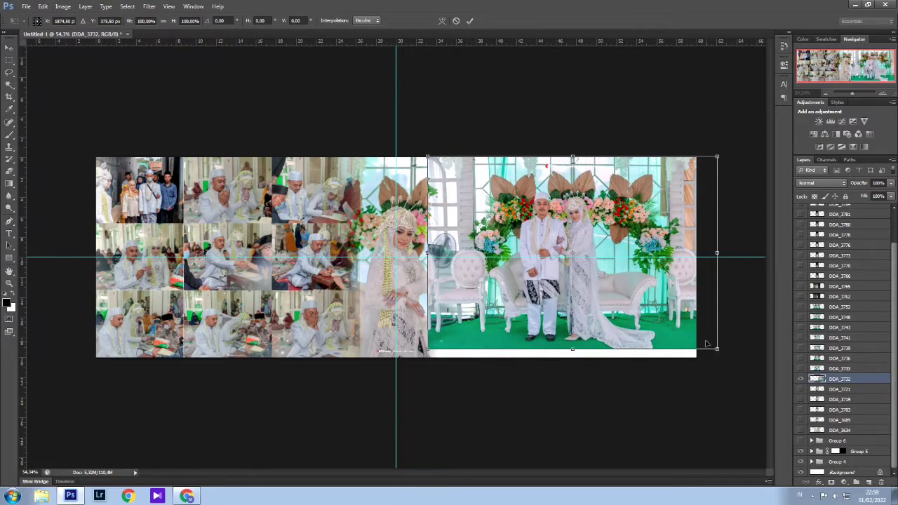
mouse_move(717, 350)
mouse_down()
mouse_move(723, 359)
mouse_move(709, 358)
mouse_up()
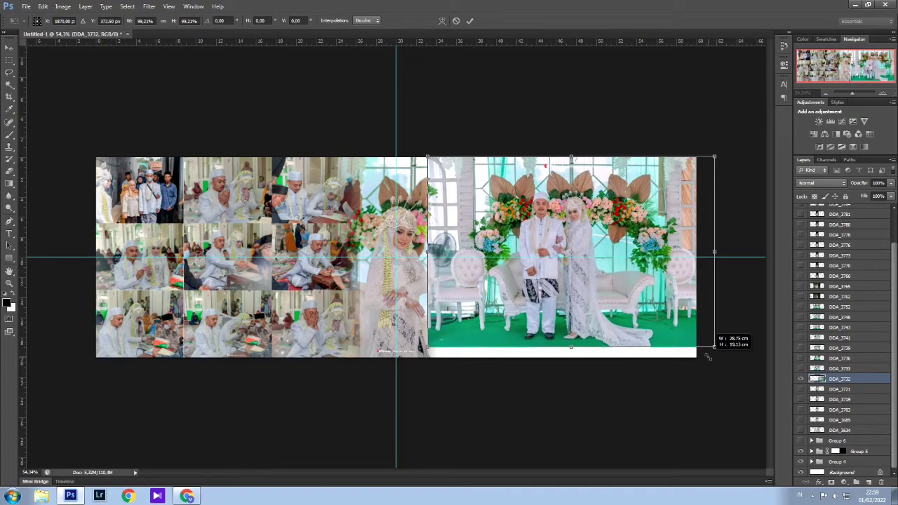
key(Return)
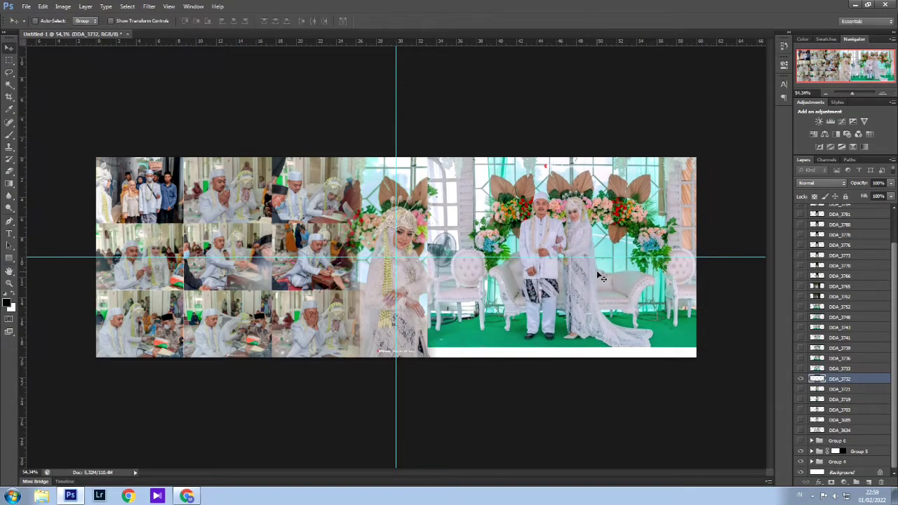
key(ctrl+t)
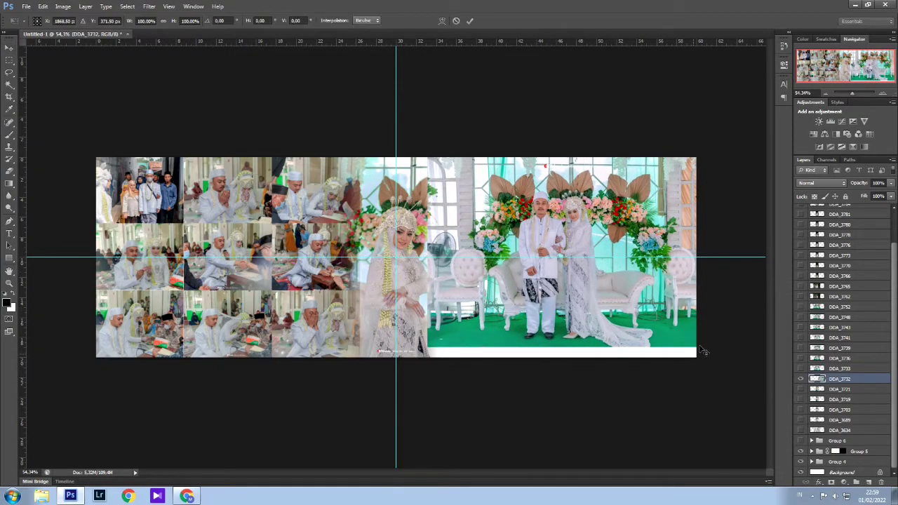
drag(707, 347, 725, 369)
key(Return)
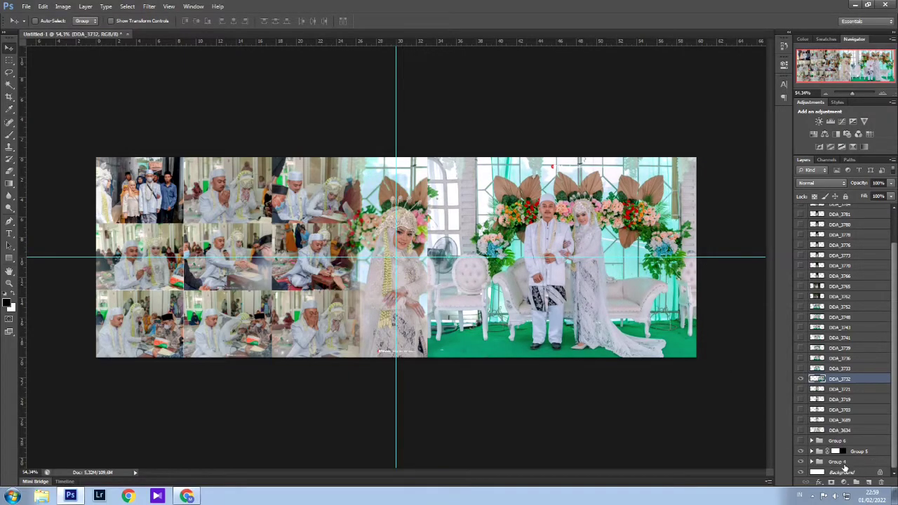
click(832, 484)
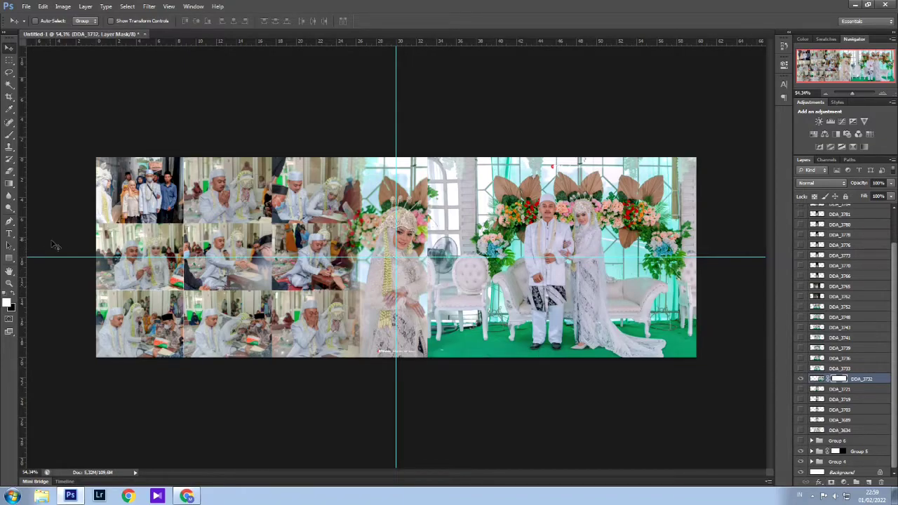
Gradient-fade the left edge of DDA_3732's mask into the bride photo.
click(9, 184)
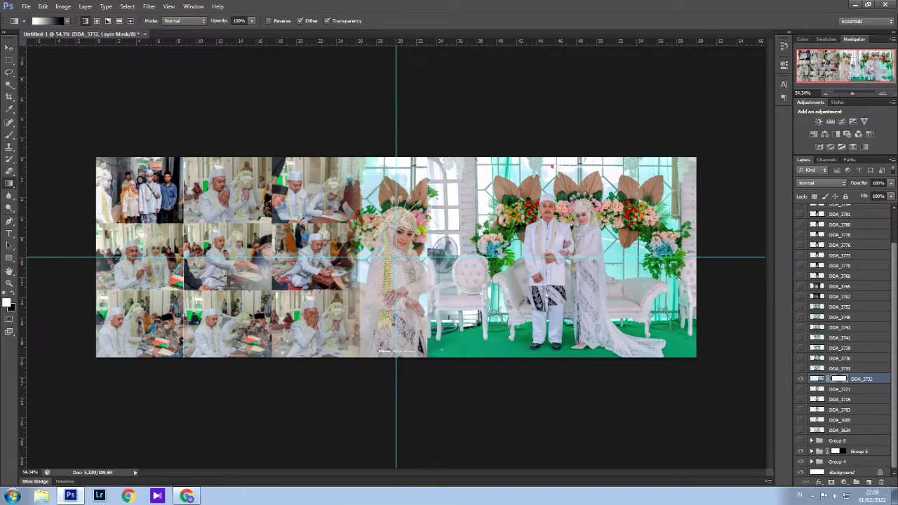
drag(427, 258, 439, 258)
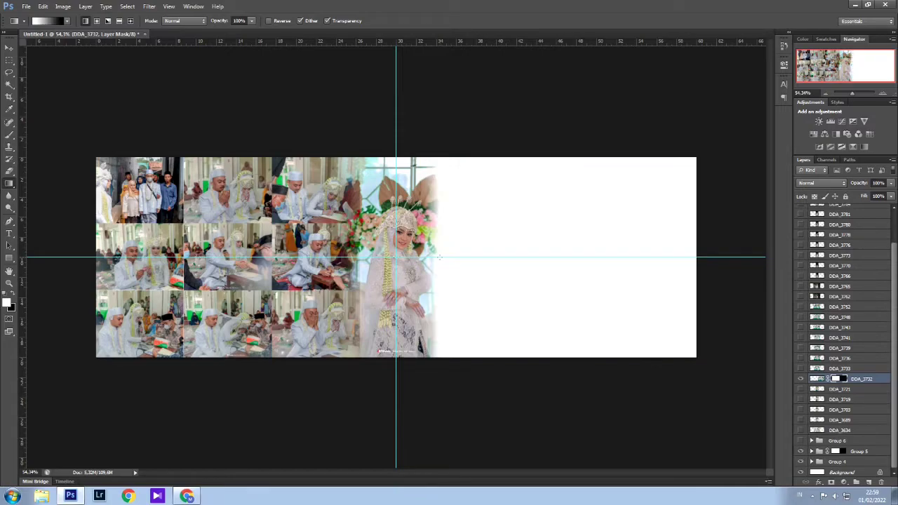
key(ctrl+z)
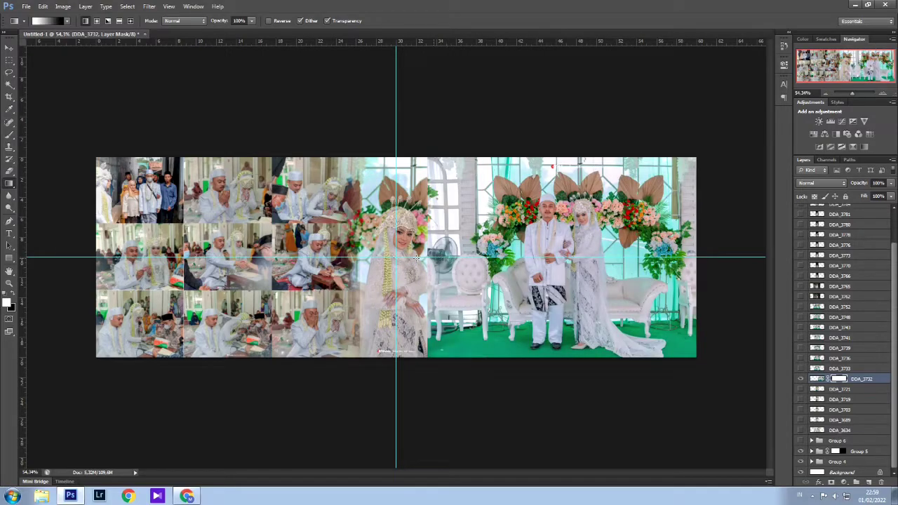
drag(375, 258, 379, 259)
drag(443, 265, 453, 261)
key(x)
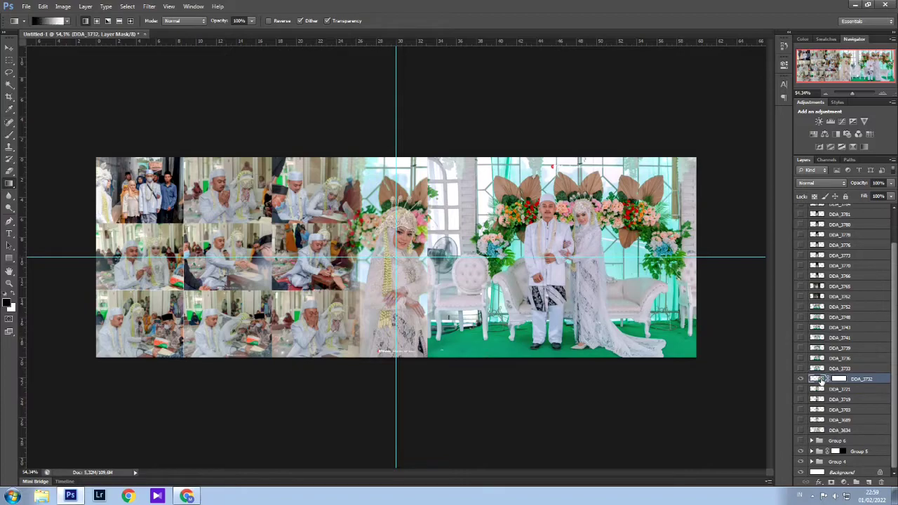
Nudge the couple photo slightly left and move its layer below Group 5.
click(820, 380)
click(10, 47)
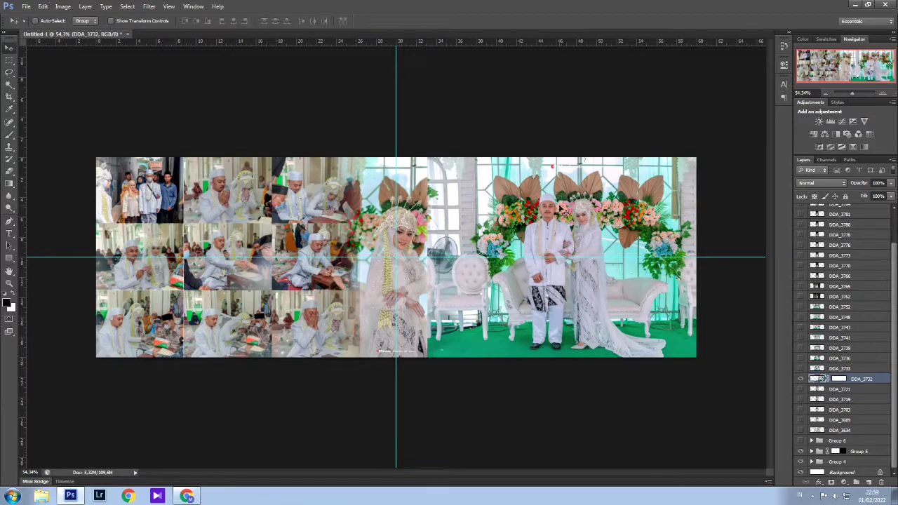
drag(581, 211, 566, 210)
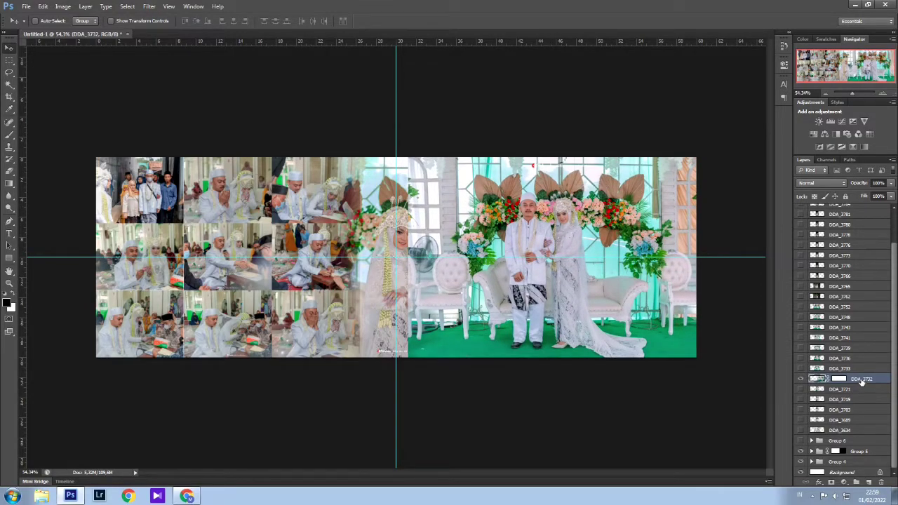
drag(861, 382, 850, 457)
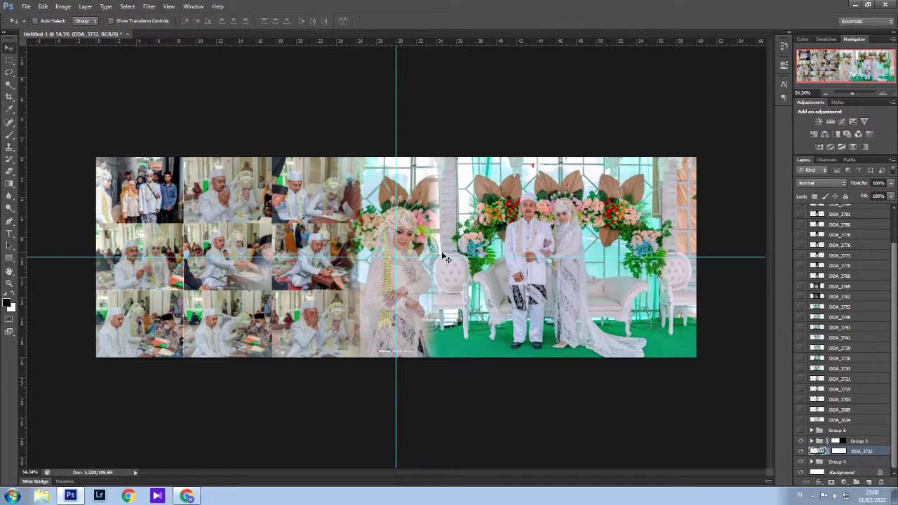
scroll(446, 260, down, 3)
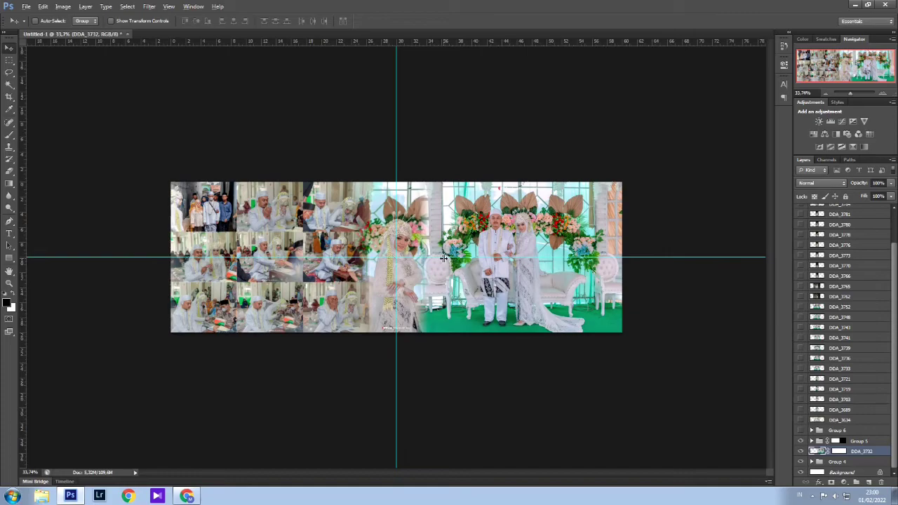
Select collage Group 4, toggle its visibility to check it, and make the merged Group 4 copy.
scroll(446, 260, up, 1)
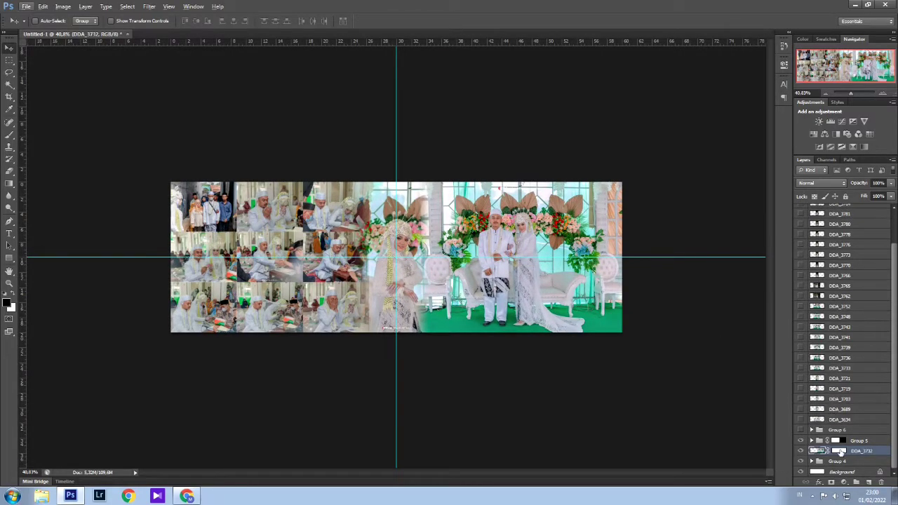
click(841, 462)
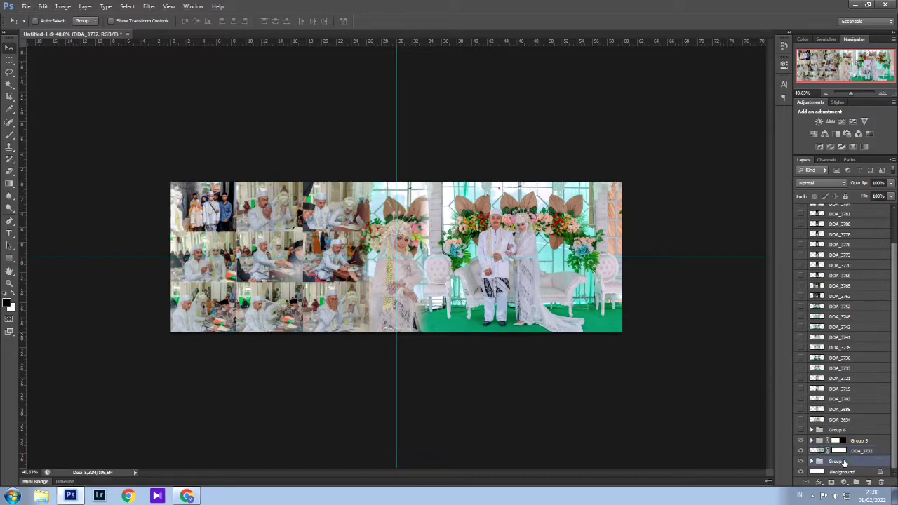
click(802, 461)
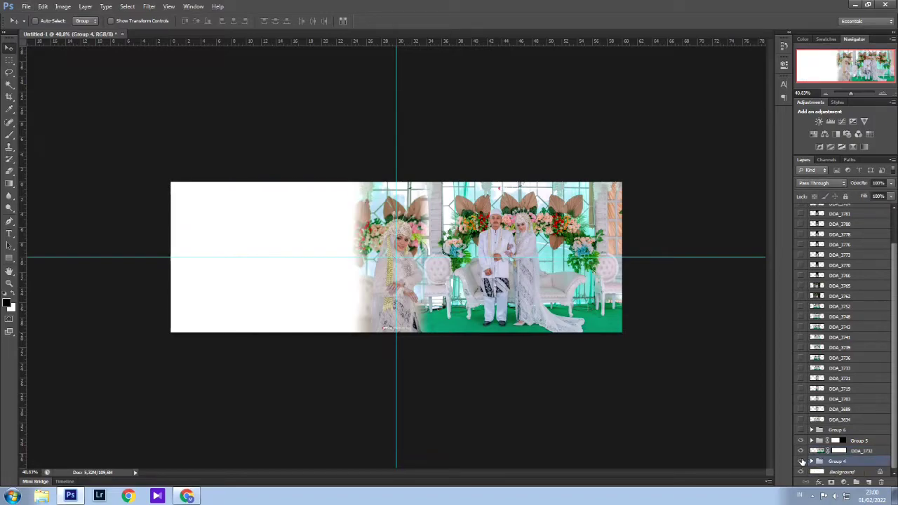
click(803, 461)
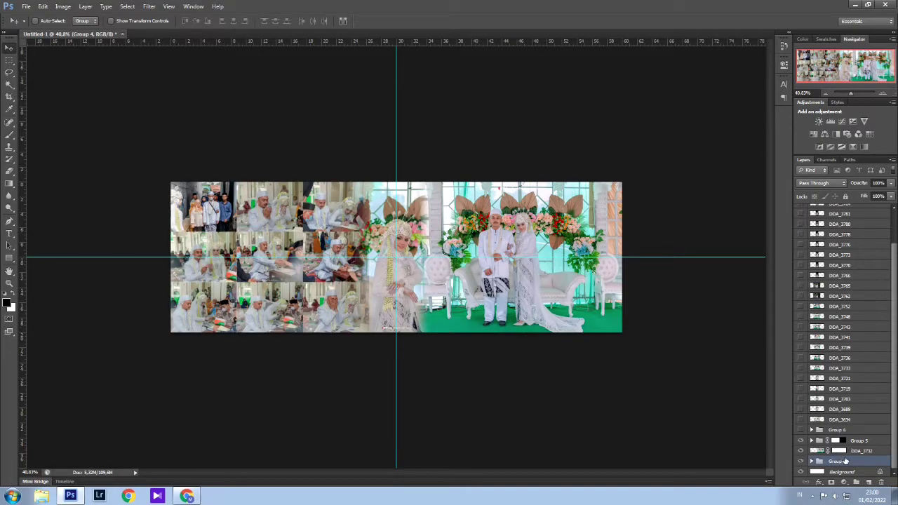
key(ctrl+j)
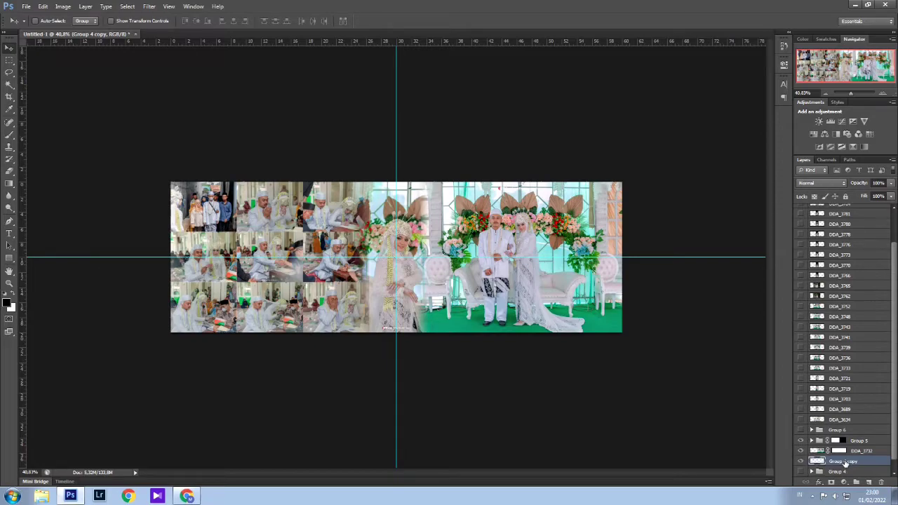
Delete the unused photo layers at the top of the stack, starting from DDA_3795.
key(Delete)
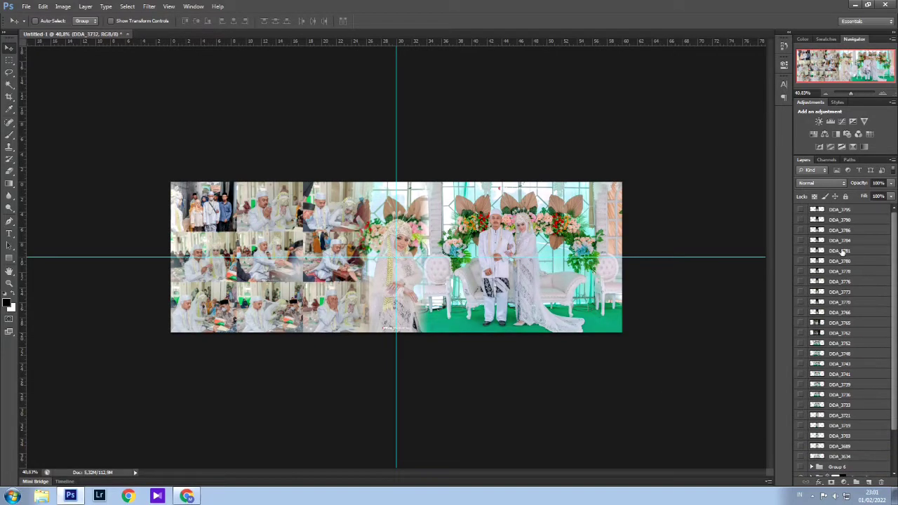
click(835, 212)
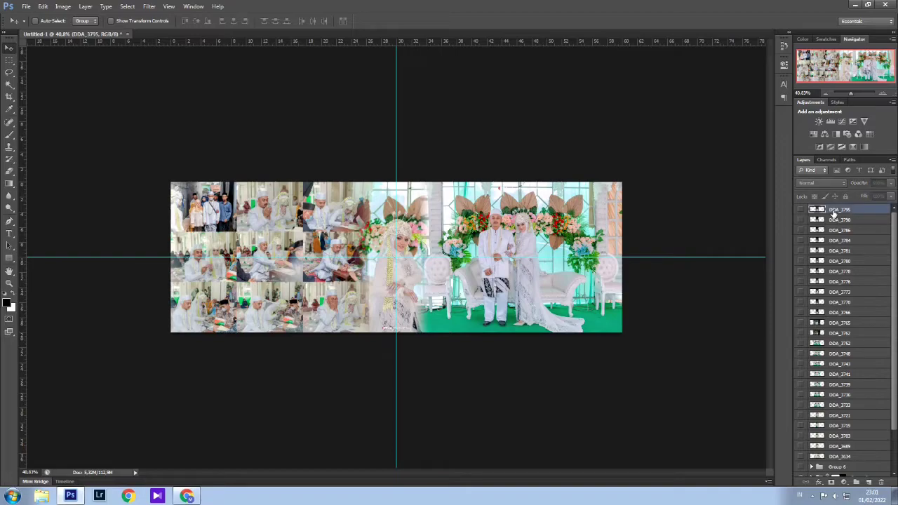
key(Delete)
key(Delete)
key(Delete)
key(Delete)
key(Delete)
key(Delete)
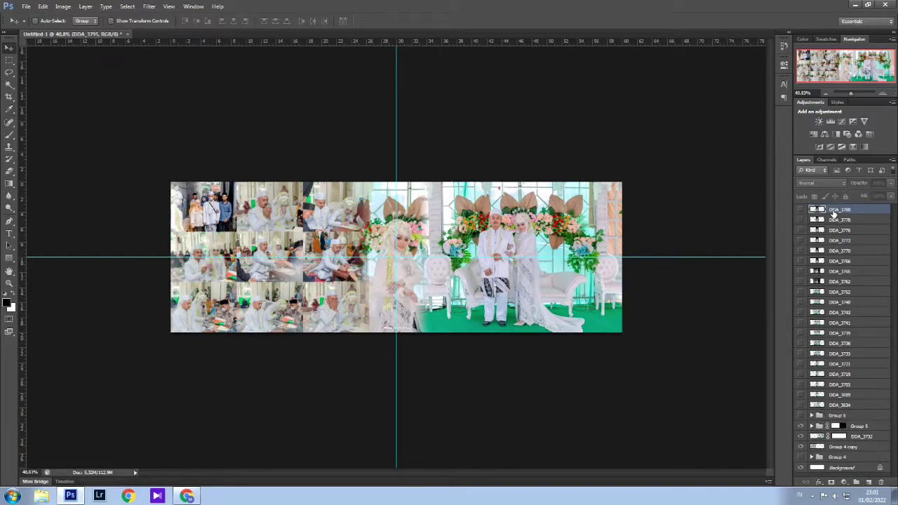
key(Delete)
key(Delete)
key(Delete)
key(Delete)
key(Delete)
key(Delete)
key(Delete)
key(Delete)
key(Delete)
key(Delete)
key(Delete)
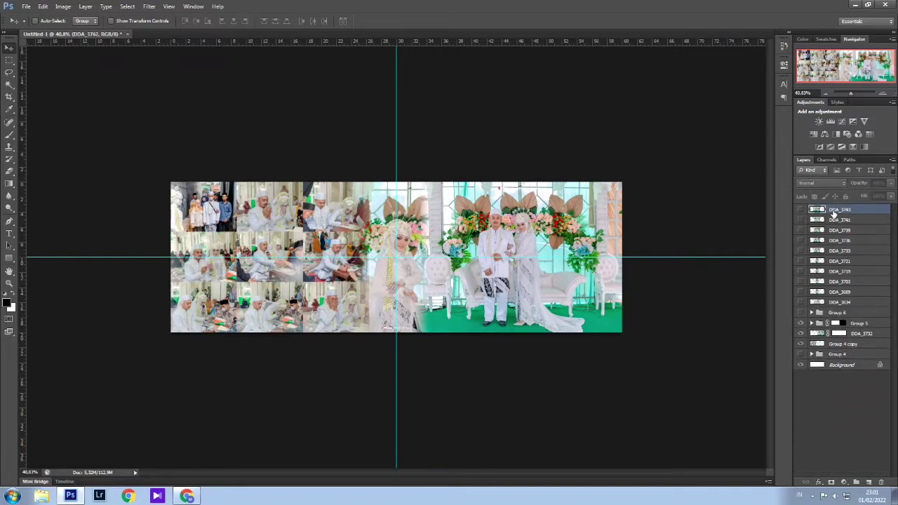
key(Delete)
key(Delete)
key(Delete)
key(Delete)
key(Delete)
key(Delete)
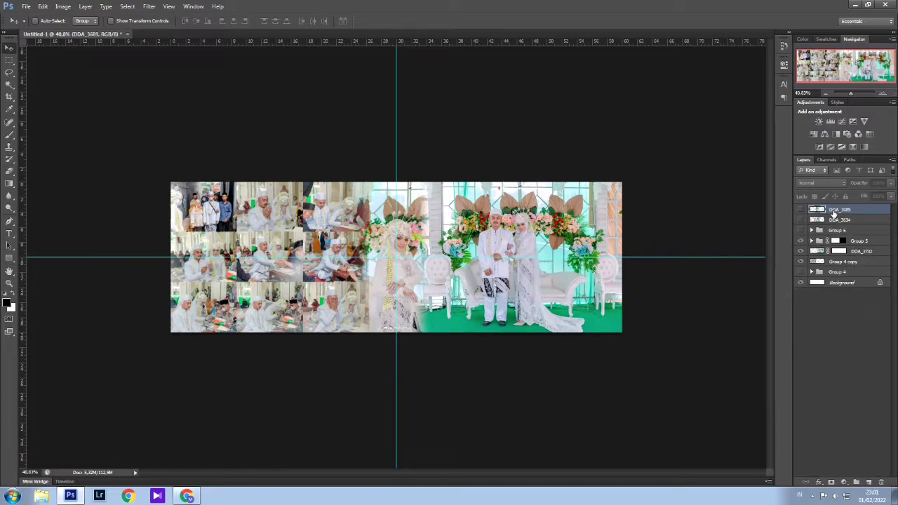
key(Delete)
key(Delete)
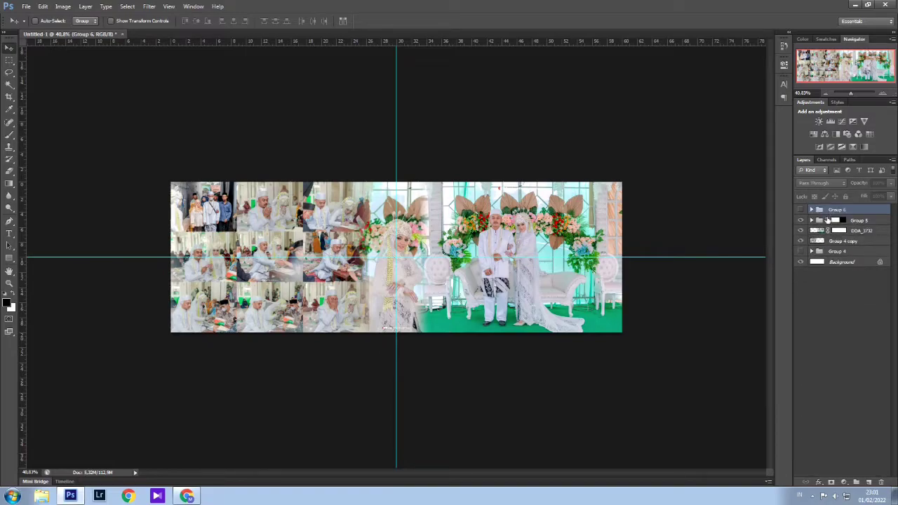
Group Group 5, DDA_3732 and Group 4 copy as 'jadi', then duplicate and merge the copy.
click(860, 223)
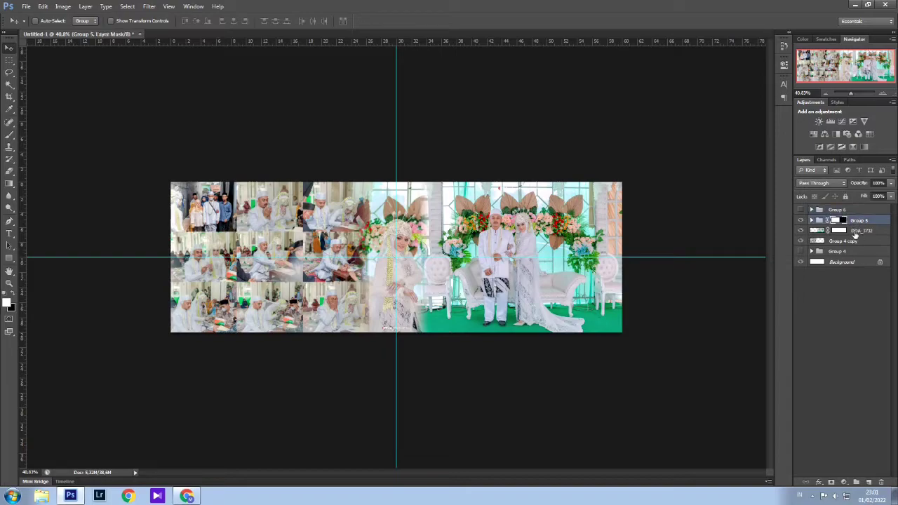
shift+click(856, 236)
shift+click(858, 242)
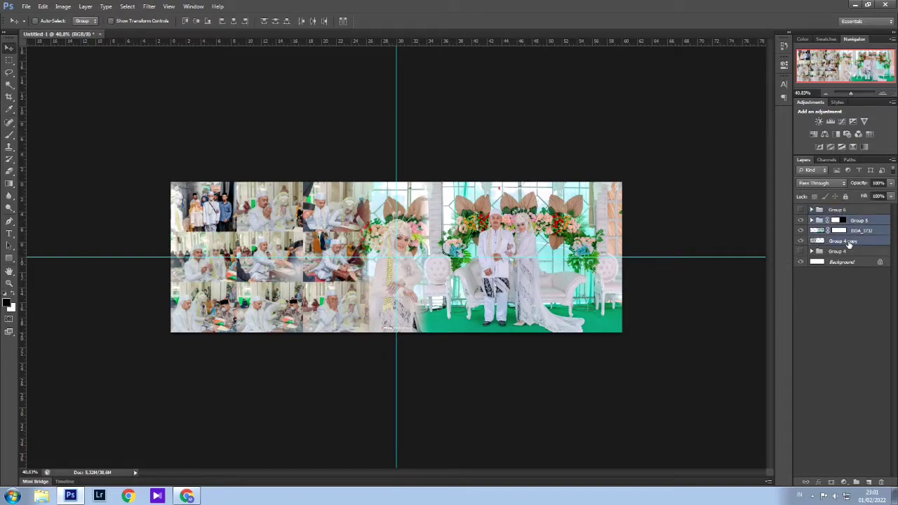
key(ctrl+g)
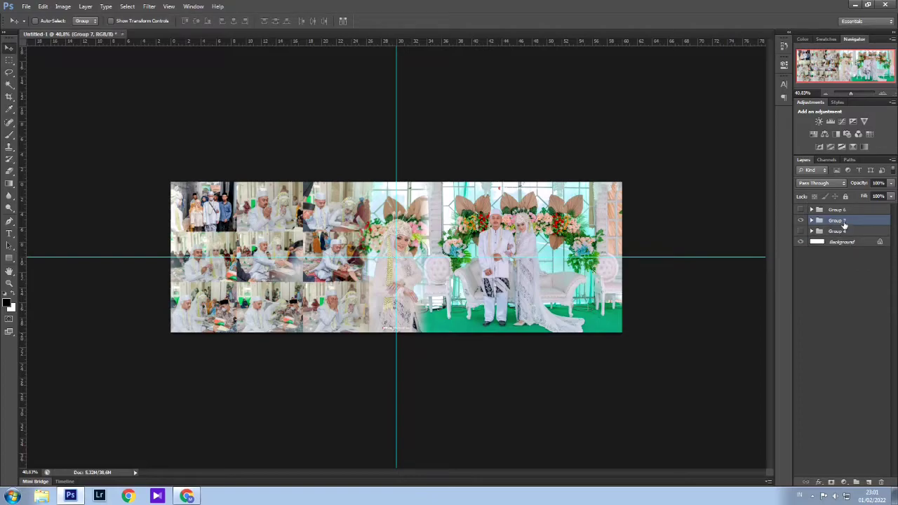
double_click(841, 220)
text(s)
text(adi)
key(Return)
key(ctrl+j)
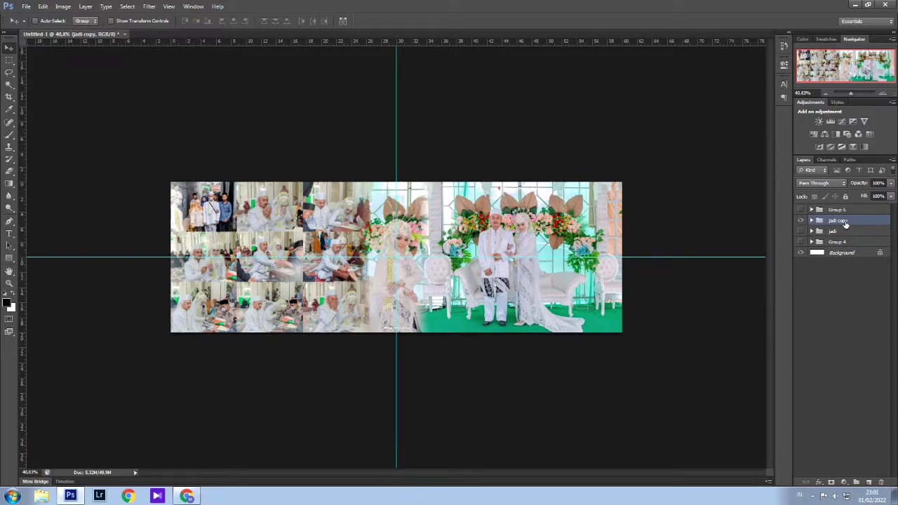
key(ctrl+e)
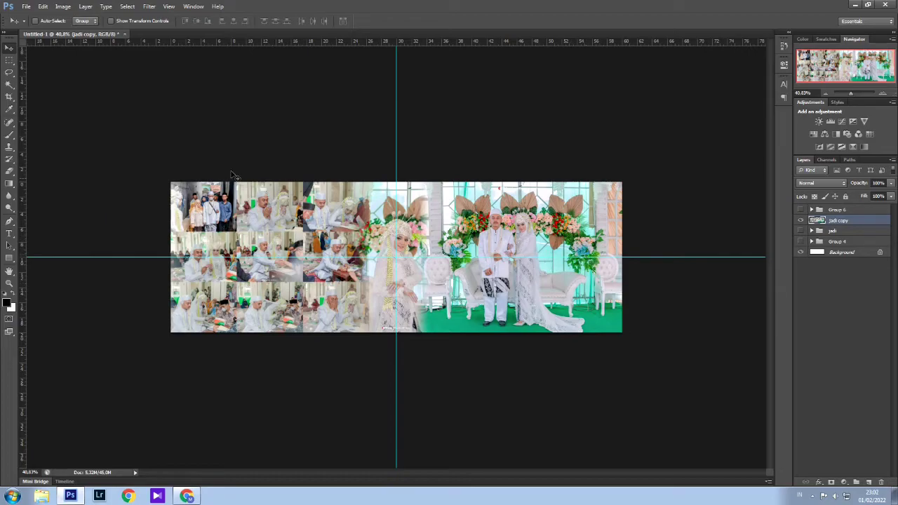
Copy a rectangular selection covering the whole spread onto a new Layer 1.
click(10, 62)
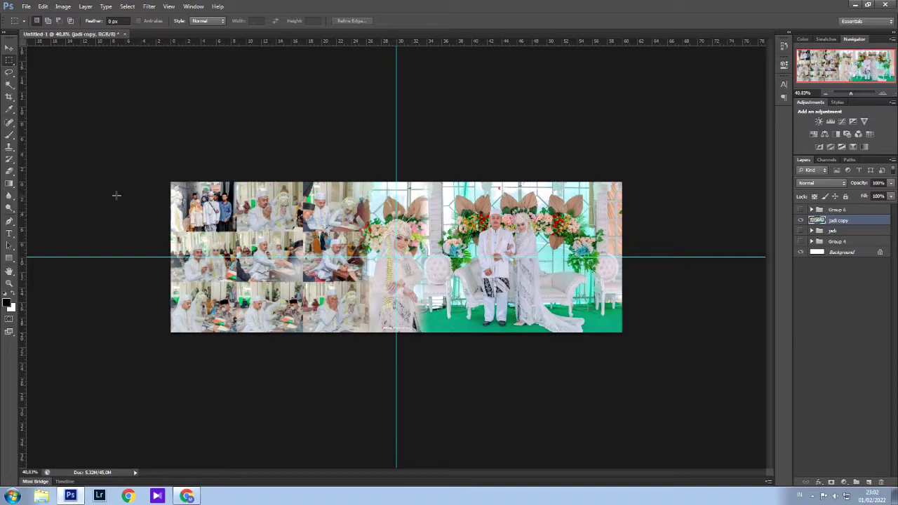
right_click(9, 60)
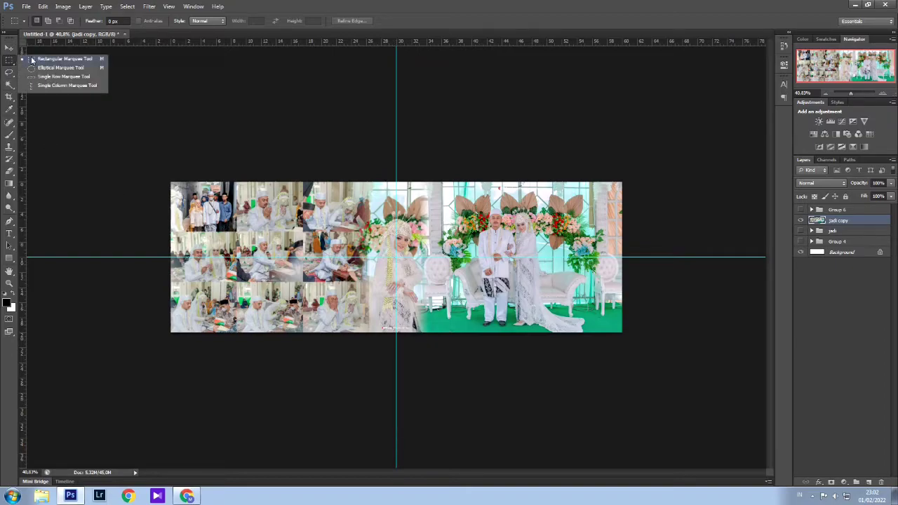
click(31, 60)
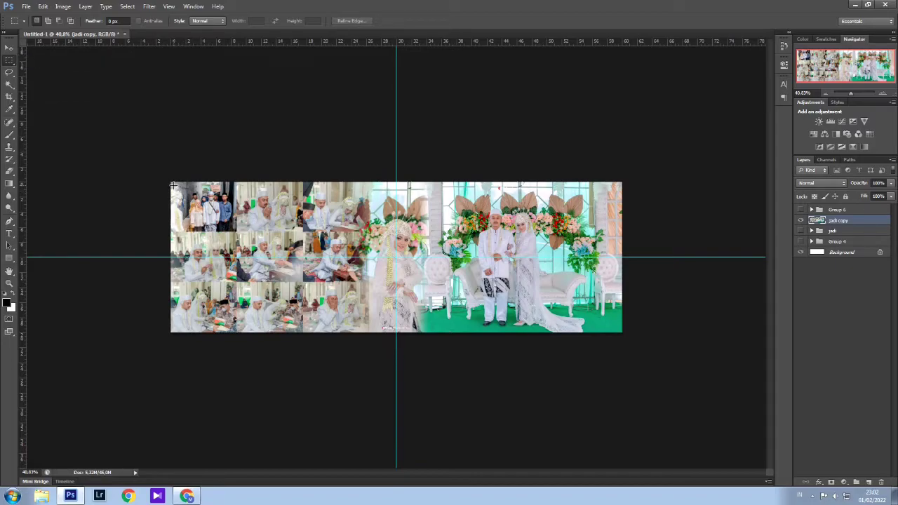
drag(174, 184, 618, 329)
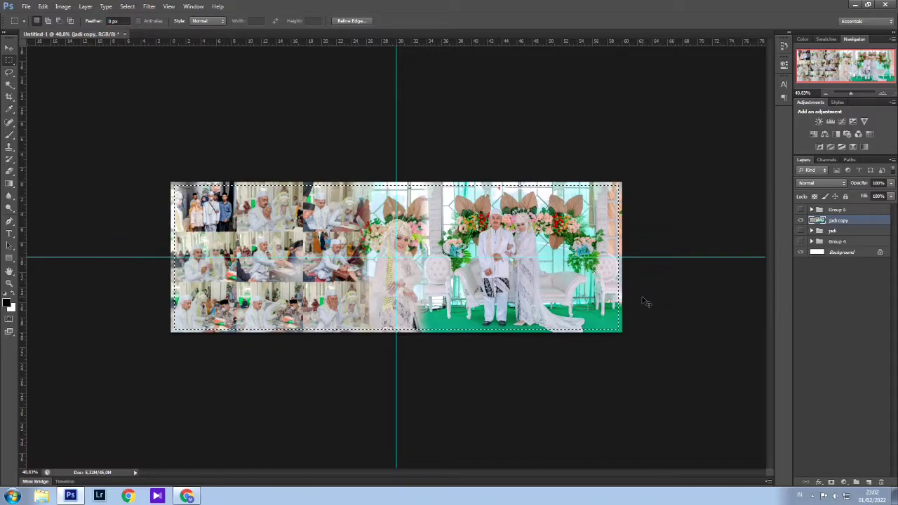
key(ctrl+j)
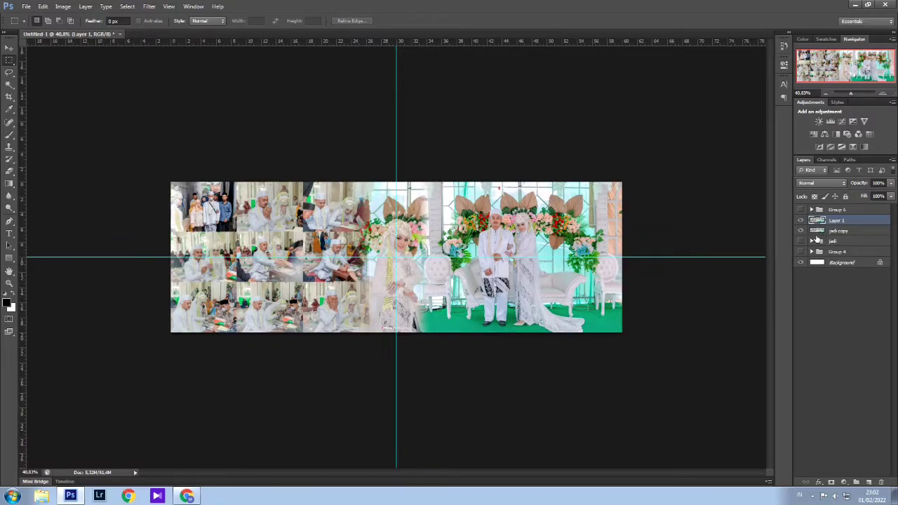
Toggle jadi copy's visibility to check Layer 1, then make jadi copy active.
click(801, 231)
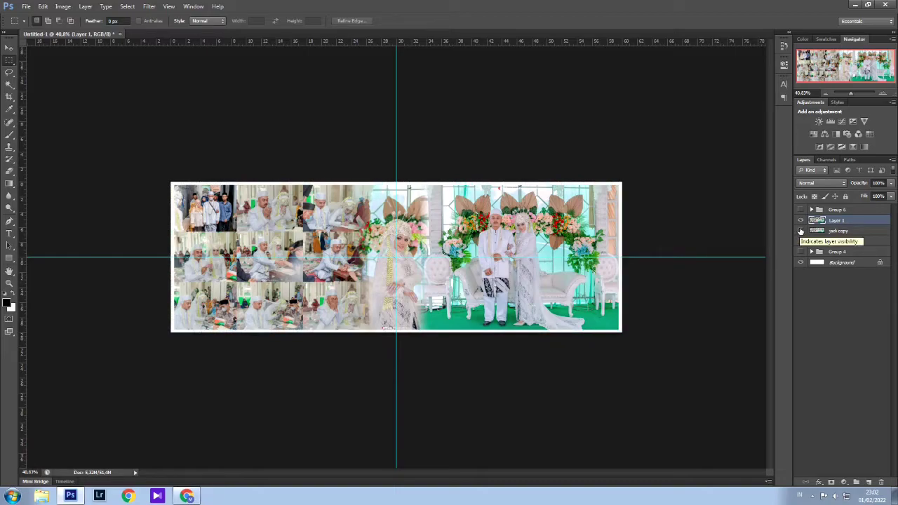
click(801, 231)
click(851, 233)
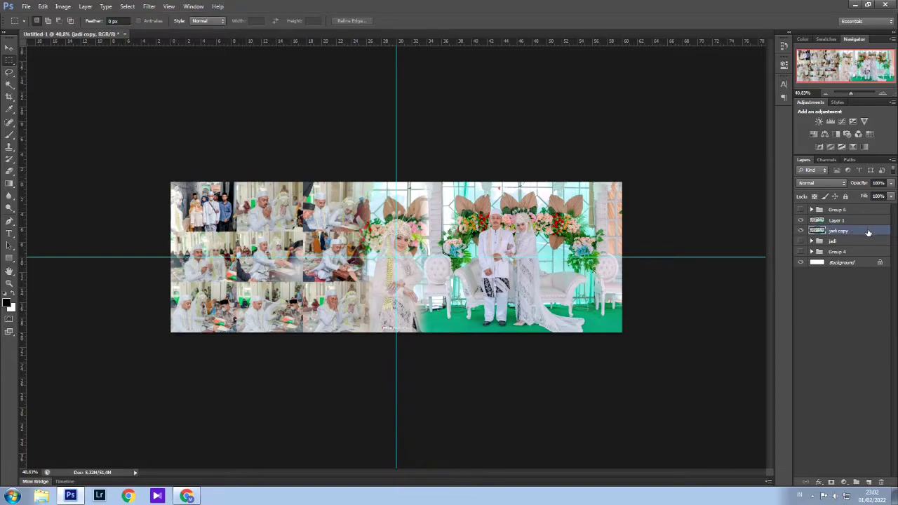
Apply a Gaussian Blur with a 3.5-pixel radius to jadi copy.
click(146, 7)
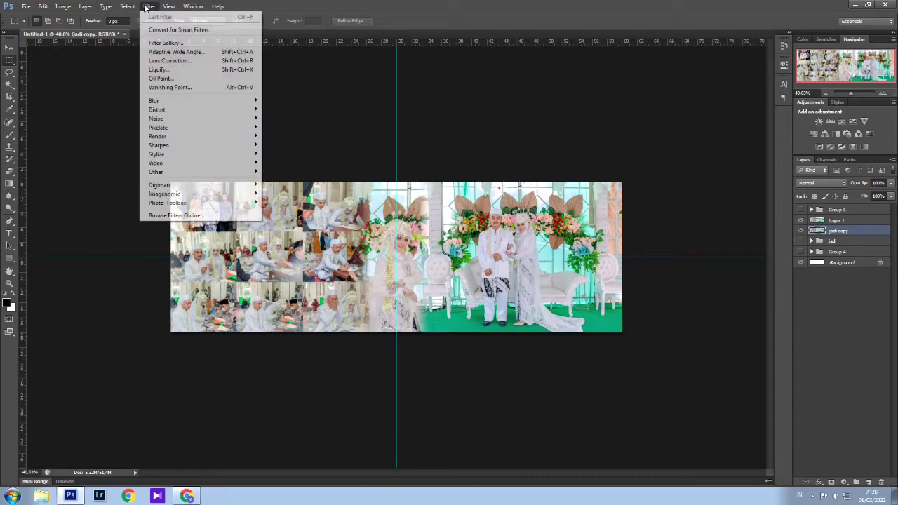
mouse_move(185, 103)
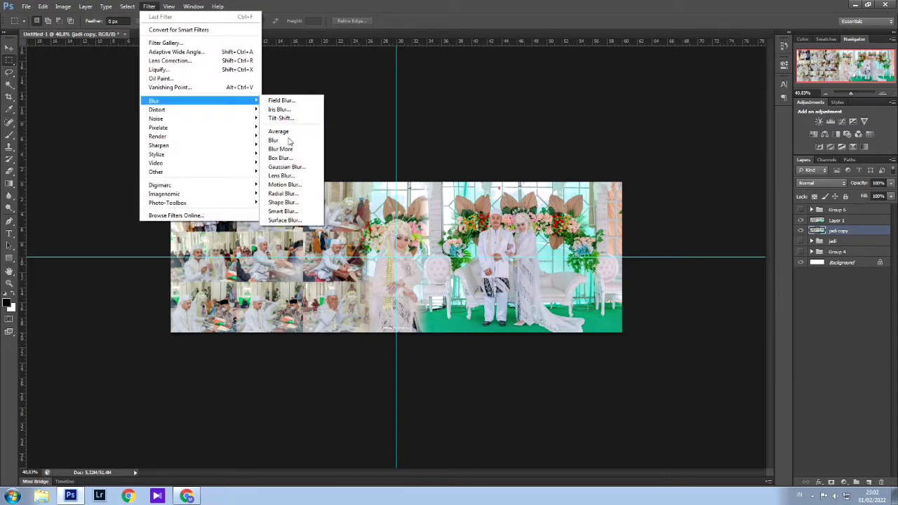
click(287, 166)
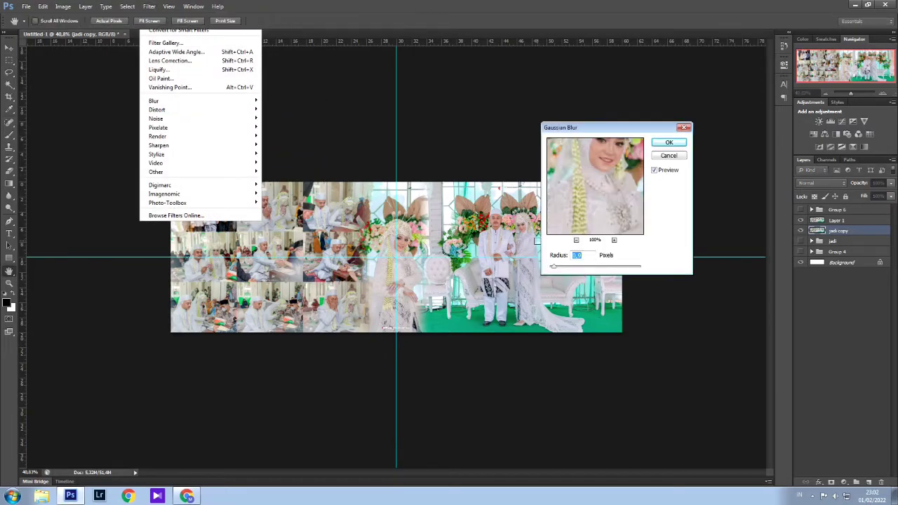
drag(556, 268, 568, 269)
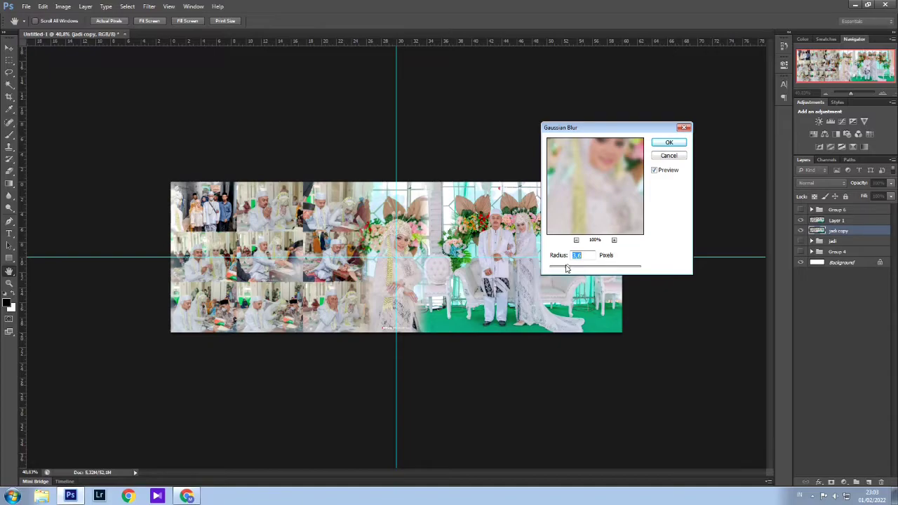
click(663, 145)
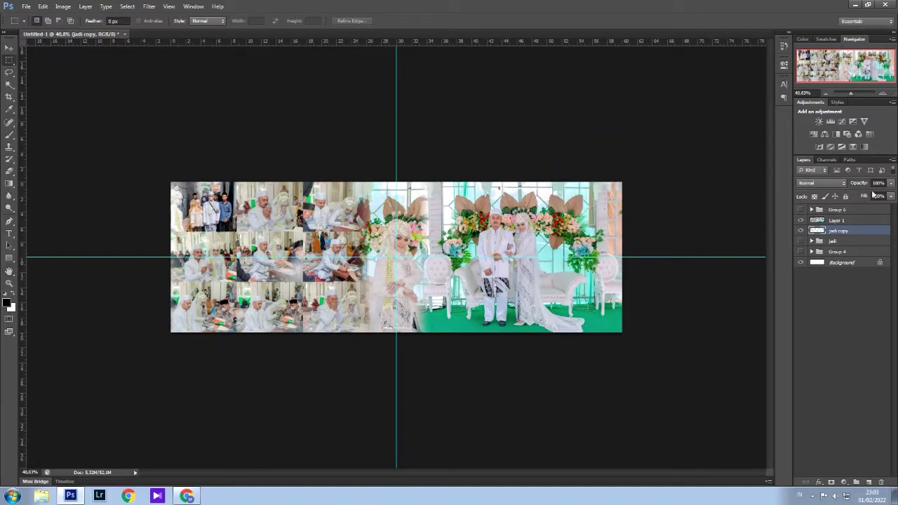
Lower jadi copy's opacity to about 65%, then deselect the layer.
click(892, 184)
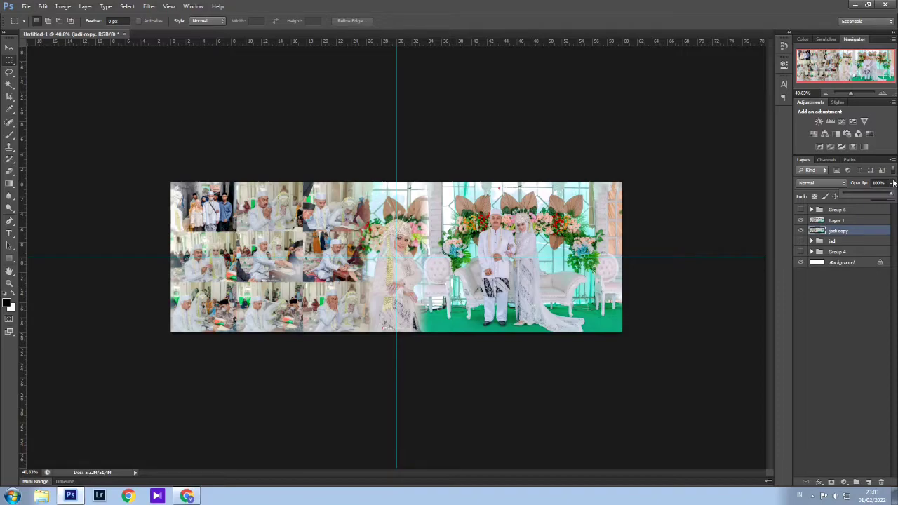
drag(879, 194, 874, 196)
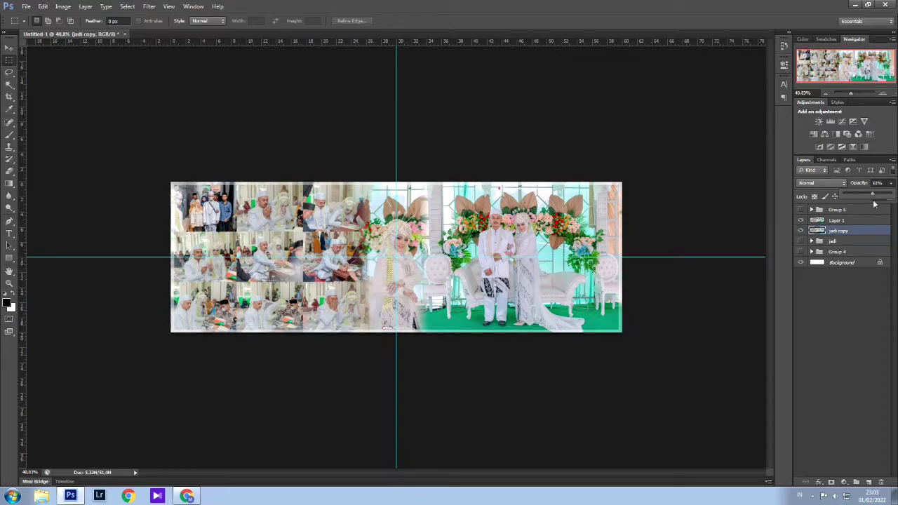
click(860, 318)
click(861, 319)
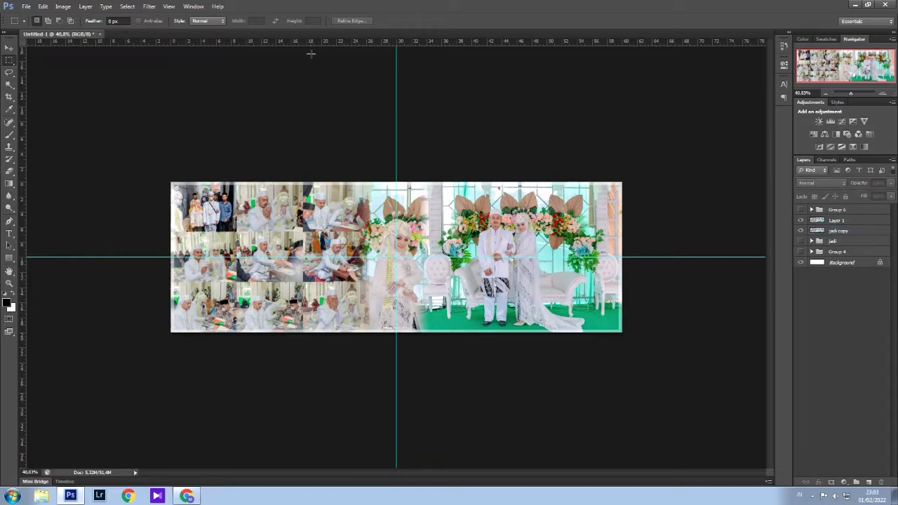
Clear all guides from the spread, switch to the Move tool, and minimise Photoshop.
click(149, 6)
mouse_move(168, 6)
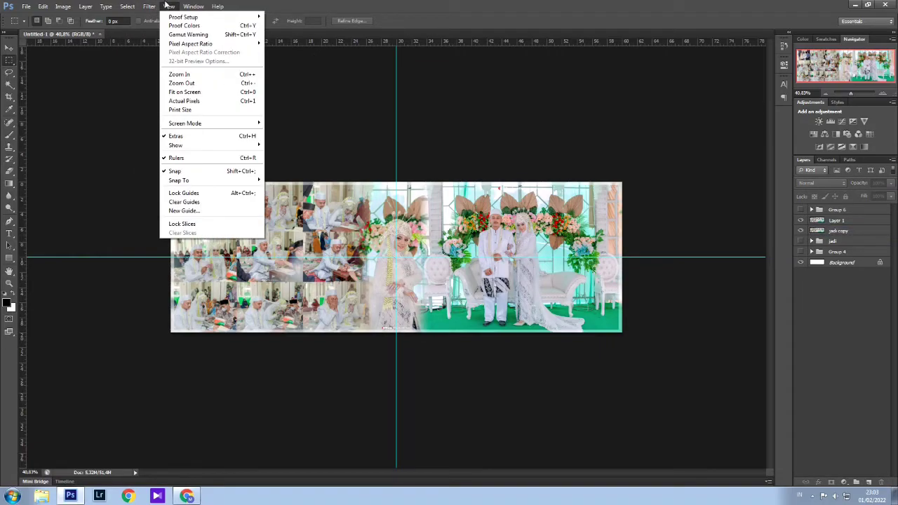
click(187, 203)
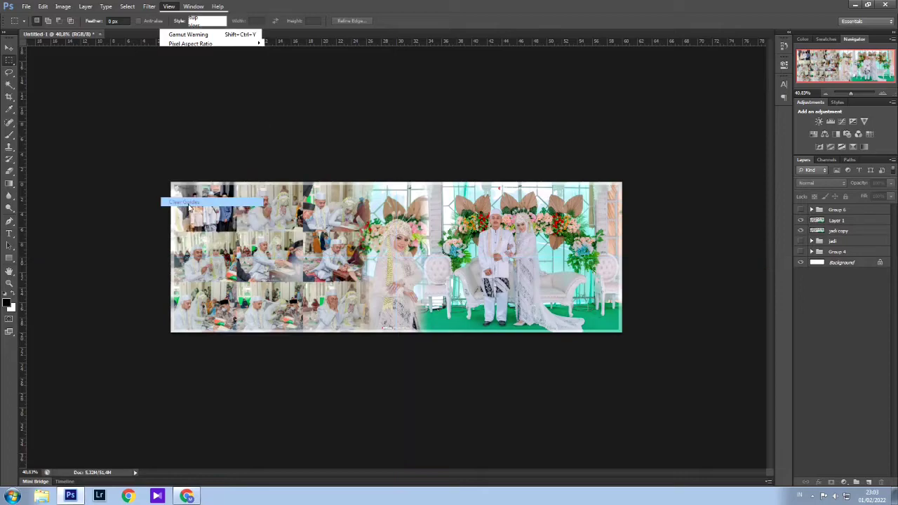
scroll(305, 248, up, 3)
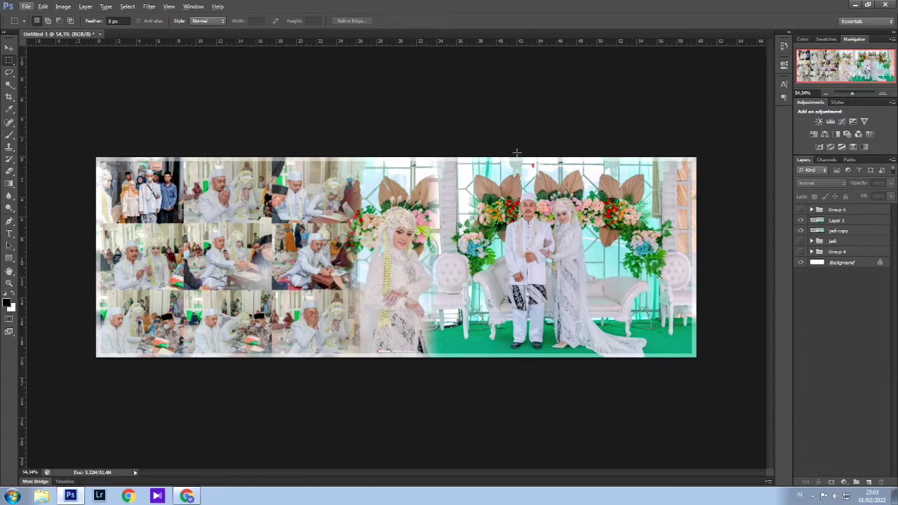
click(9, 48)
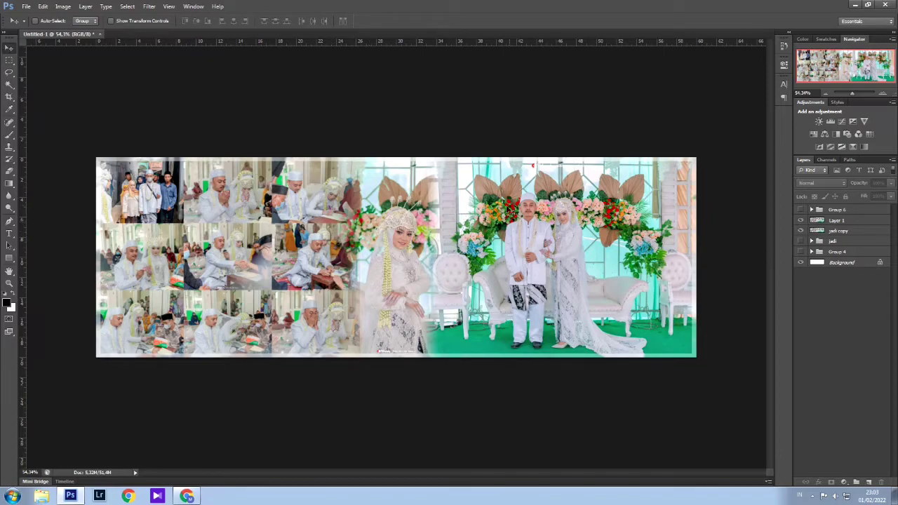
click(855, 5)
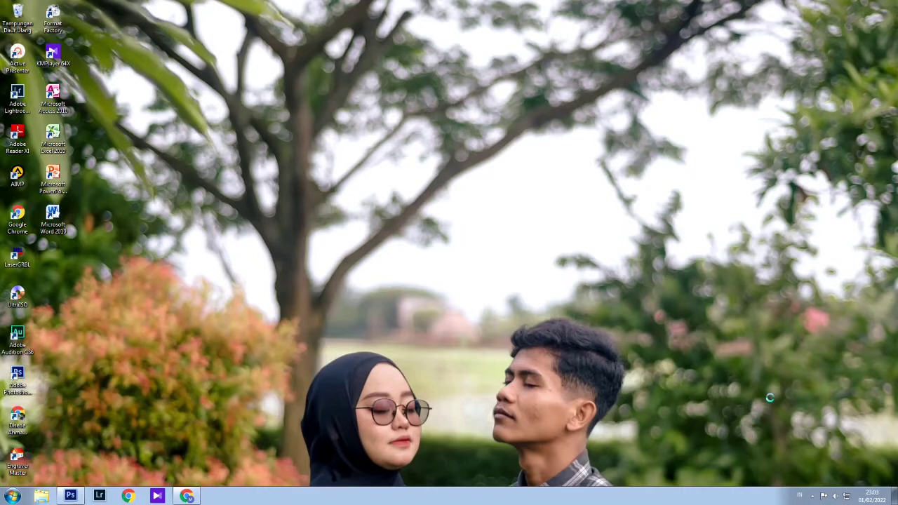
Open the screen recorder's control panel from the hidden tray icons.
click(814, 496)
click(819, 441)
click(814, 496)
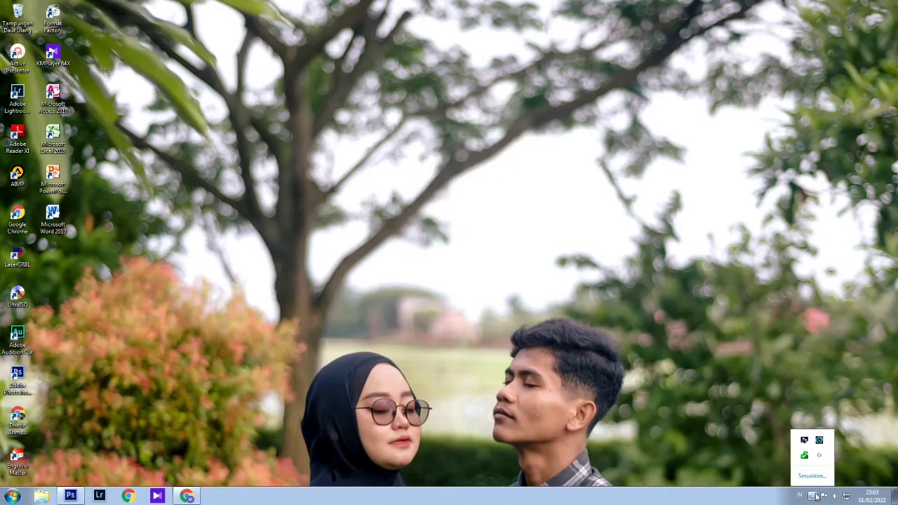
click(819, 458)
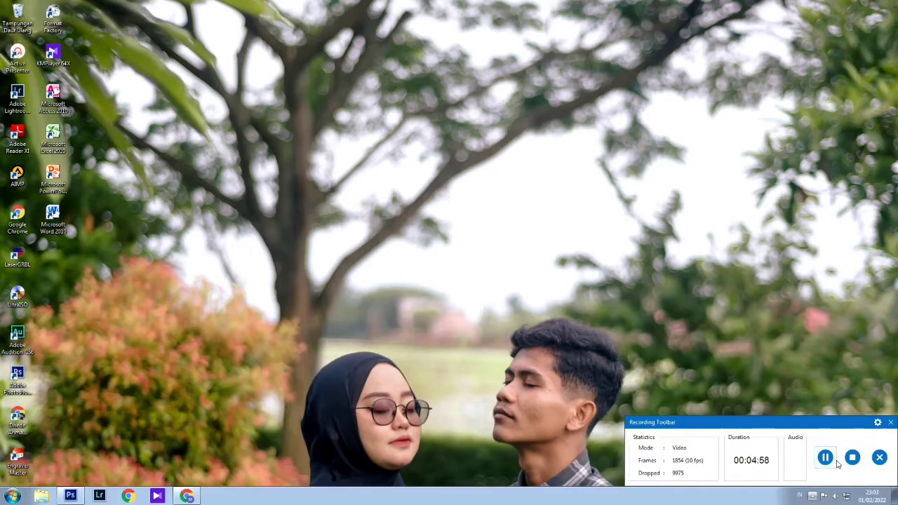